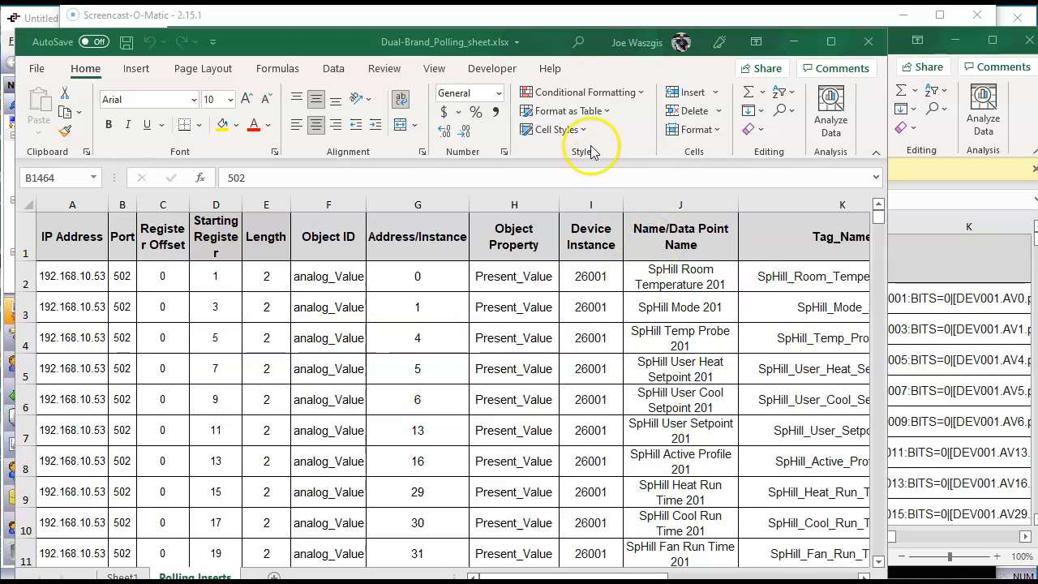
Widen the Register Offset and Starting Register columns of the Polling Inserts sheet so their headers fit
{"action": "left_click", "coordinate": [335, 54]}
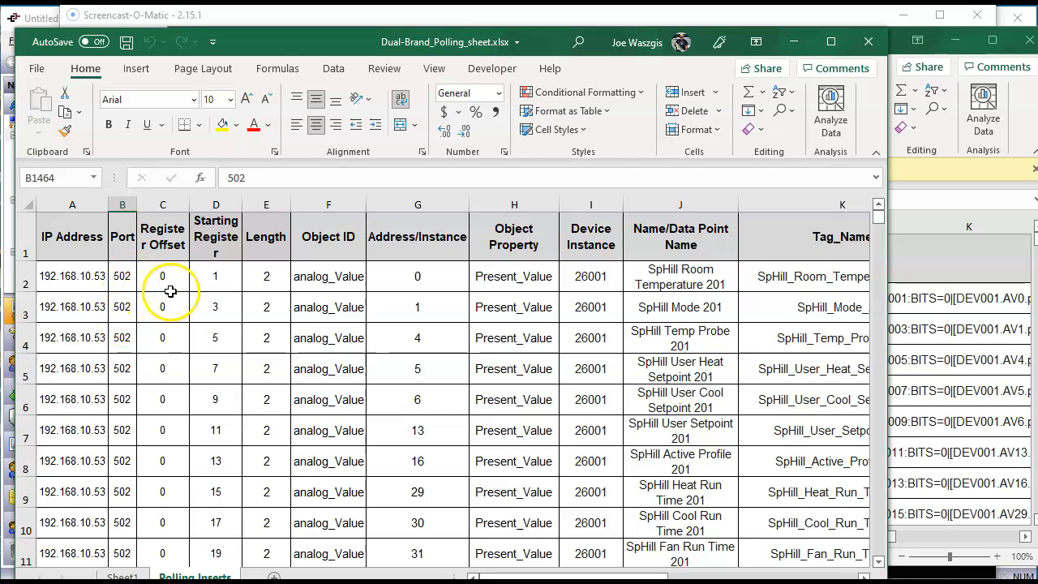
{"action": "left_click_drag", "start_coordinate": [190, 205], "coordinate": [276, 205]}
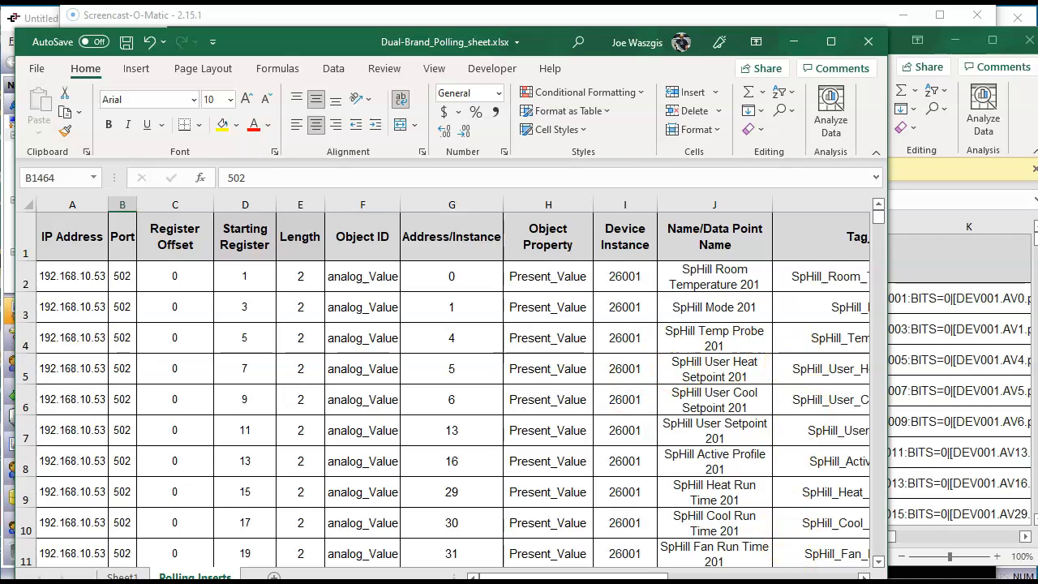
Examine the tag names, byte and word order, decoder and scalar columns down the rows of the polling sheet
{"action": "left_click_drag", "start_coordinate": [654, 577], "coordinate": [852, 577]}
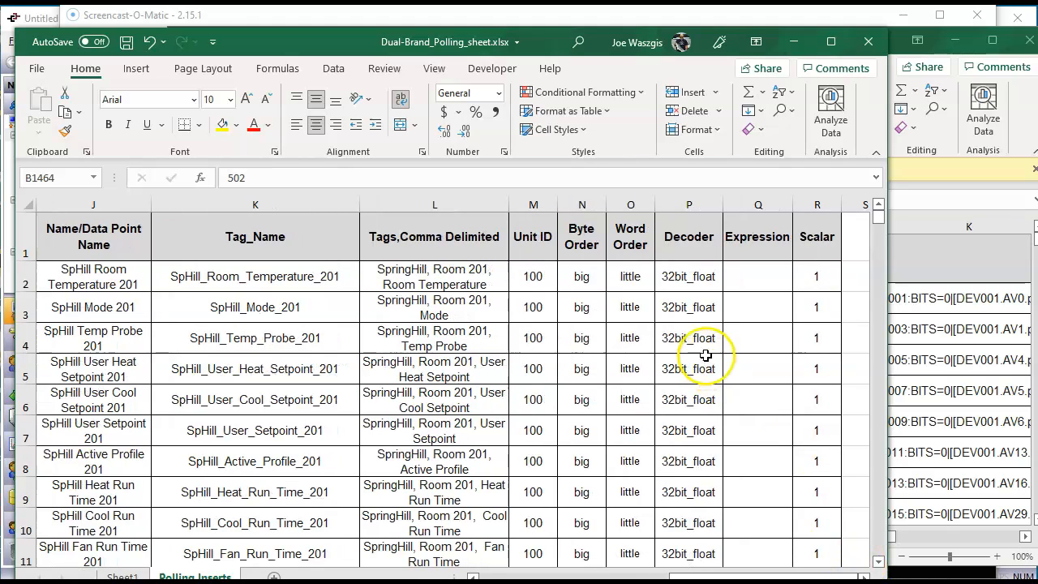
{"action": "scroll", "coordinate": [719, 417], "scroll_direction": "down", "scroll_amount": 14}
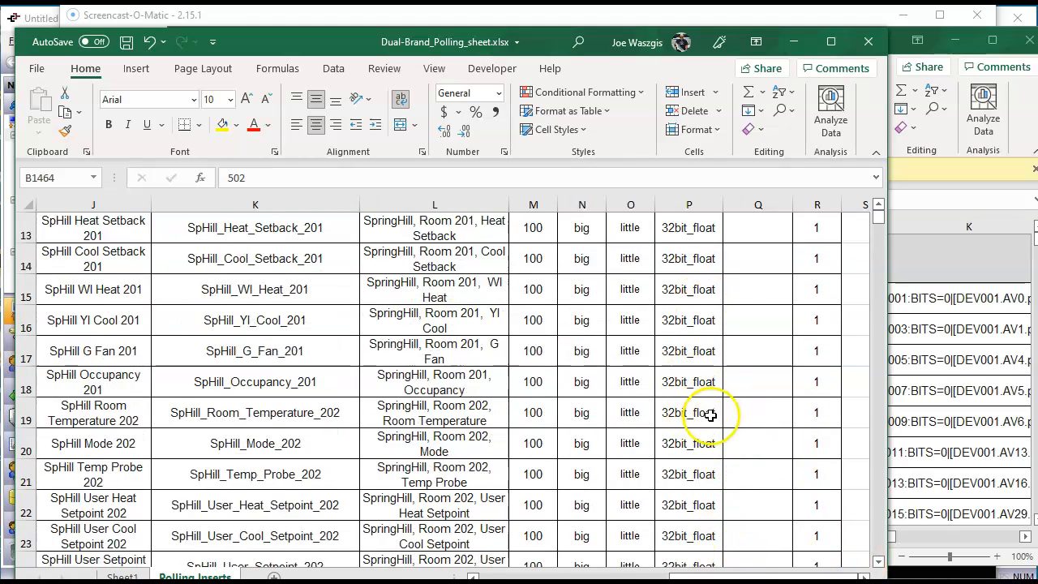
{"action": "scroll", "coordinate": [705, 436], "scroll_direction": "down", "scroll_amount": 20}
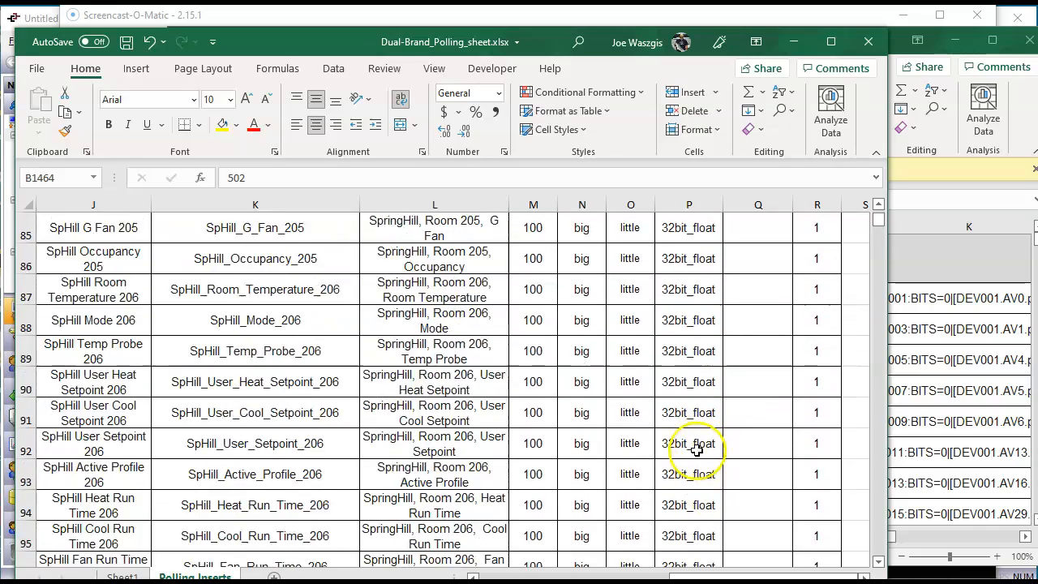
{"action": "scroll", "coordinate": [690, 444], "scroll_direction": "down", "scroll_amount": 5}
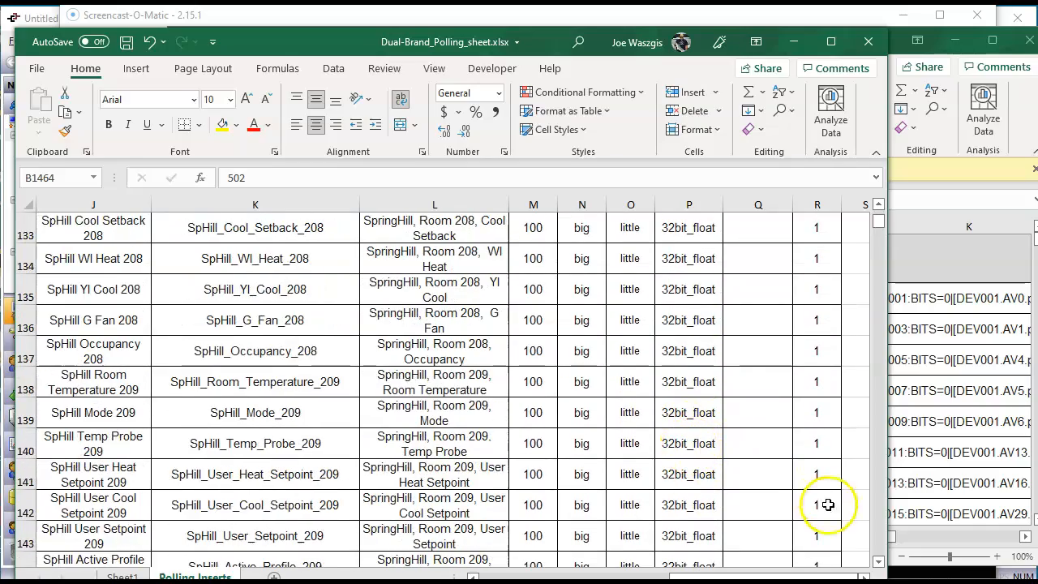
{"action": "left_click", "coordinate": [878, 535]}
{"action": "left_click_drag", "start_coordinate": [879, 536], "coordinate": [881, 538]}
{"action": "left_click", "coordinate": [883, 537]}
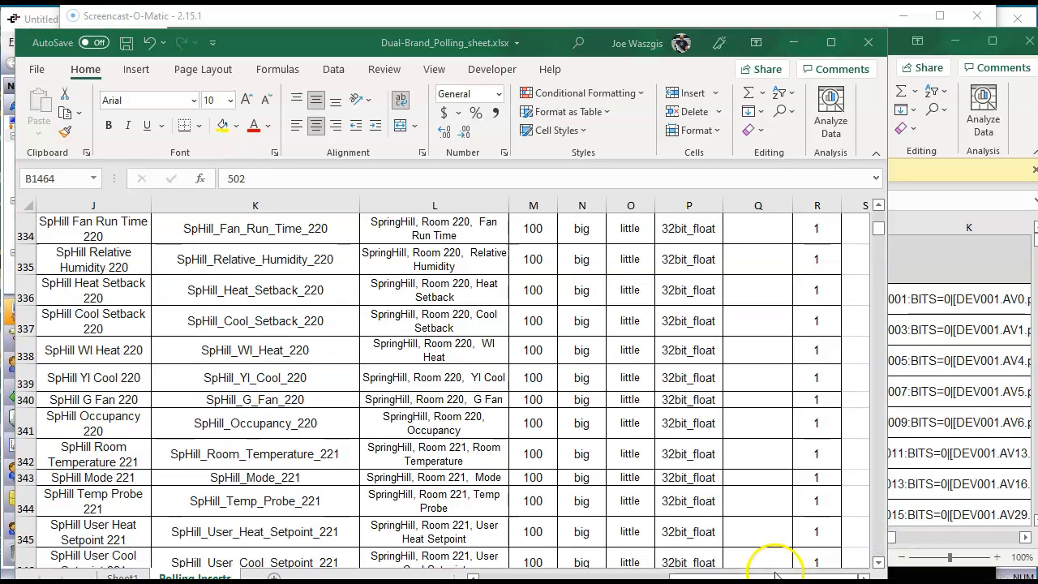
Examine how IP address, starting register, object ID and device instance are assigned for successive rooms
{"action": "left_click_drag", "start_coordinate": [767, 578], "coordinate": [464, 571]}
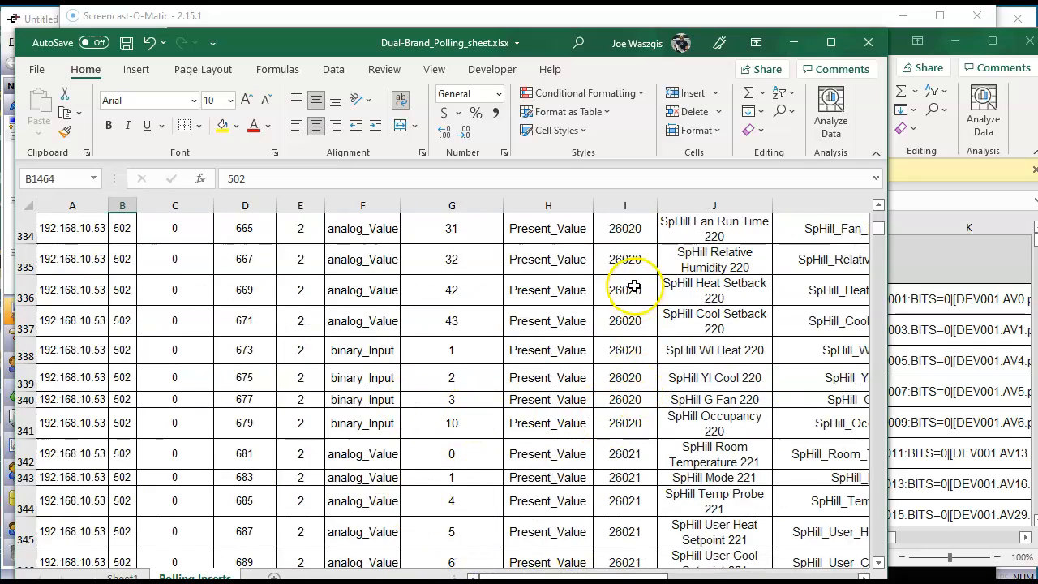
{"action": "scroll", "coordinate": [628, 308], "scroll_direction": "down", "scroll_amount": 4}
{"action": "scroll", "coordinate": [621, 272], "scroll_direction": "up", "scroll_amount": 6}
{"action": "scroll", "coordinate": [631, 280], "scroll_direction": "up", "scroll_amount": 11}
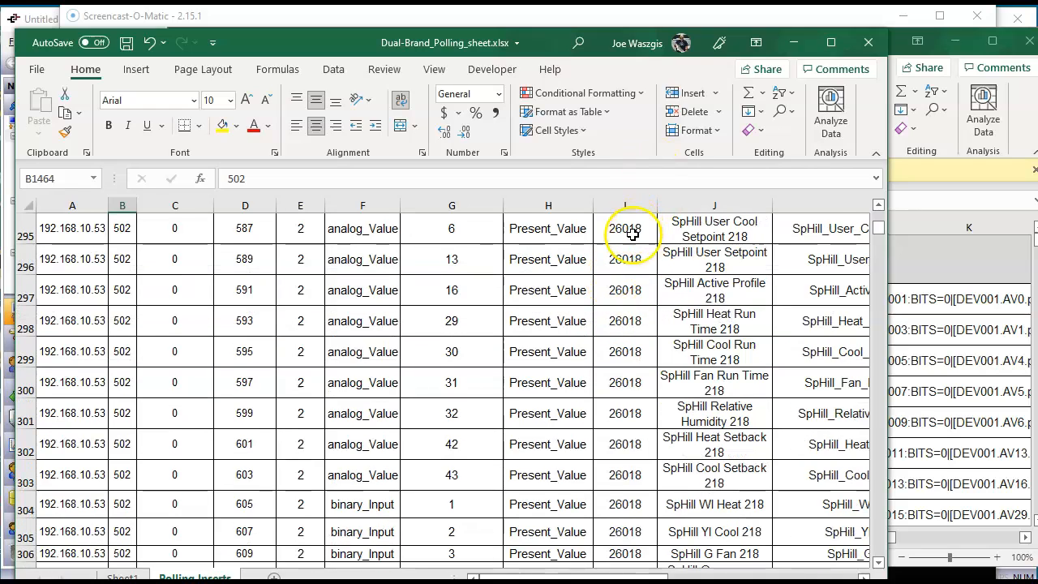
{"action": "scroll", "coordinate": [607, 409], "scroll_direction": "down", "scroll_amount": 14}
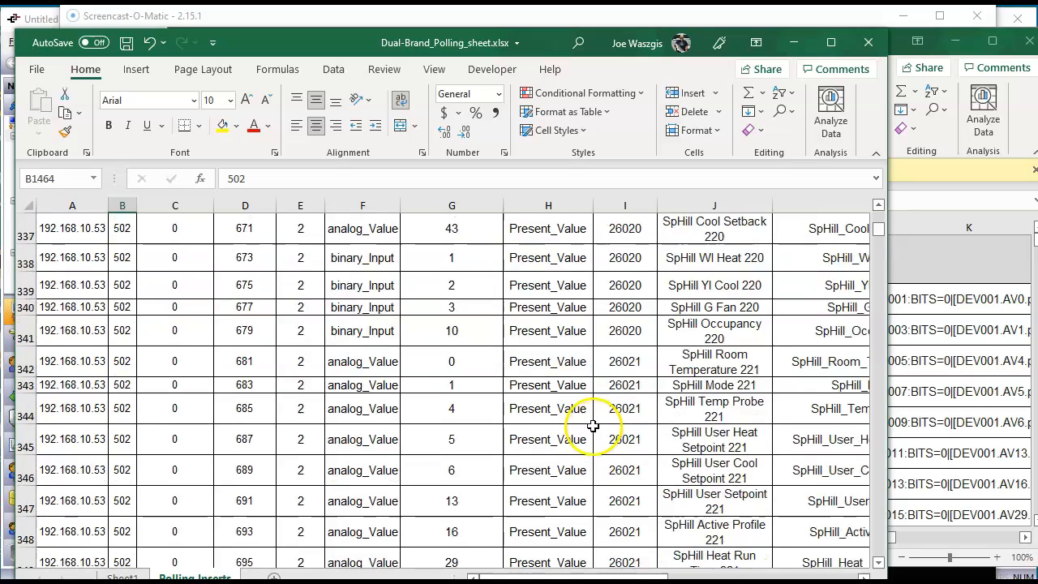
{"action": "scroll", "coordinate": [121, 424], "scroll_direction": "down", "scroll_amount": 5}
{"action": "scroll", "coordinate": [92, 444], "scroll_direction": "down", "scroll_amount": 11}
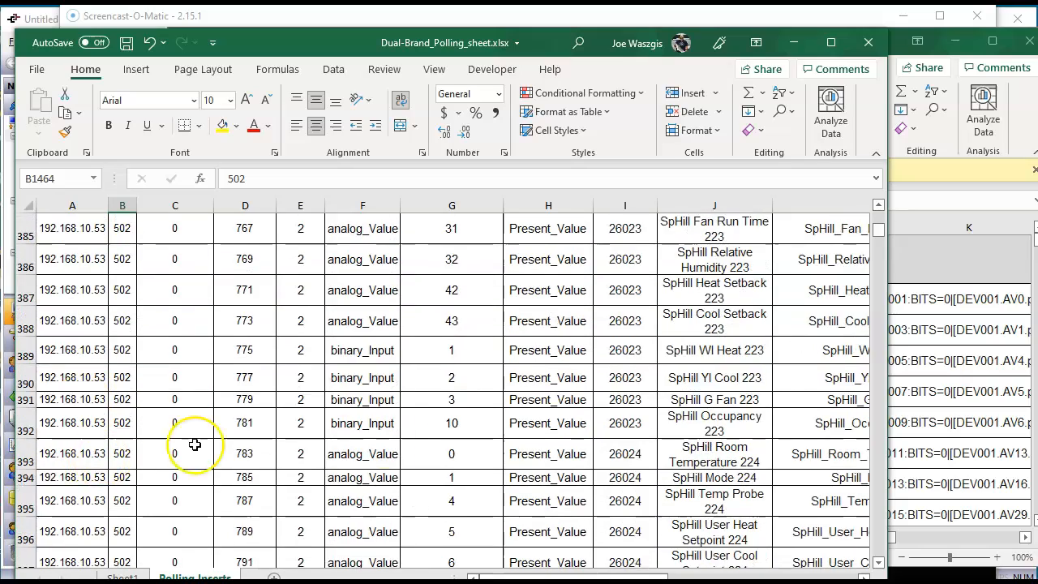
{"action": "scroll", "coordinate": [194, 444], "scroll_direction": "down", "scroll_amount": 5}
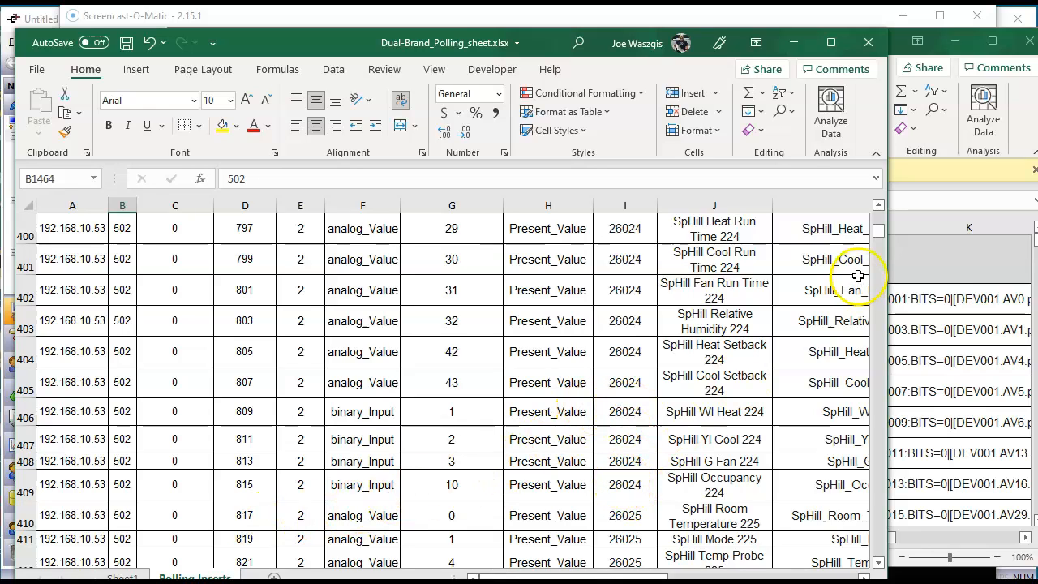
Switch to the Dual-Brand_Polling_sheet_jw_220125.xlsx workbook and examine the PLC register mapping strings in column K
{"action": "left_click", "coordinate": [960, 273]}
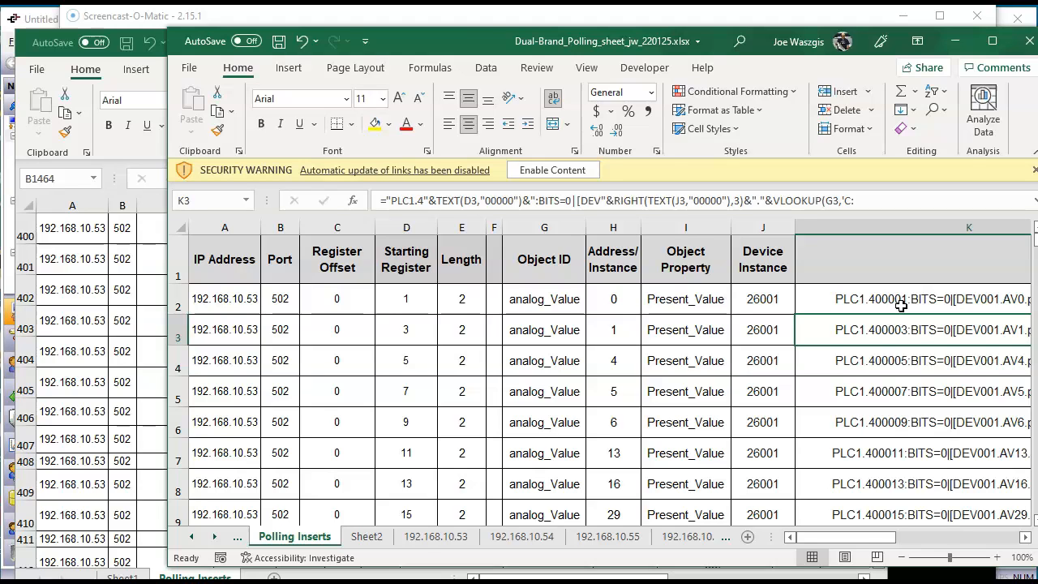
{"action": "left_click_drag", "start_coordinate": [838, 537], "coordinate": [888, 537]}
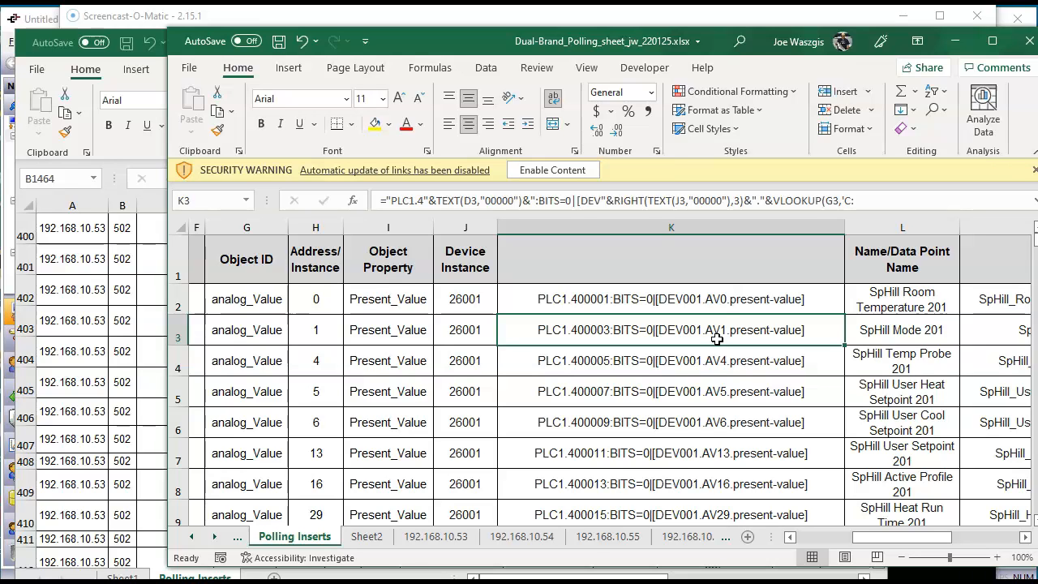
Look through the per-IP sheets from 192.168.10.53 to 192.168.10.59
{"action": "left_click", "coordinate": [442, 539]}
{"action": "left_click", "coordinate": [521, 539]}
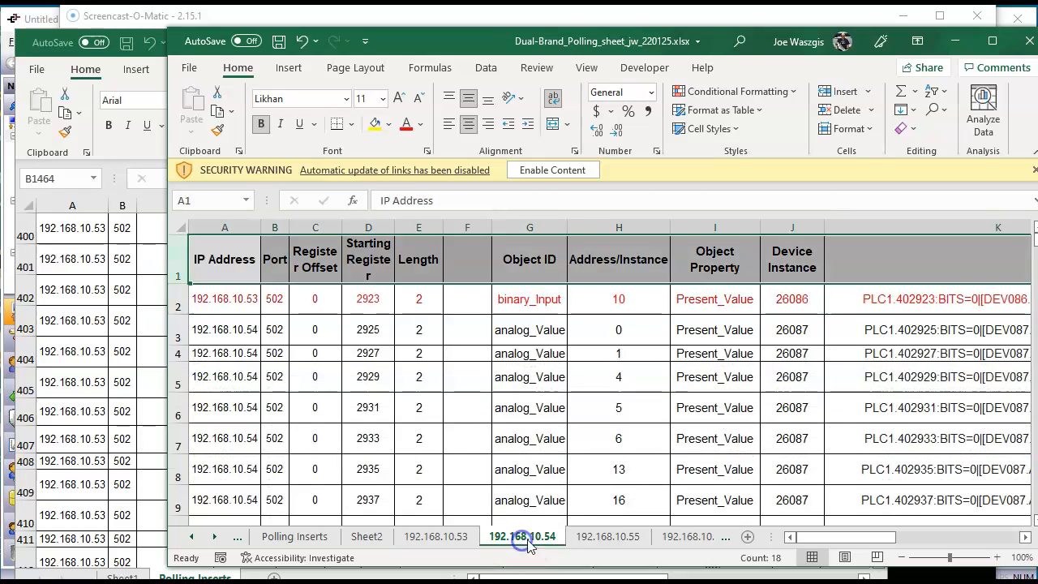
{"action": "left_click", "coordinate": [592, 540]}
{"action": "left_click", "coordinate": [679, 540]}
{"action": "left_click", "coordinate": [703, 541]}
{"action": "left_click", "coordinate": [704, 540]}
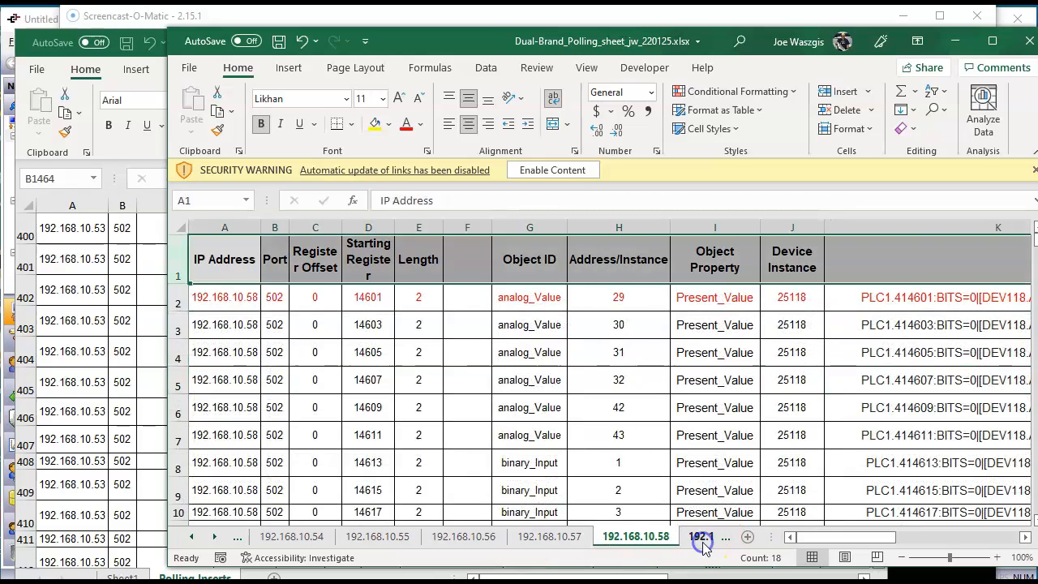
{"action": "left_click", "coordinate": [711, 539]}
{"action": "left_click", "coordinate": [672, 545]}
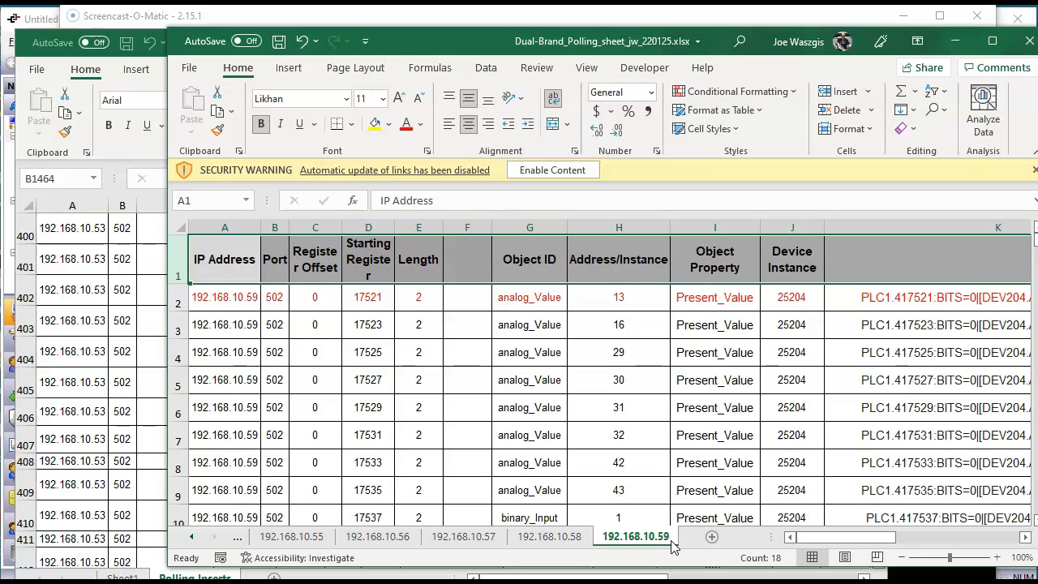
Go back through the 192.168.10.55 and 192.168.10.54 sheets to the 192.168.10.53 sheet
{"action": "left_click", "coordinate": [284, 542]}
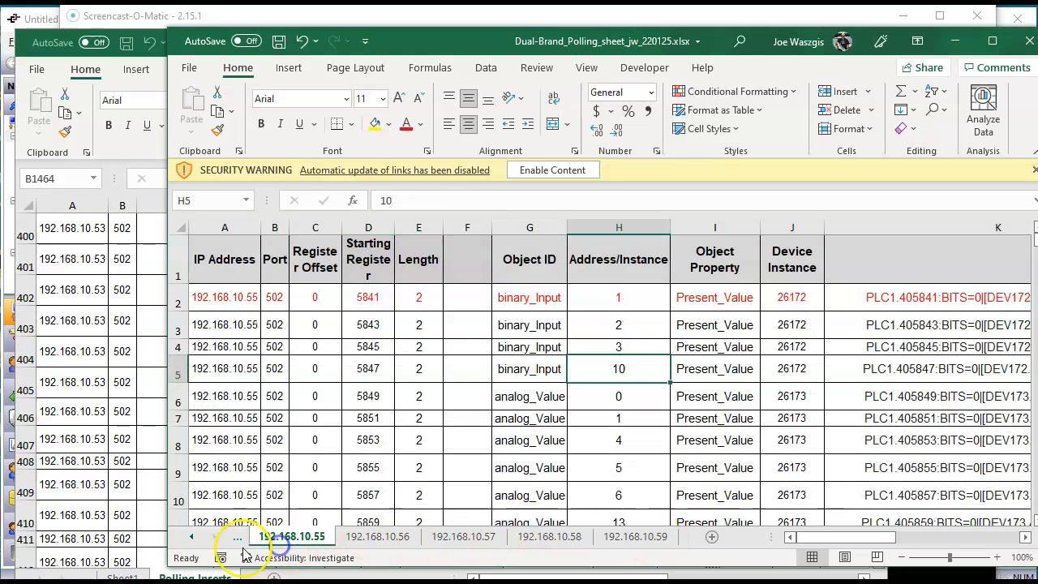
{"action": "left_click", "coordinate": [191, 541]}
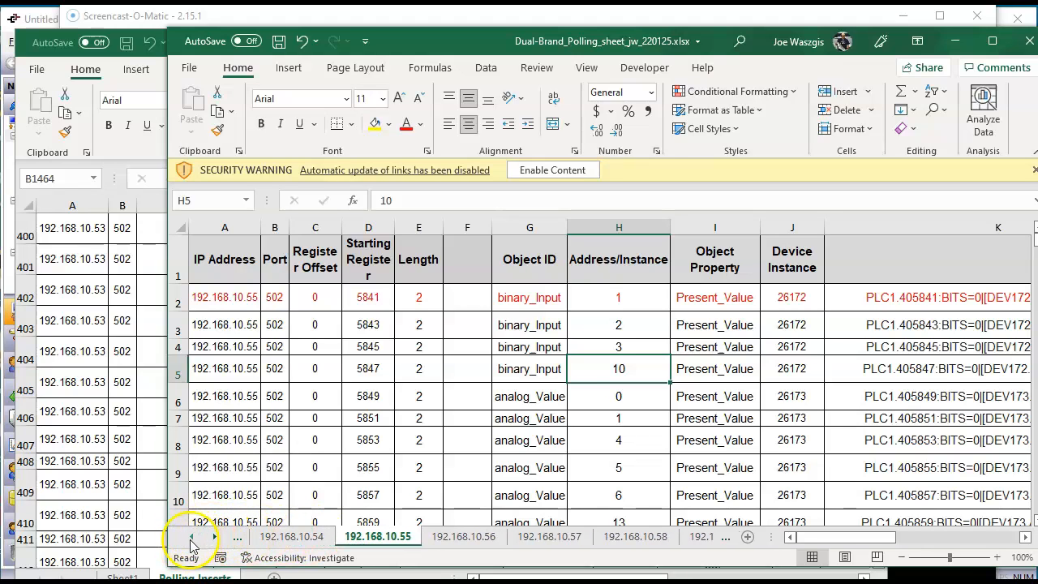
{"action": "left_click", "coordinate": [291, 537]}
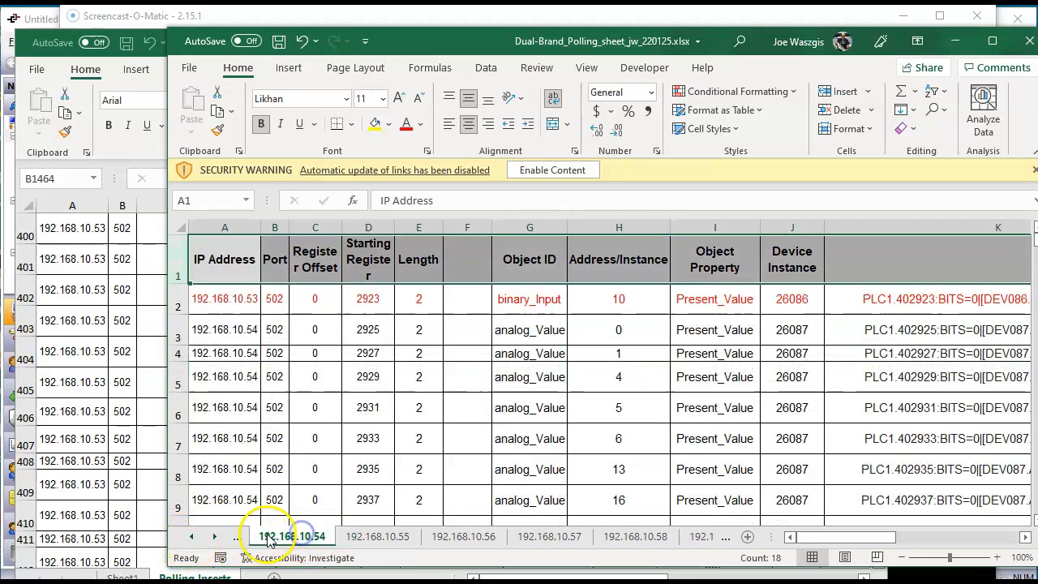
{"action": "left_click", "coordinate": [197, 539]}
{"action": "left_click", "coordinate": [309, 537]}
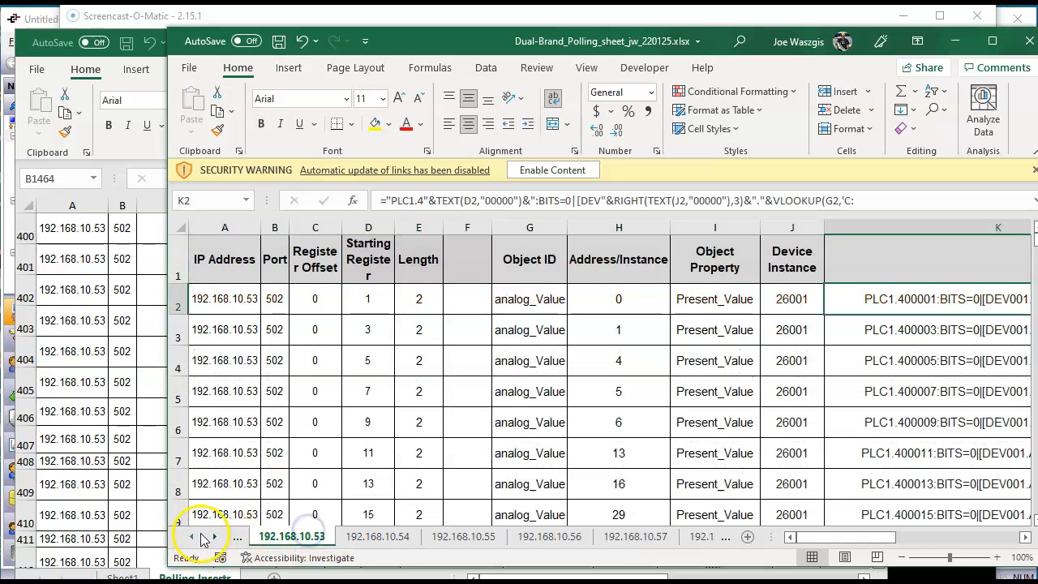
{"action": "left_click", "coordinate": [194, 537]}
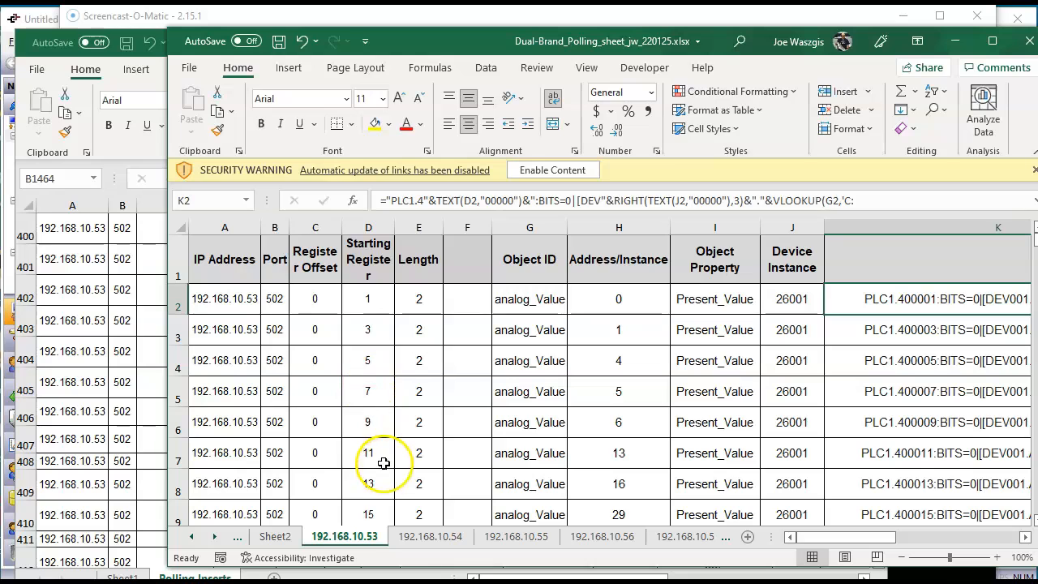
Check the first starting register on each sheet from 192.168.10.54 to 192.168.10.59
{"action": "left_click", "coordinate": [426, 536]}
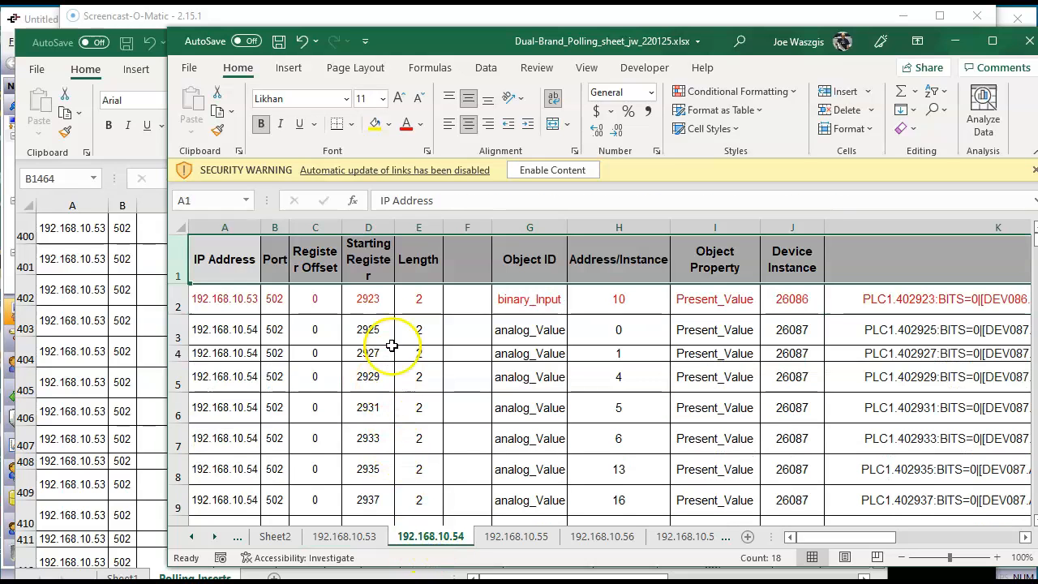
{"action": "left_click", "coordinate": [517, 537]}
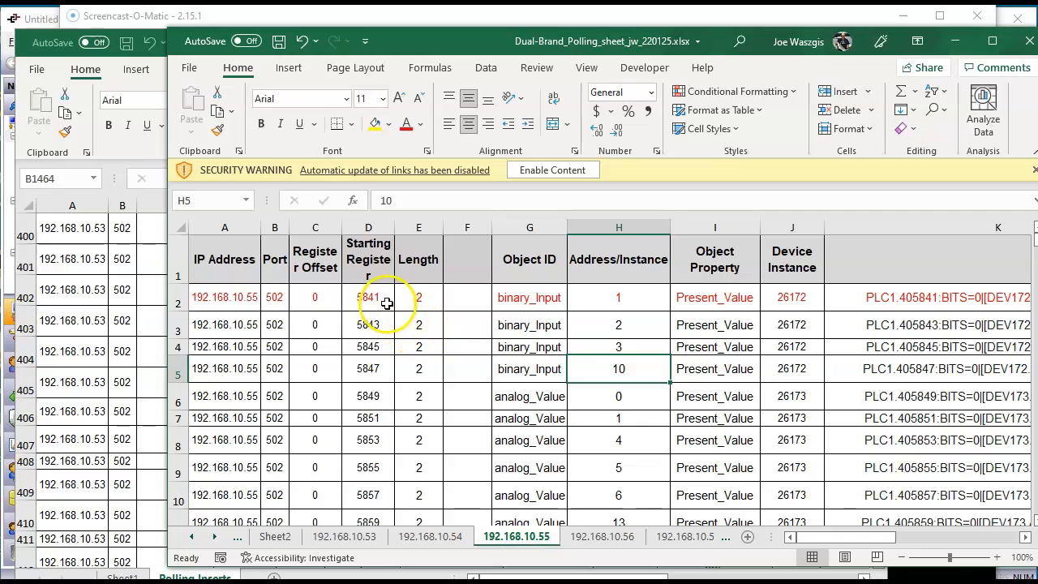
{"action": "left_click", "coordinate": [601, 538]}
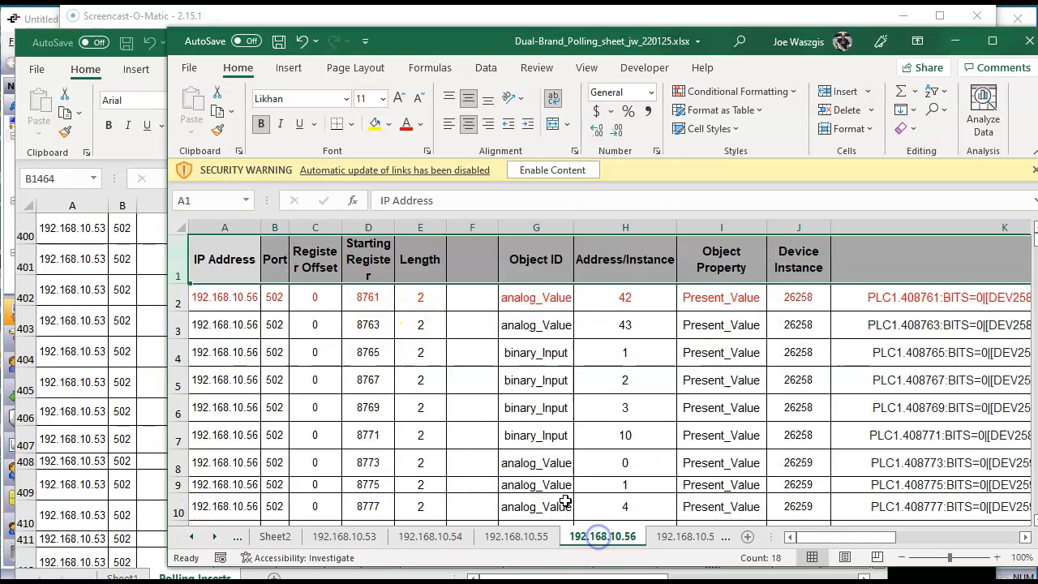
{"action": "left_click", "coordinate": [675, 542]}
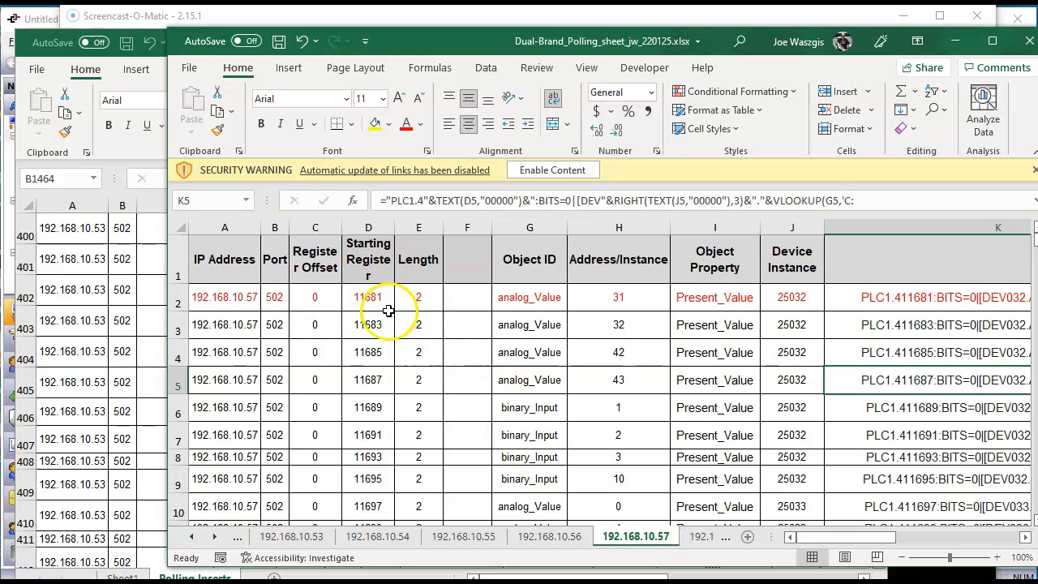
{"action": "left_click", "coordinate": [699, 539]}
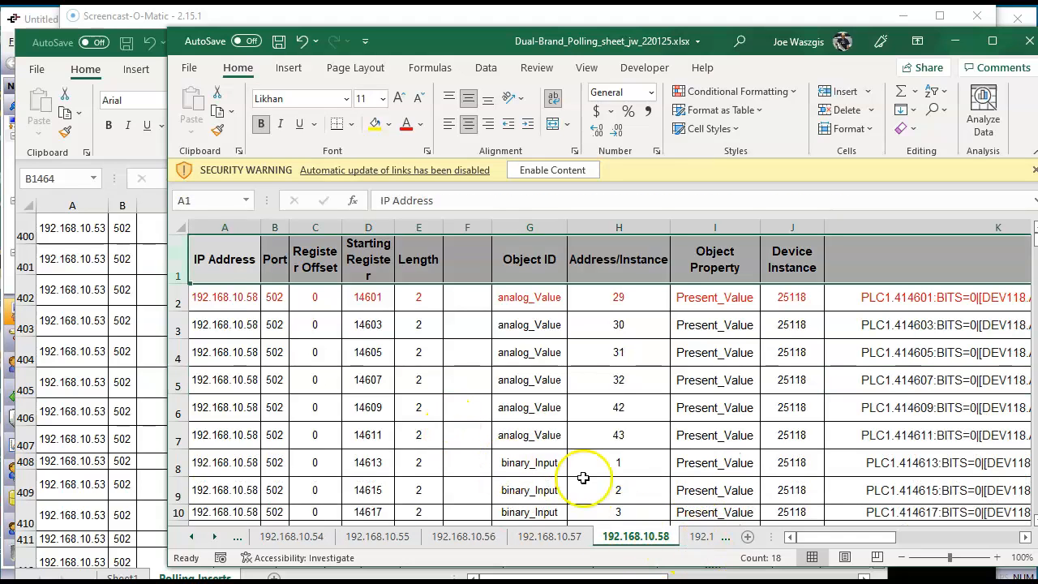
{"action": "left_click", "coordinate": [699, 537]}
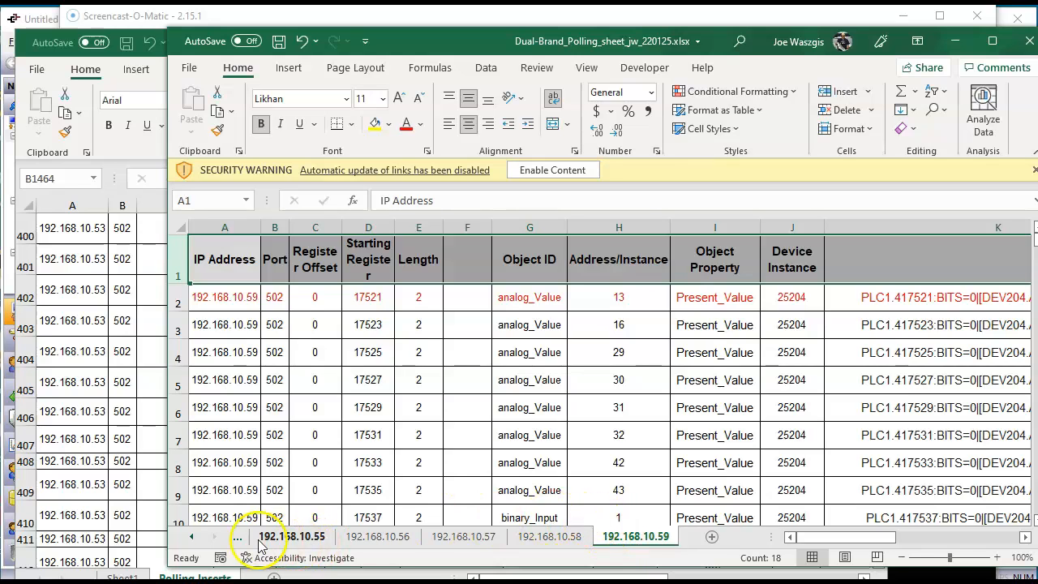
Return to the 192.168.10.53 sheet
{"action": "left_click", "coordinate": [193, 538]}
{"action": "left_click", "coordinate": [193, 538]}
{"action": "left_click", "coordinate": [193, 538]}
{"action": "left_click", "coordinate": [354, 535]}
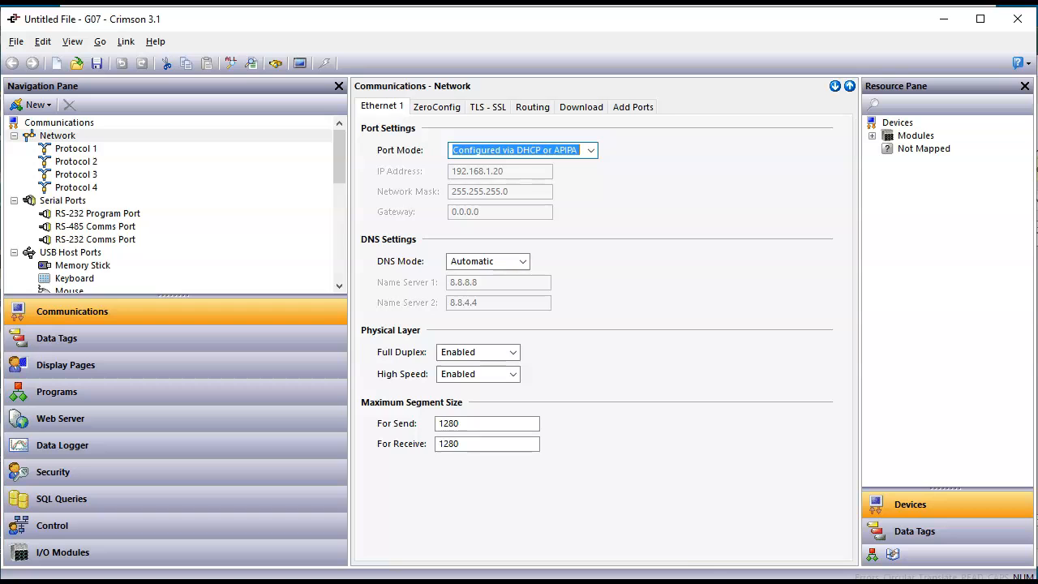
{"action": "left_click", "coordinate": [17, 41]}
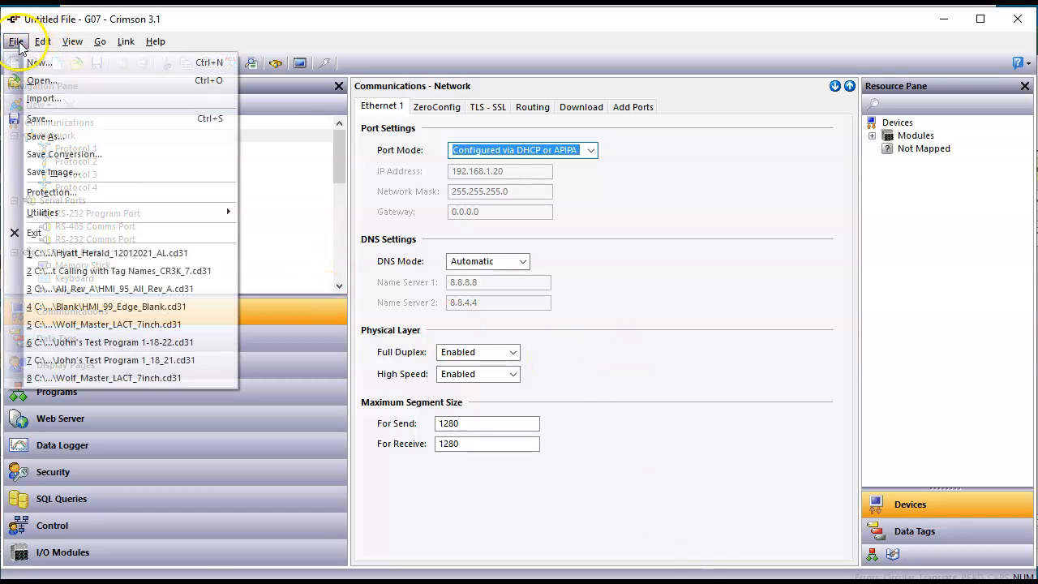
{"action": "left_click", "coordinate": [29, 76]}
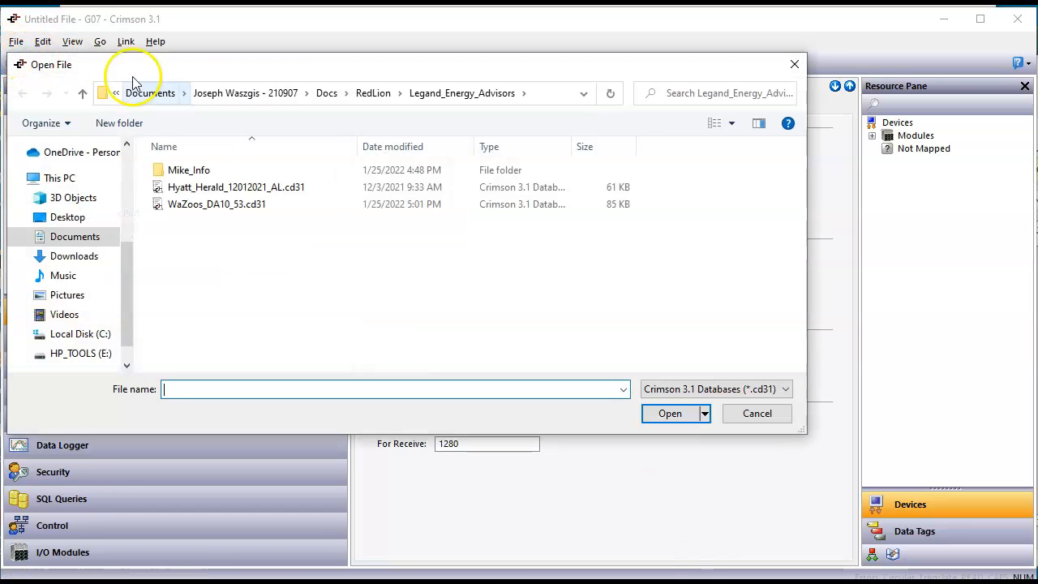
{"action": "left_click", "coordinate": [751, 413]}
Create a new Crimson 3.1 database for the DA10D model from the Data Station family
{"action": "left_click", "coordinate": [17, 42]}
{"action": "left_click", "coordinate": [33, 62]}
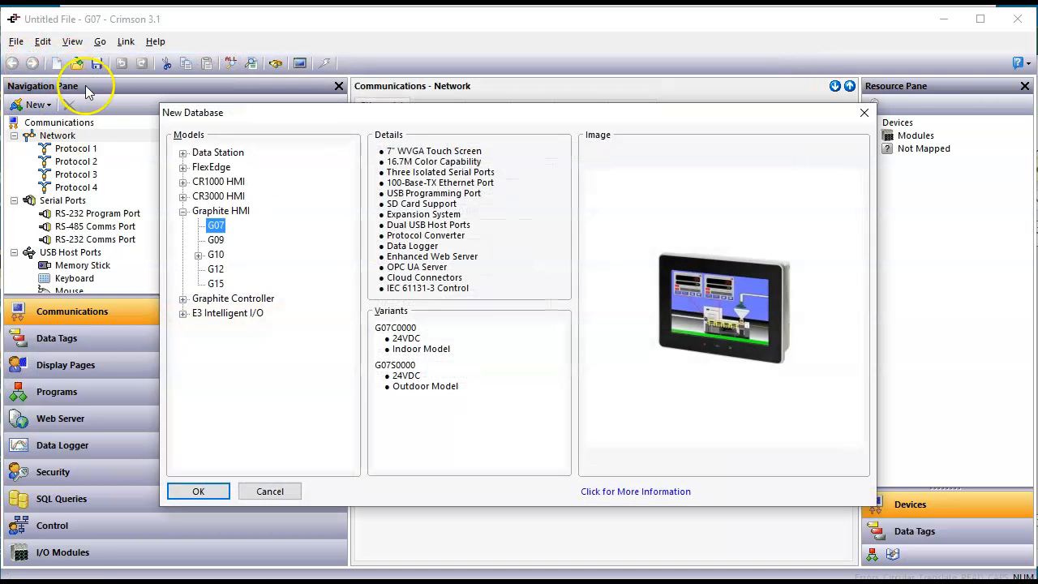
{"action": "left_click", "coordinate": [184, 211]}
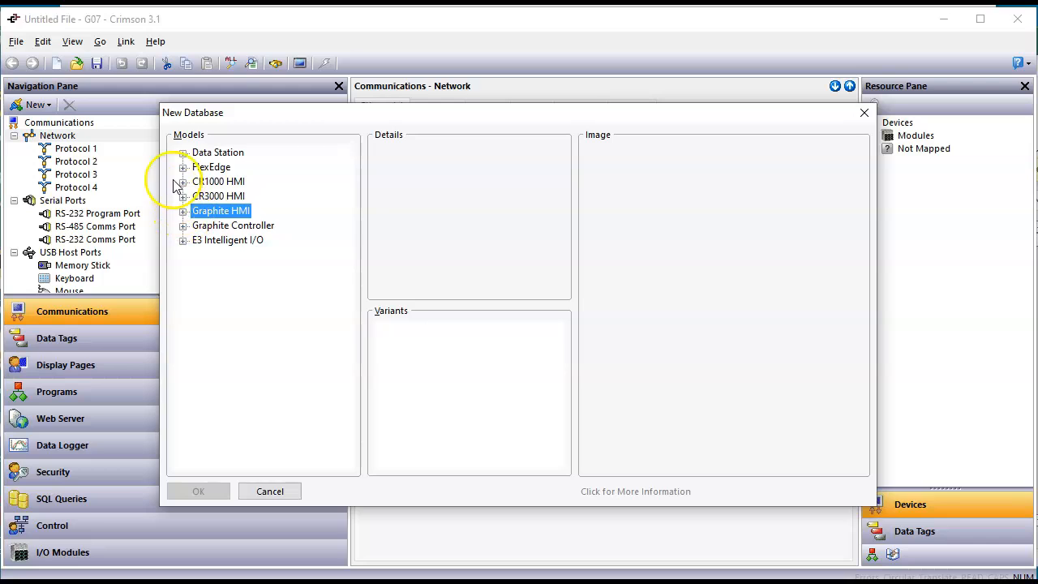
{"action": "left_click", "coordinate": [183, 153]}
{"action": "left_click", "coordinate": [235, 168]}
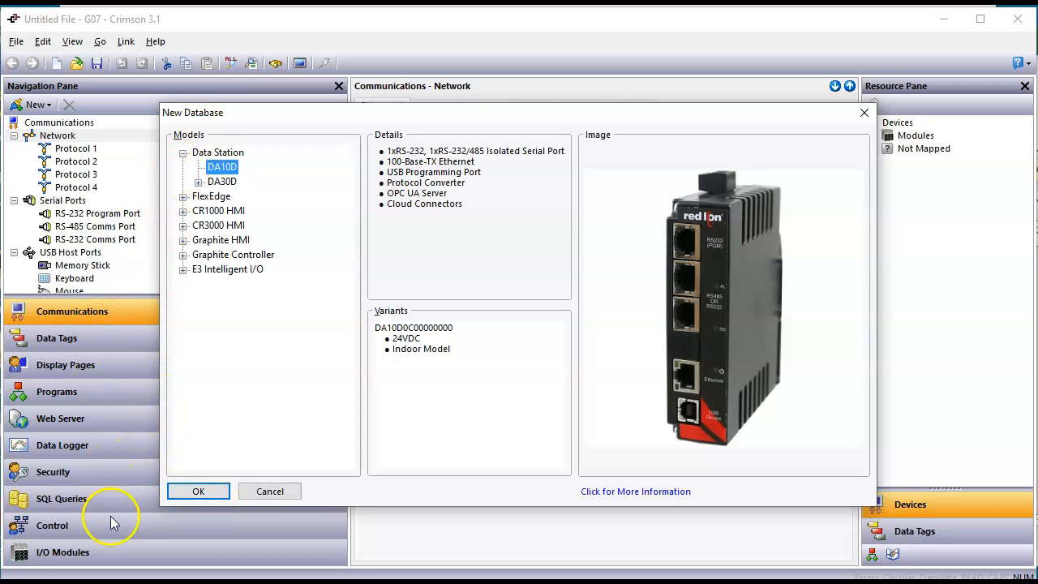
{"action": "left_click", "coordinate": [199, 492]}
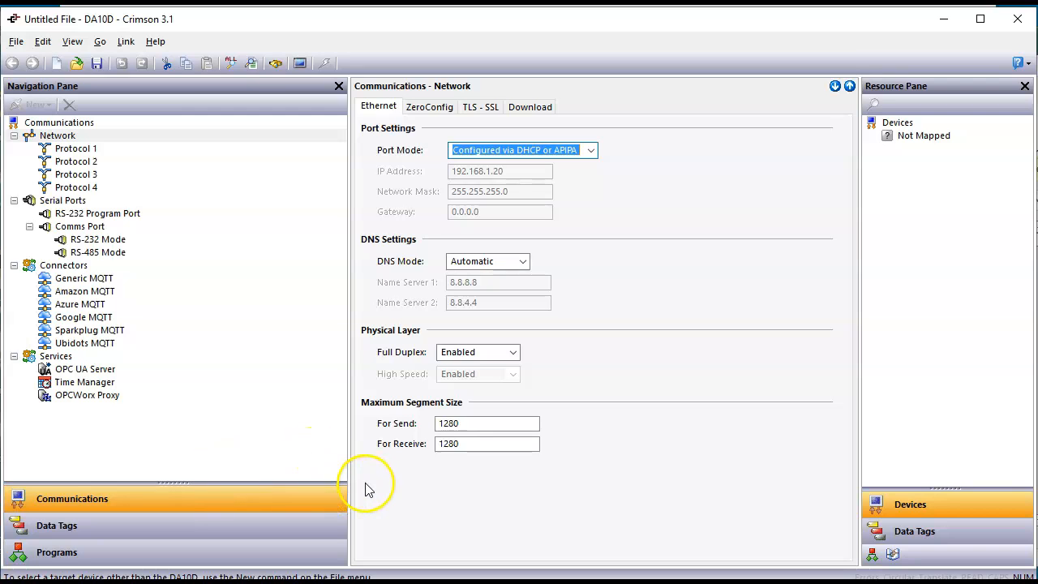
Narrow the Navigation Pane and set the network's Ethernet port mode to Manual Configuration
{"action": "left_click_drag", "start_coordinate": [349, 471], "coordinate": [212, 470]}
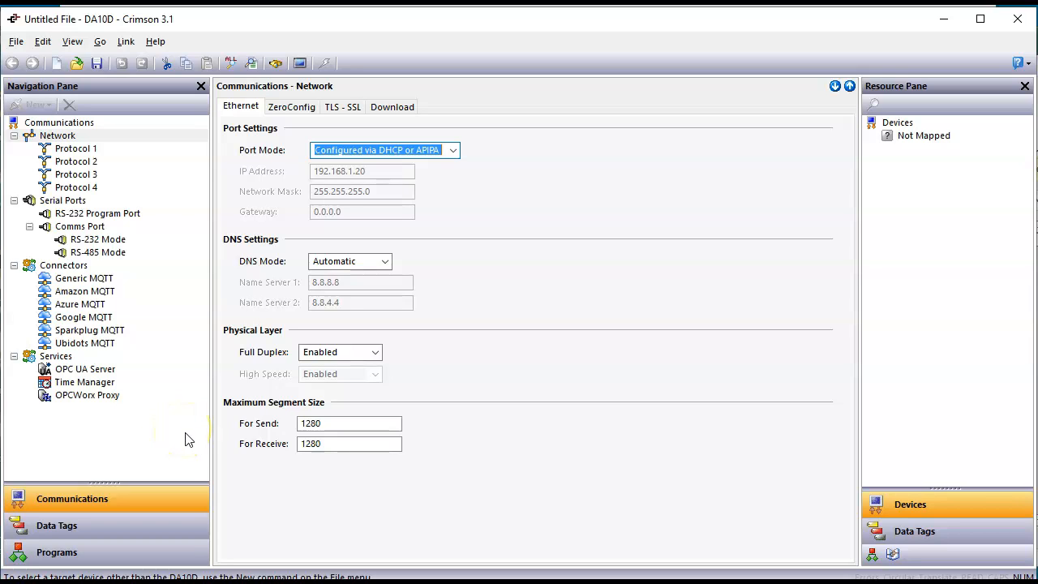
{"action": "left_click", "coordinate": [95, 138]}
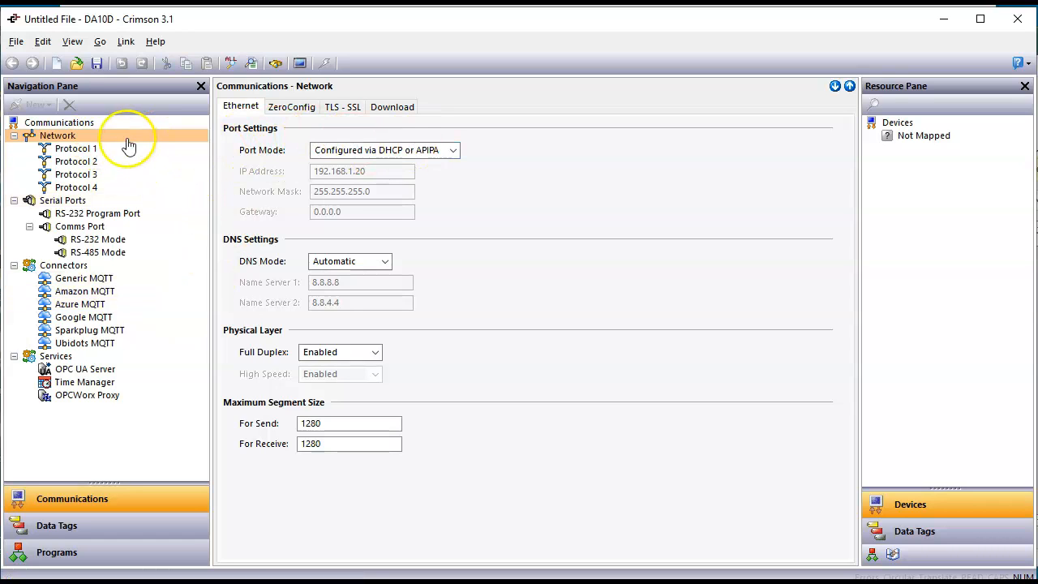
{"action": "left_click", "coordinate": [456, 154]}
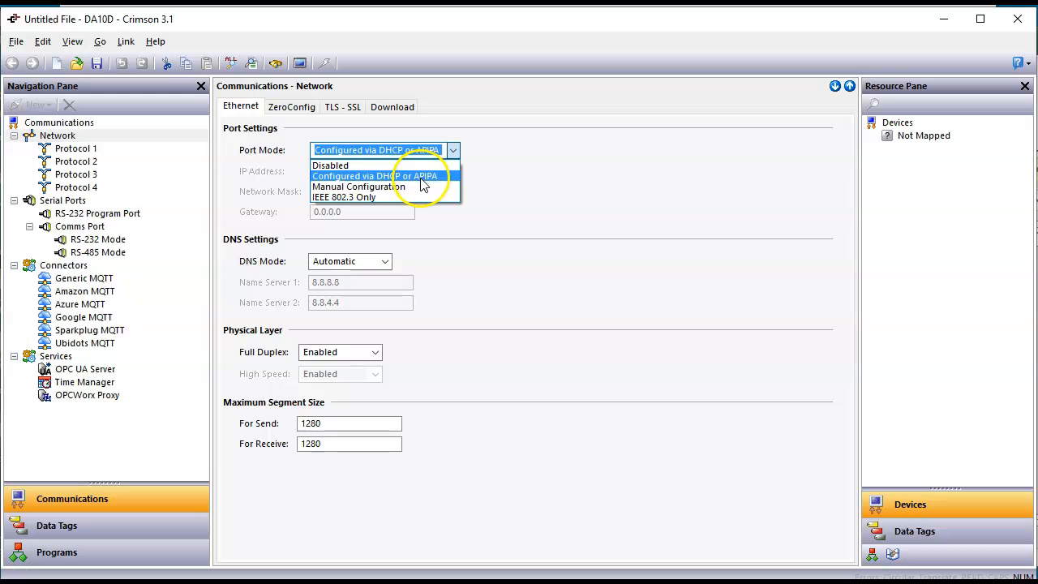
{"action": "left_click", "coordinate": [416, 187]}
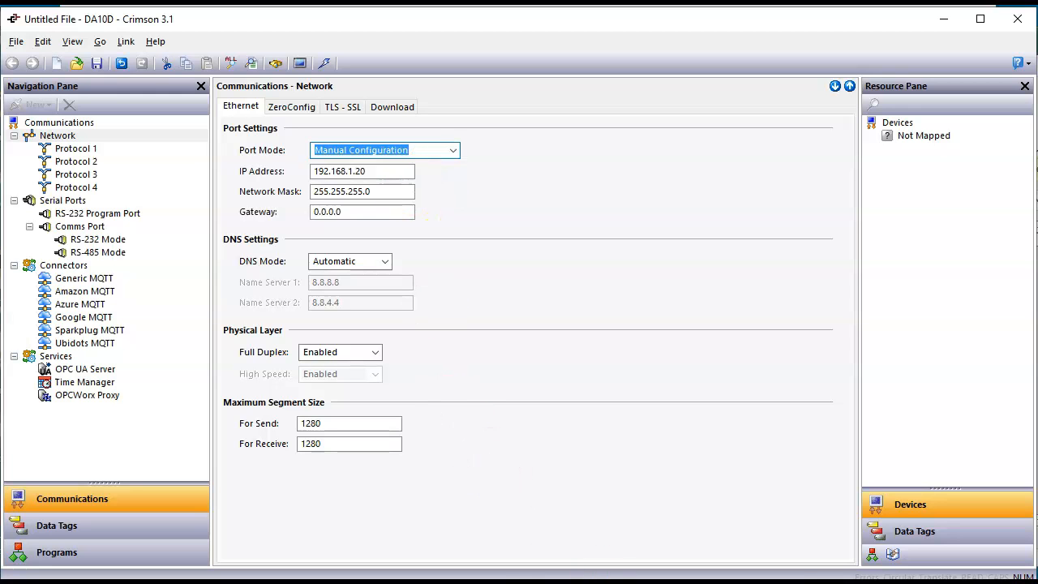
Look up the IP address on the first polling sheet and set the Ethernet port's IP address to 192.168.10.53
{"action": "left_click", "coordinate": [712, 552]}
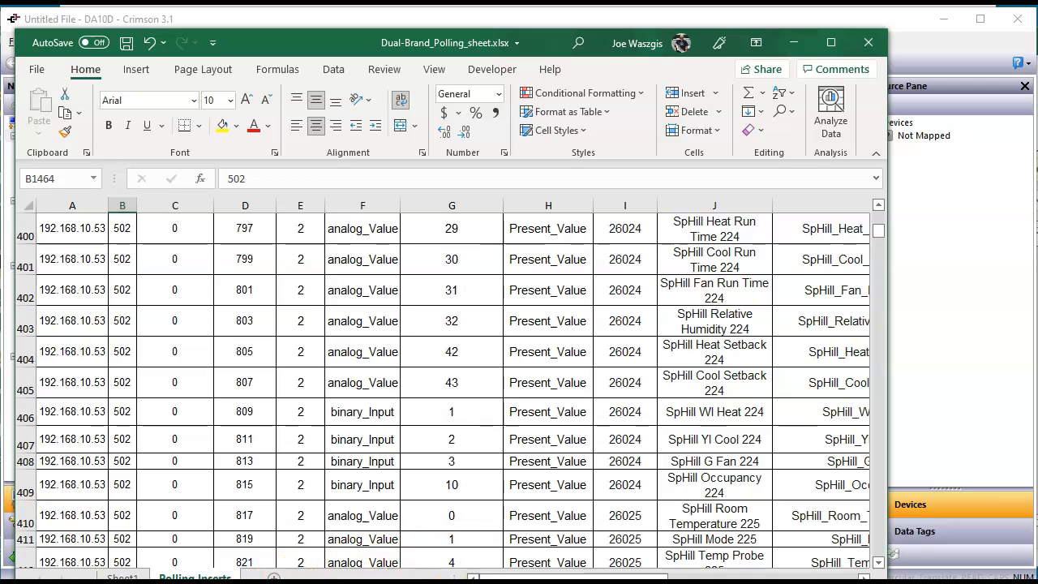
{"action": "mouse_move", "coordinate": [571, 571]}
{"action": "left_click", "coordinate": [571, 548]}
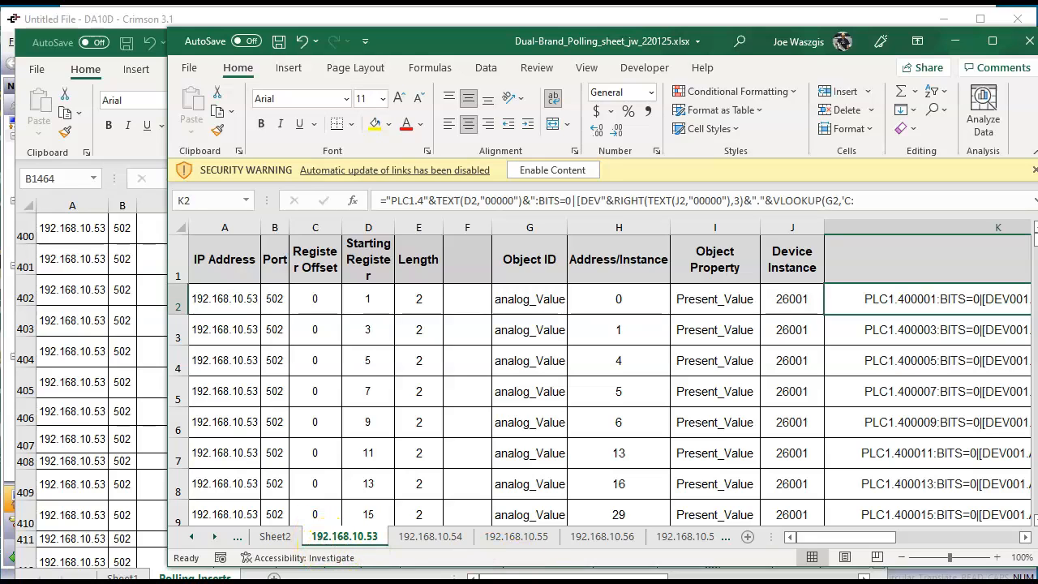
{"action": "key", "text": "alt+Tab"}
{"action": "left_click", "coordinate": [399, 168]}
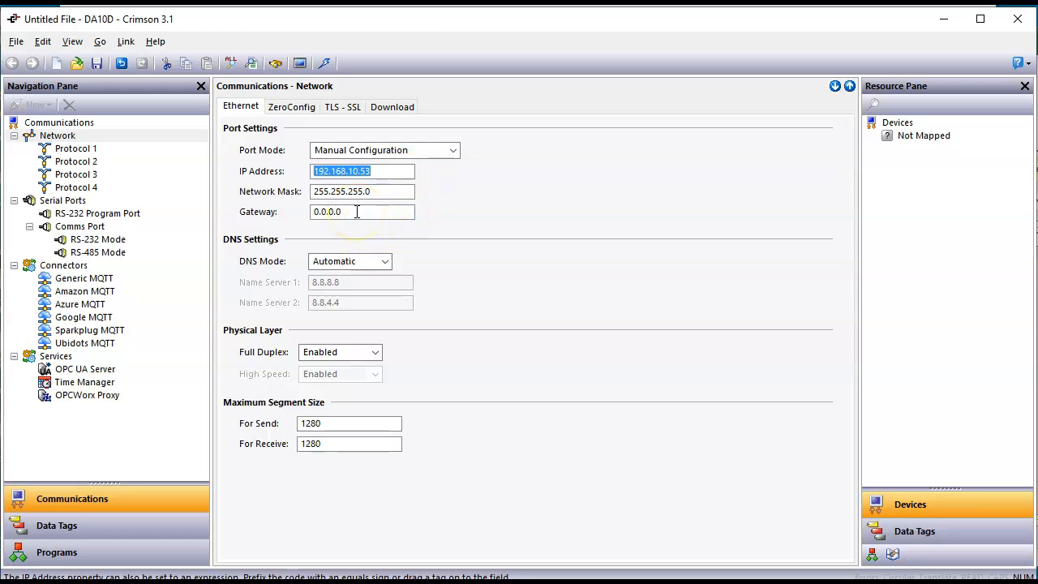
Assign the BACnet UDP/IP Master driver to network Protocol 1
{"action": "left_click", "coordinate": [112, 152]}
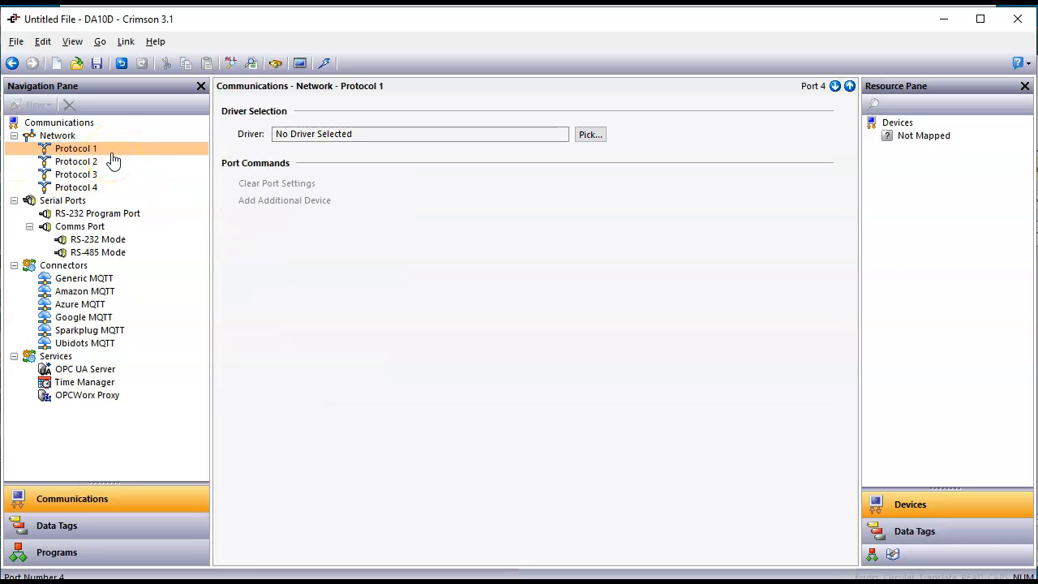
{"action": "left_click", "coordinate": [602, 138]}
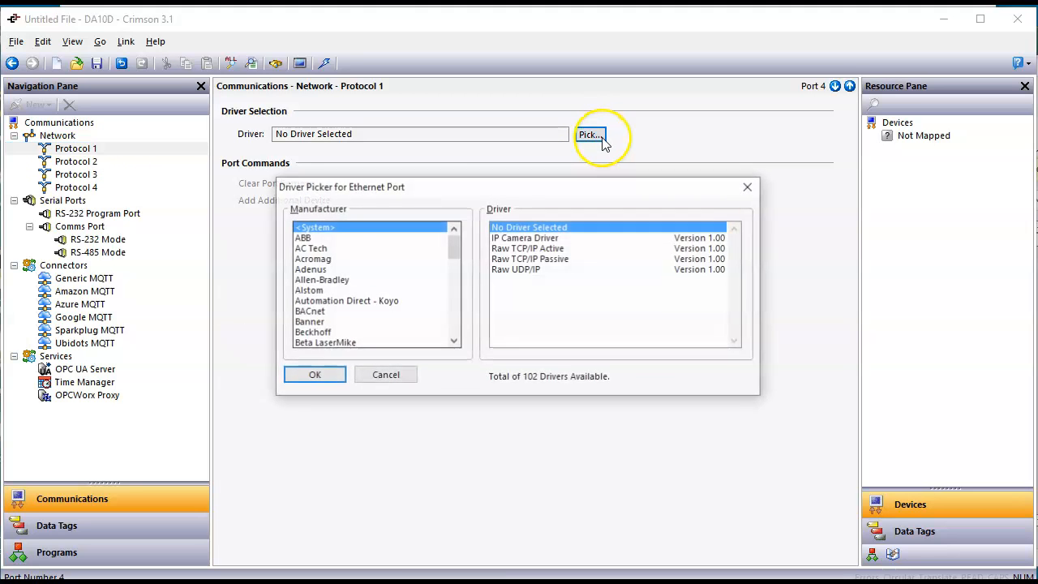
{"action": "left_click", "coordinate": [307, 323]}
{"action": "left_click", "coordinate": [308, 312]}
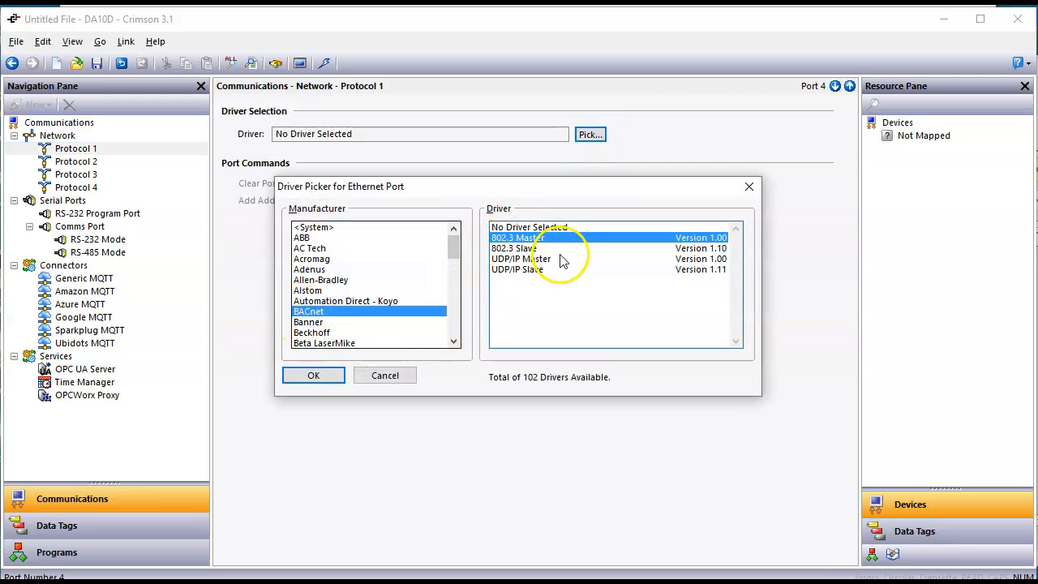
{"action": "left_click", "coordinate": [527, 259]}
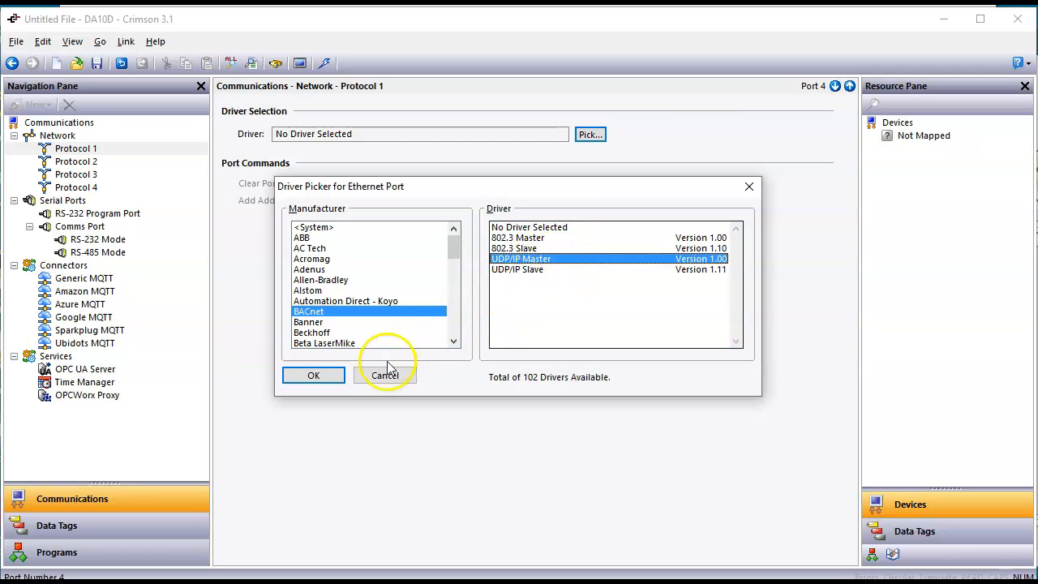
{"action": "left_click", "coordinate": [326, 377]}
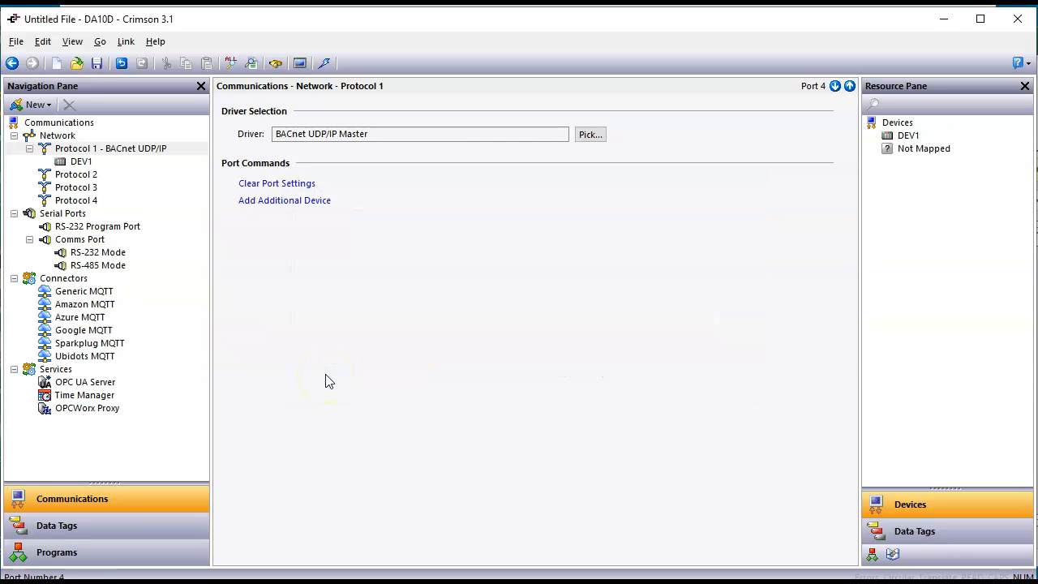
Look up the first device instance in the polling spreadsheet and set DEV1's Device ID to 26001
{"action": "left_click", "coordinate": [78, 164]}
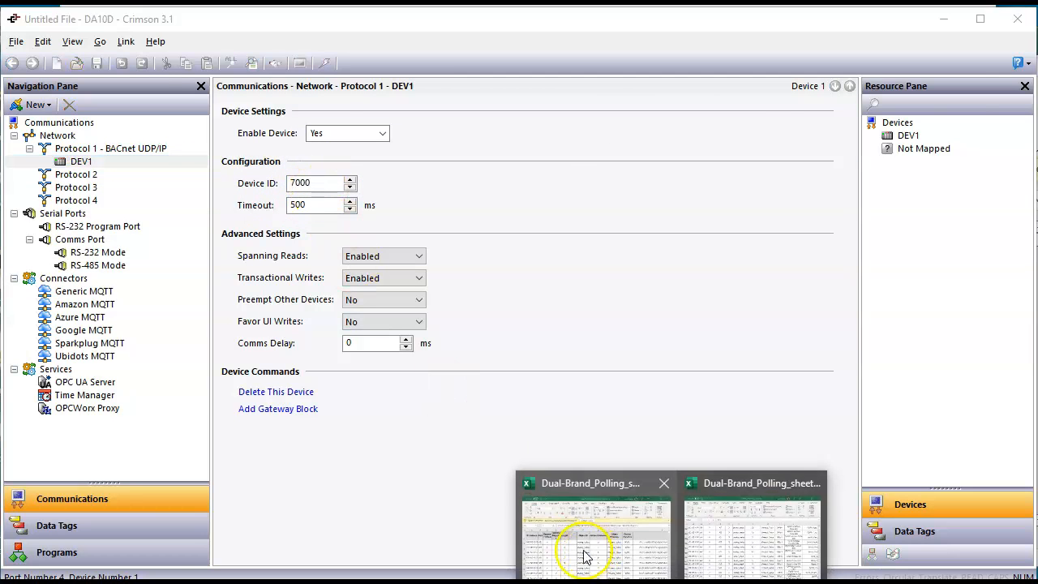
{"action": "left_click", "coordinate": [579, 550]}
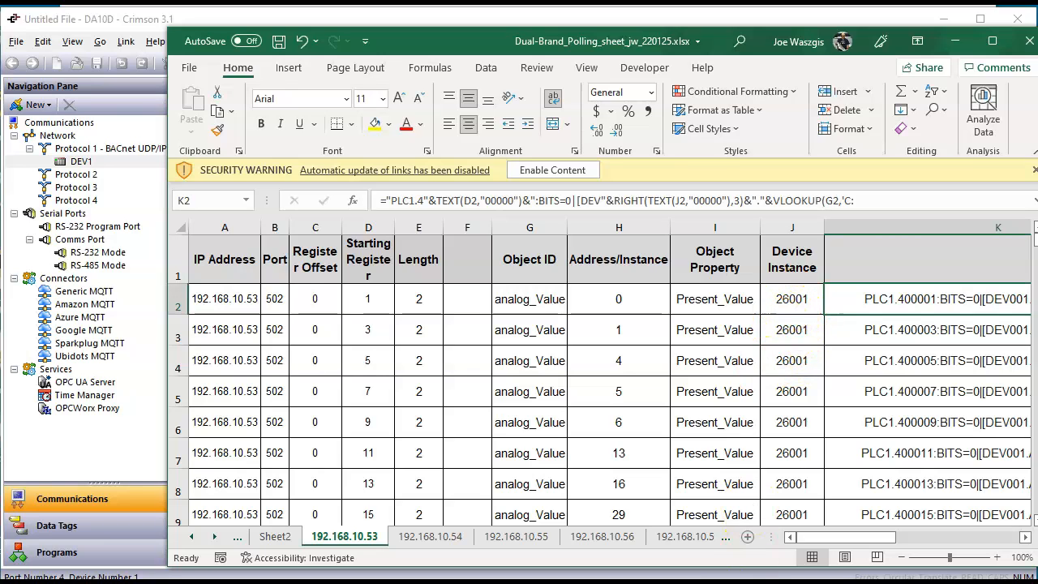
{"action": "key", "text": "alt+Tab"}
{"action": "double_click", "coordinate": [308, 184]}
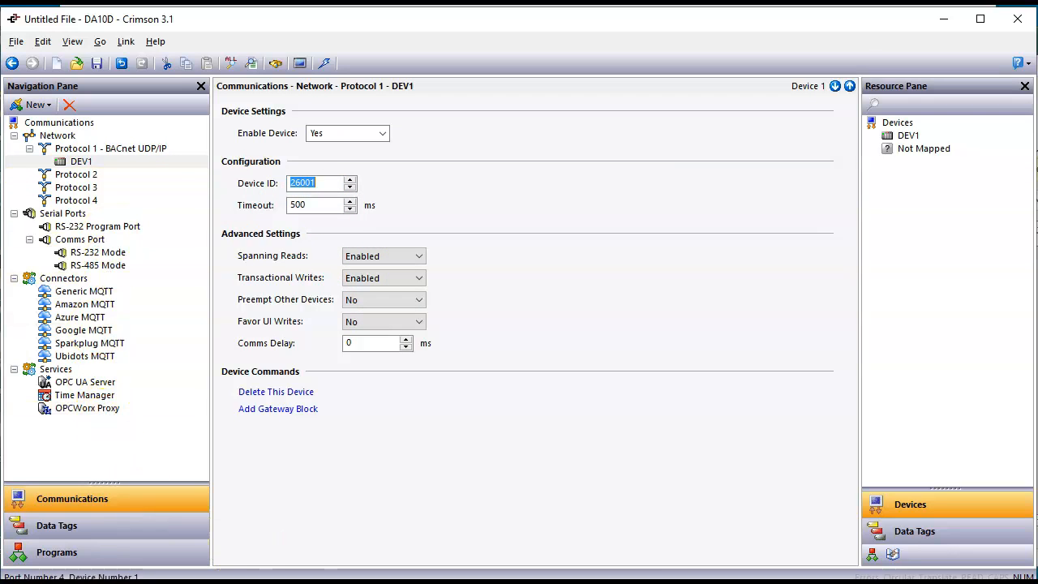
Examine how column K of the 192.168.10.53 sheet in Dual-Brand_Polling_sheet_jw_220125.xlsx maps PLC1 registers to BACnet device points
{"action": "mouse_move", "coordinate": [673, 580]}
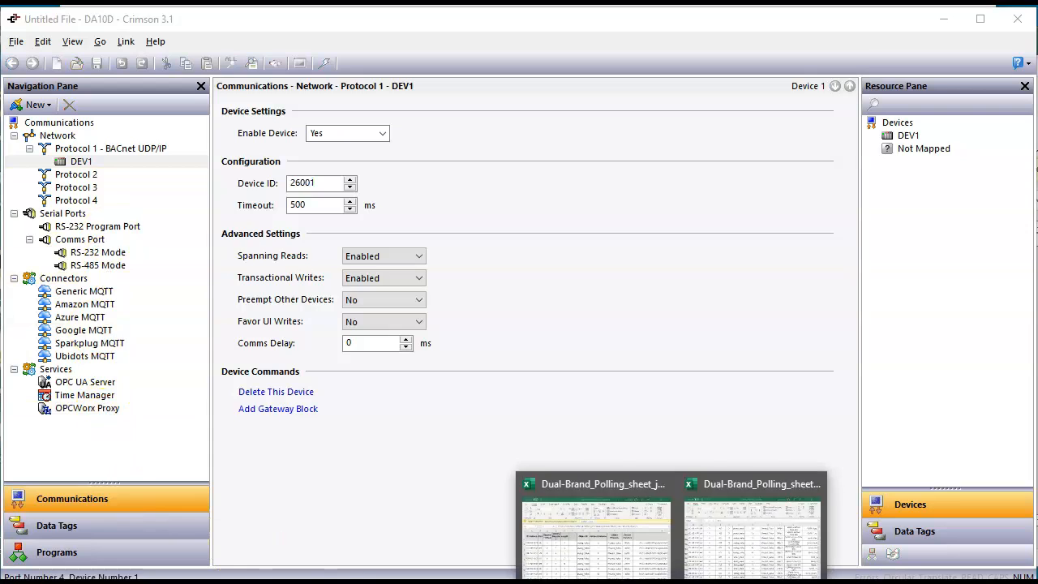
{"action": "left_click", "coordinate": [710, 541]}
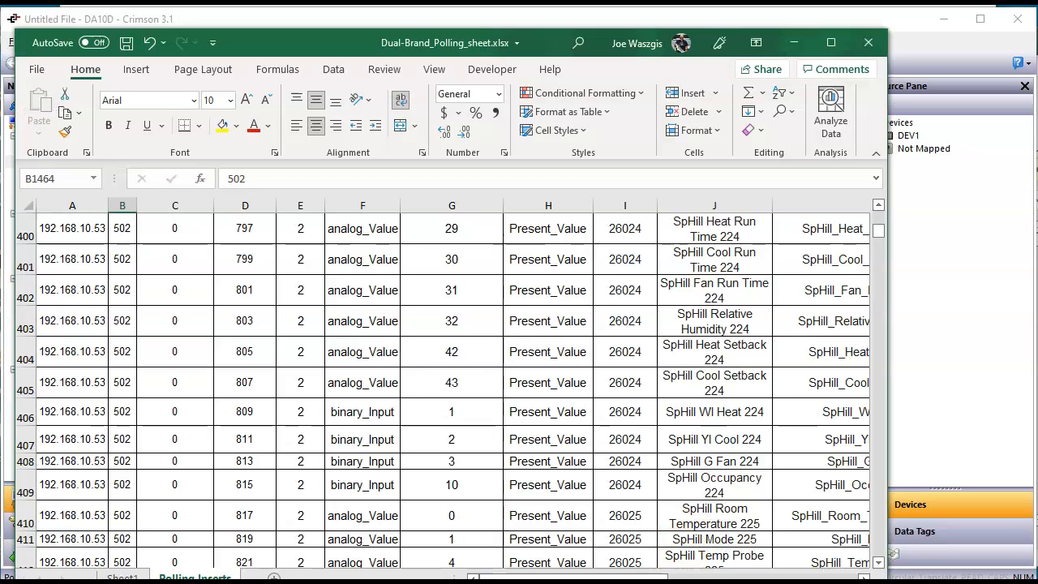
{"action": "mouse_move", "coordinate": [674, 581]}
{"action": "left_click", "coordinate": [731, 528]}
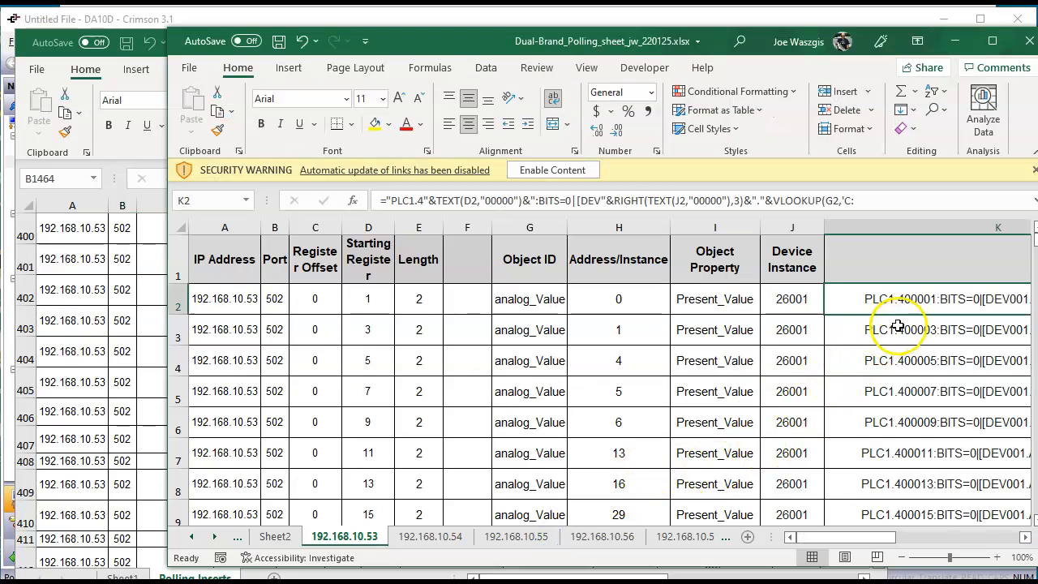
{"action": "left_click_drag", "start_coordinate": [875, 539], "coordinate": [907, 538]}
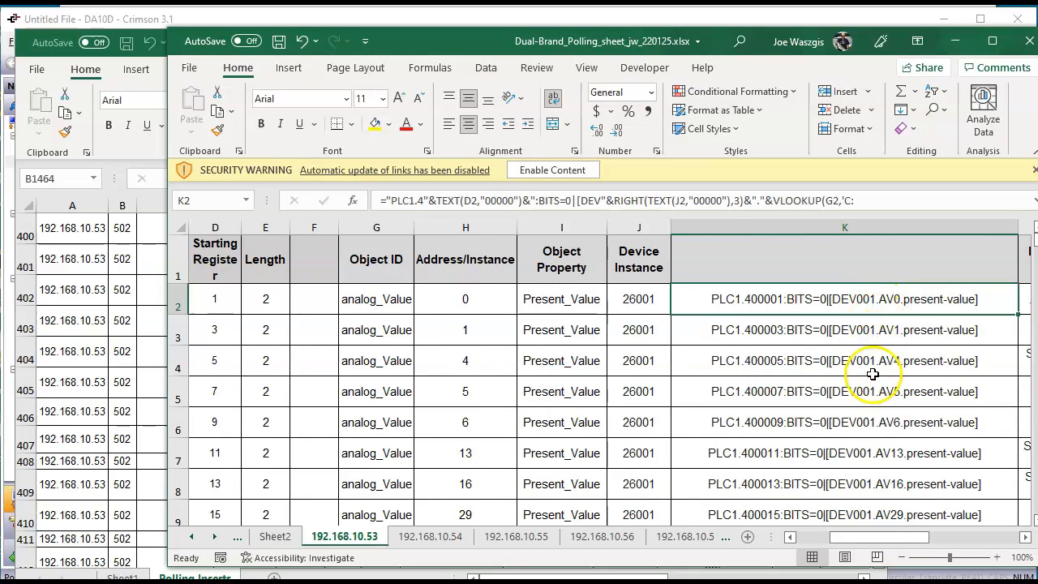
{"action": "scroll", "coordinate": [628, 448], "scroll_direction": "down", "scroll_amount": 9}
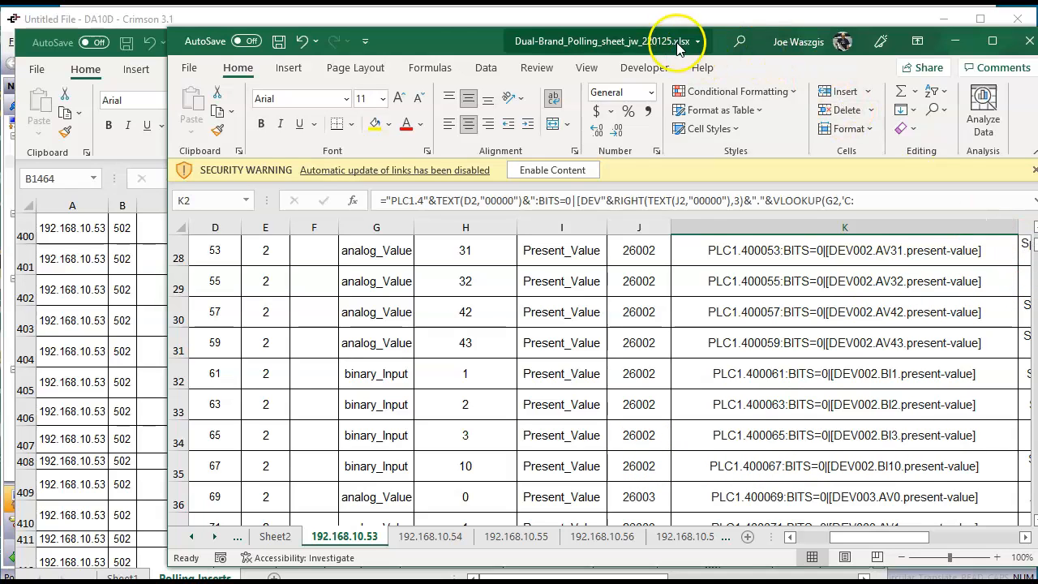
{"action": "left_click_drag", "start_coordinate": [462, 44], "coordinate": [424, 41]}
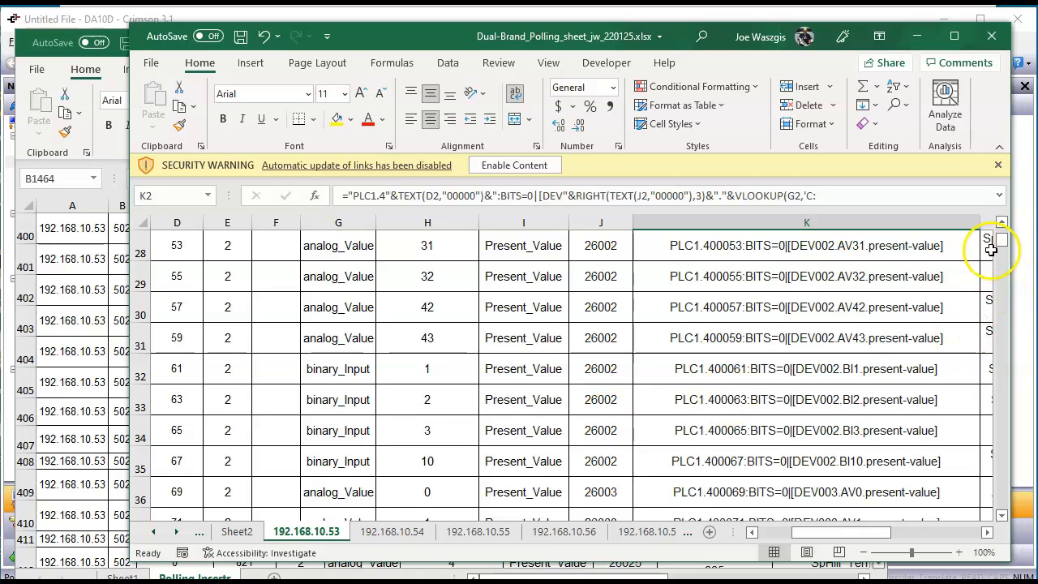
Review the device instances and their mapping strings from the end of the 192.168.10.53 sheet back up to the first row
{"action": "left_click_drag", "start_coordinate": [1003, 247], "coordinate": [1005, 507]}
{"action": "left_click", "coordinate": [1004, 224]}
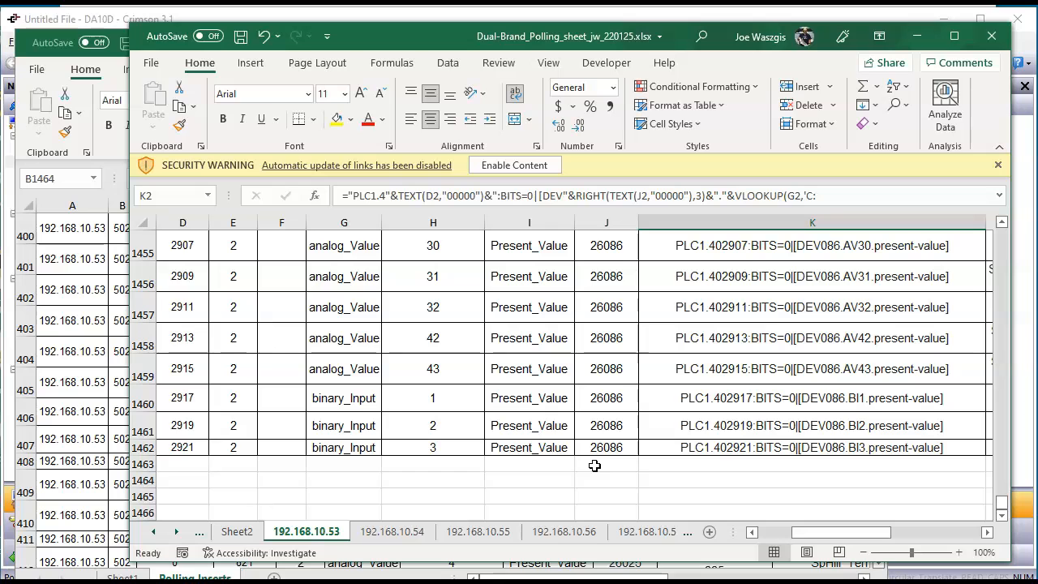
{"action": "left_click", "coordinate": [1004, 262]}
{"action": "left_click", "coordinate": [1004, 262]}
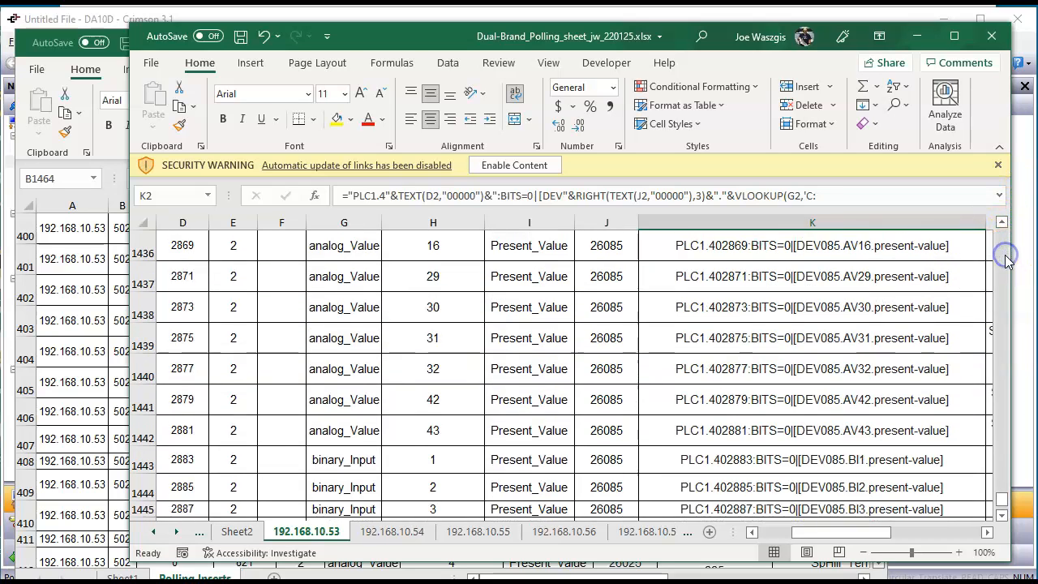
{"action": "left_click", "coordinate": [1006, 257]}
{"action": "left_click", "coordinate": [1006, 257]}
{"action": "left_click", "coordinate": [1006, 258]}
{"action": "left_click", "coordinate": [1008, 258]}
{"action": "left_click", "coordinate": [1009, 259]}
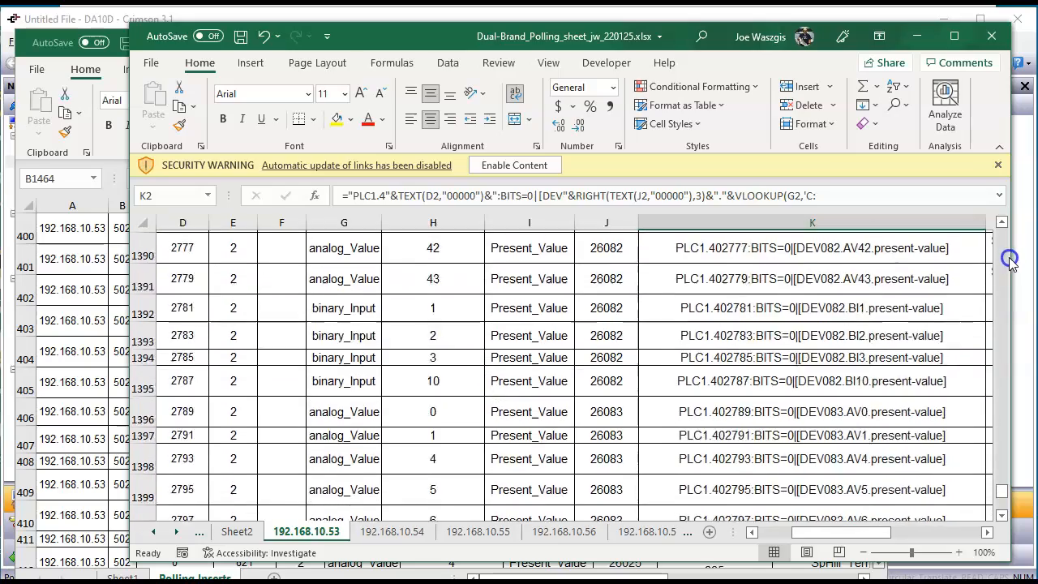
{"action": "left_click", "coordinate": [1003, 254]}
{"action": "left_click", "coordinate": [1004, 253]}
{"action": "left_click", "coordinate": [1005, 255]}
{"action": "left_click", "coordinate": [1004, 254]}
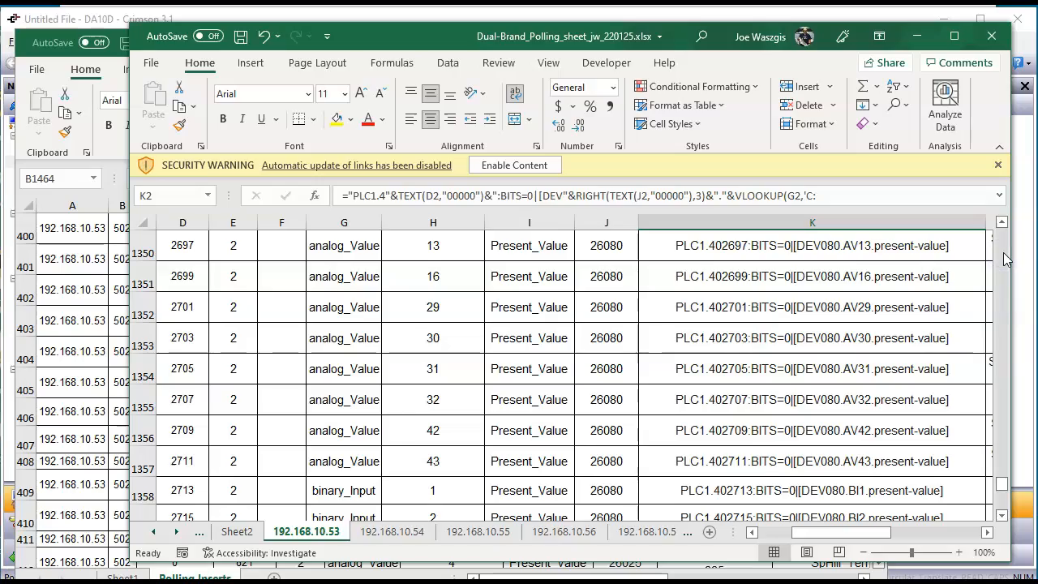
{"action": "left_click", "coordinate": [1004, 258]}
{"action": "left_click", "coordinate": [1005, 258]}
{"action": "left_click", "coordinate": [1006, 259]}
{"action": "left_click", "coordinate": [1009, 260]}
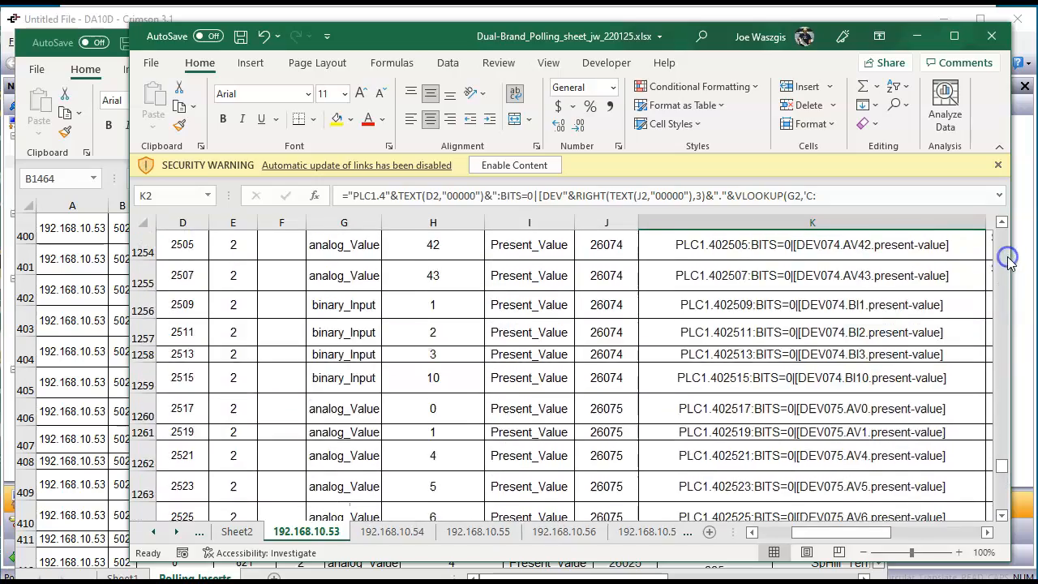
{"action": "left_click", "coordinate": [1009, 260]}
{"action": "left_click", "coordinate": [1008, 260]}
{"action": "left_click", "coordinate": [1009, 259]}
{"action": "left_click", "coordinate": [1008, 259]}
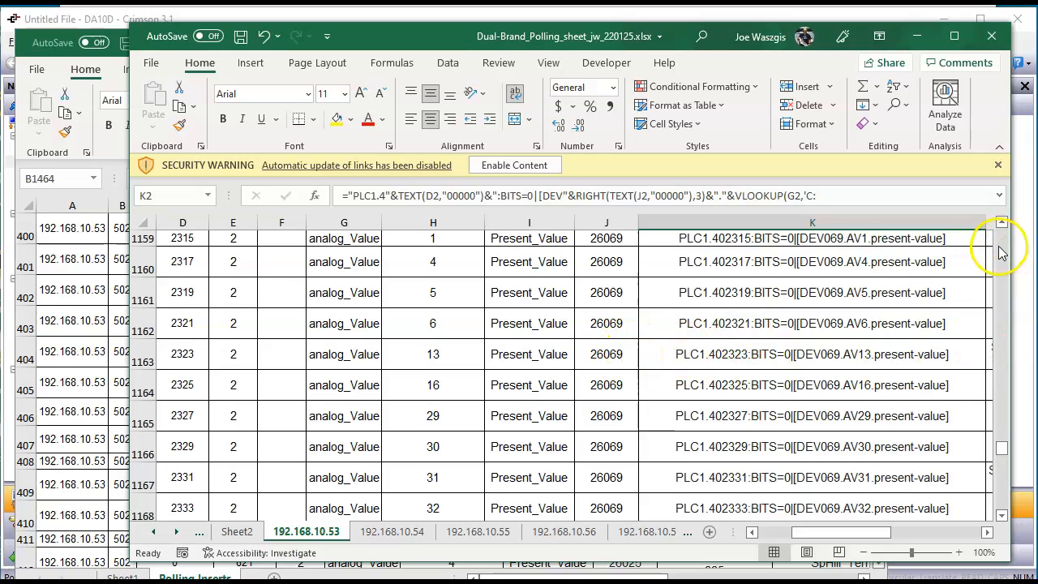
{"action": "left_click", "coordinate": [1001, 251]}
{"action": "left_click_drag", "start_coordinate": [1000, 454], "coordinate": [997, 209]}
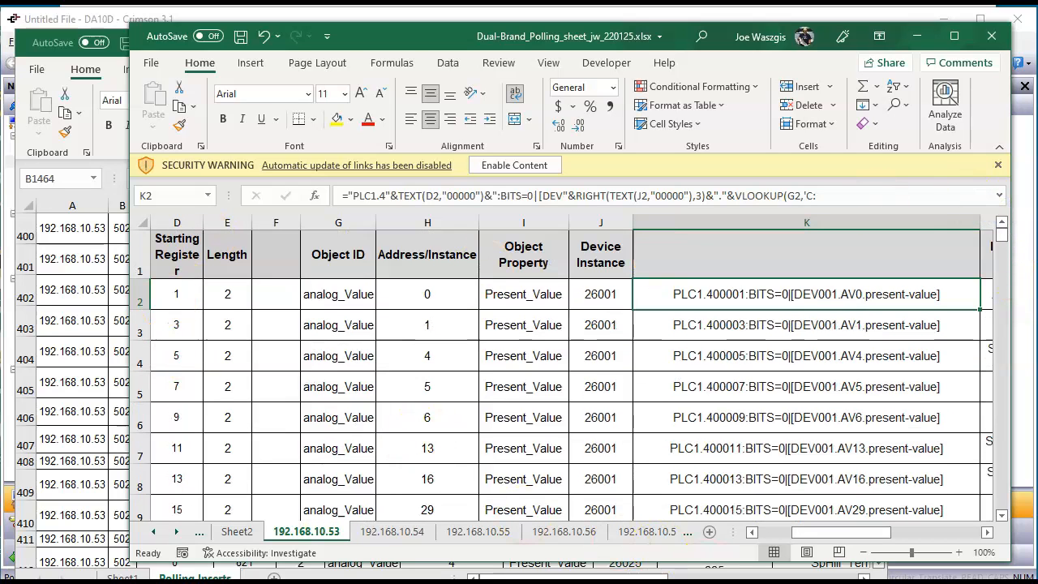
Check the device name used in the sheet's mapping strings and rename Protocol 1's device DEV1 as DEV001 in Crimson
{"action": "left_click", "coordinate": [480, 582]}
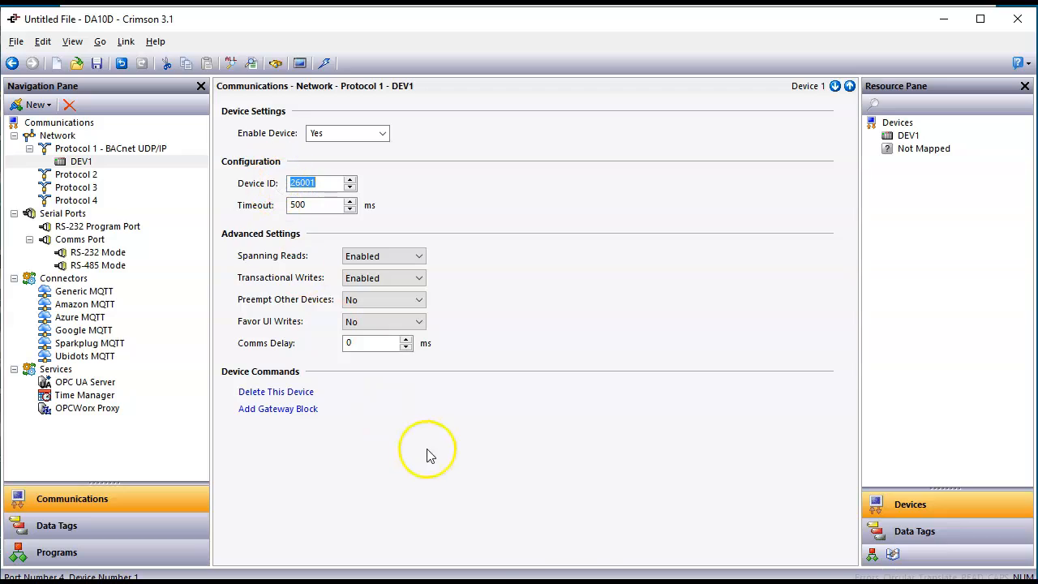
{"action": "mouse_move", "coordinate": [673, 581]}
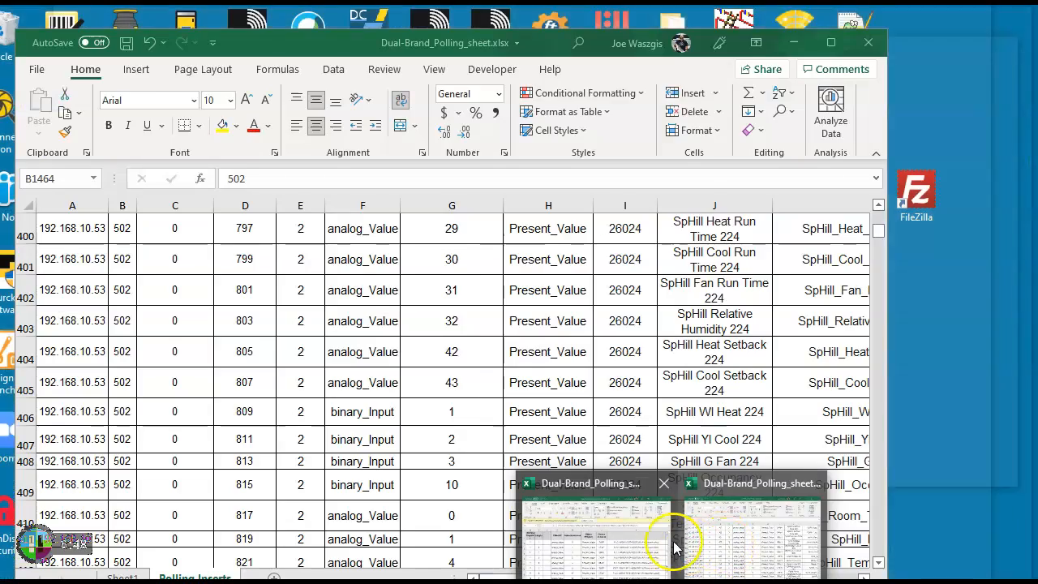
{"action": "left_click", "coordinate": [673, 547]}
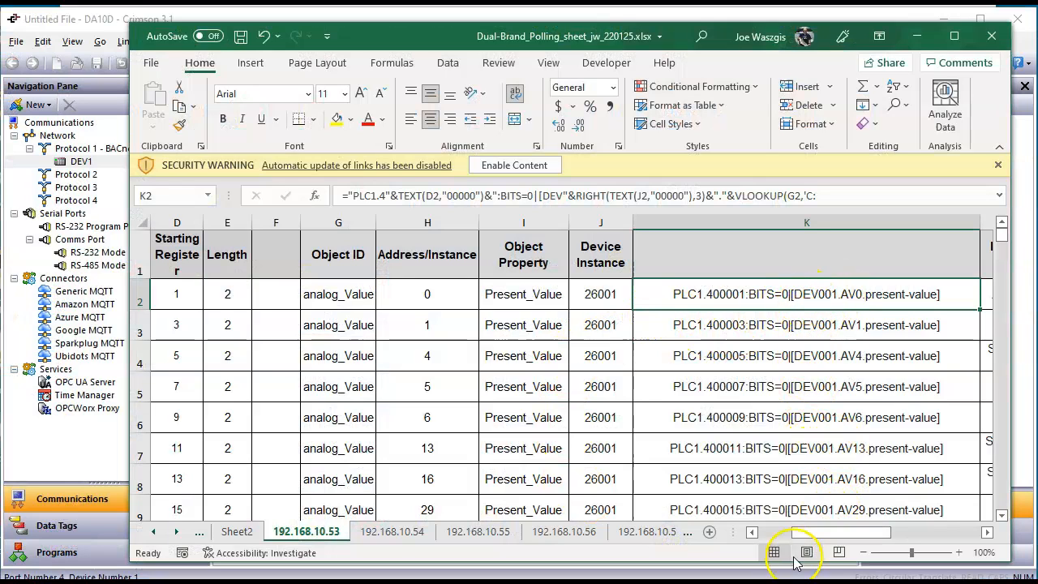
{"action": "left_click", "coordinate": [714, 581]}
{"action": "left_click", "coordinate": [79, 165]}
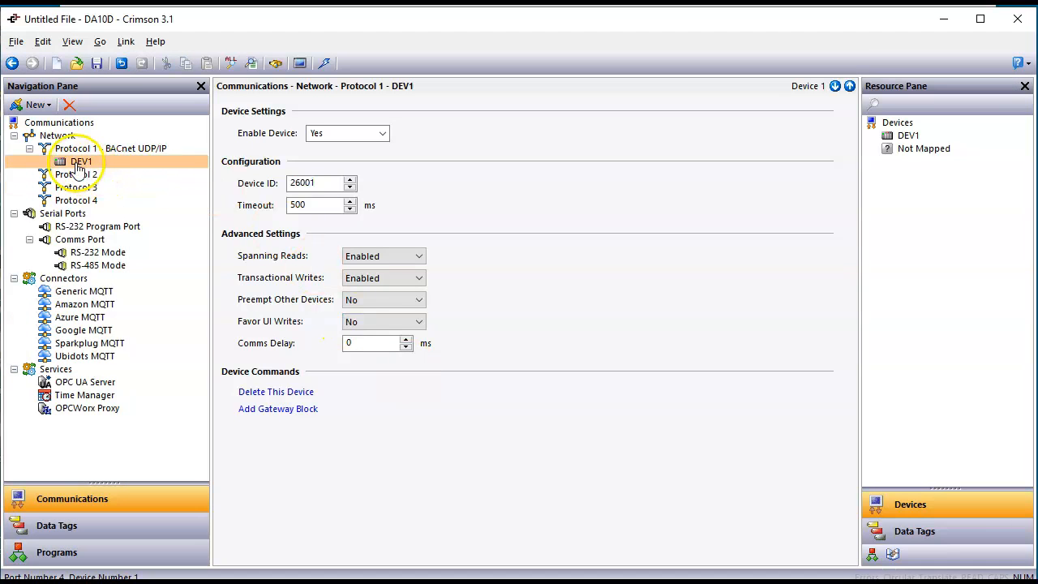
{"action": "right_click", "coordinate": [81, 166]}
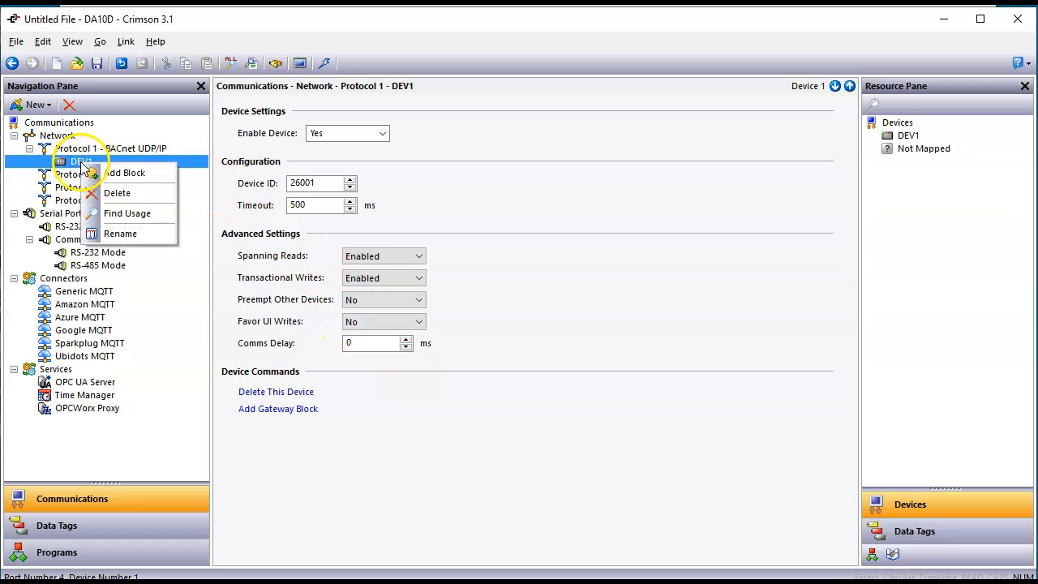
{"action": "left_click", "coordinate": [129, 237]}
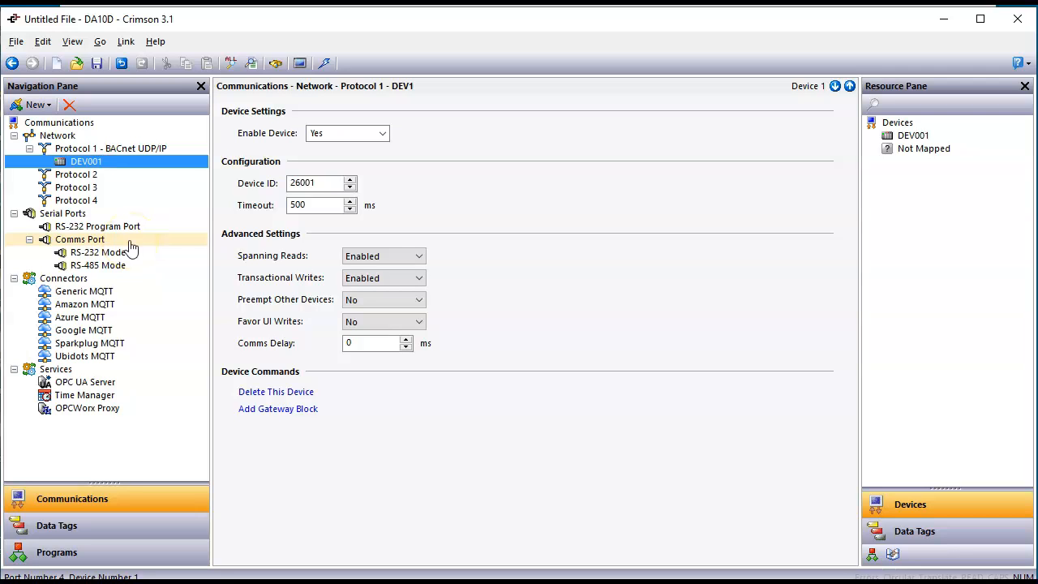
Assign the Modbus TCP/IP Slave driver to Protocol 2 under Network
{"action": "left_click", "coordinate": [88, 178]}
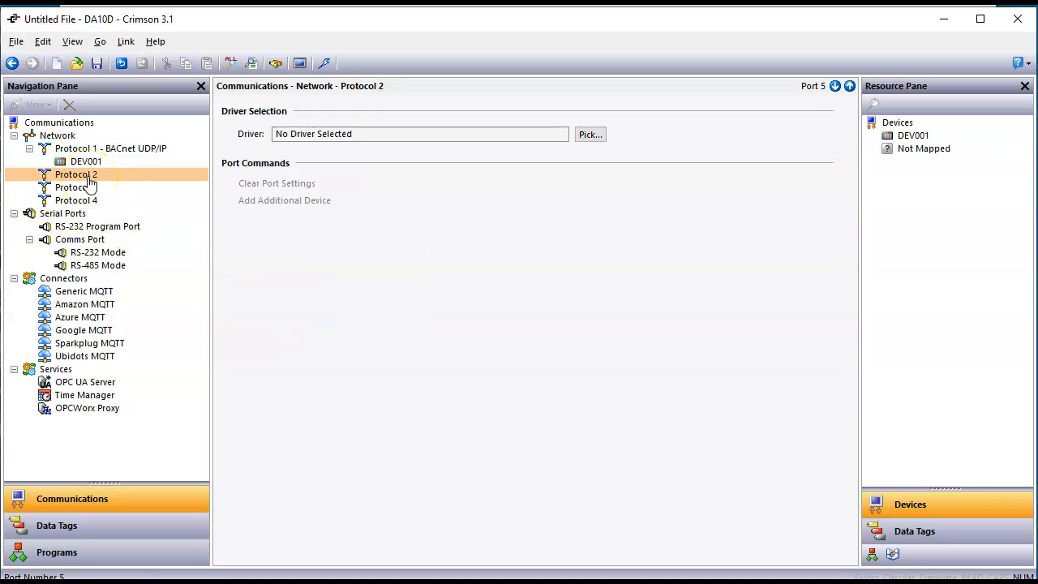
{"action": "left_click", "coordinate": [591, 135]}
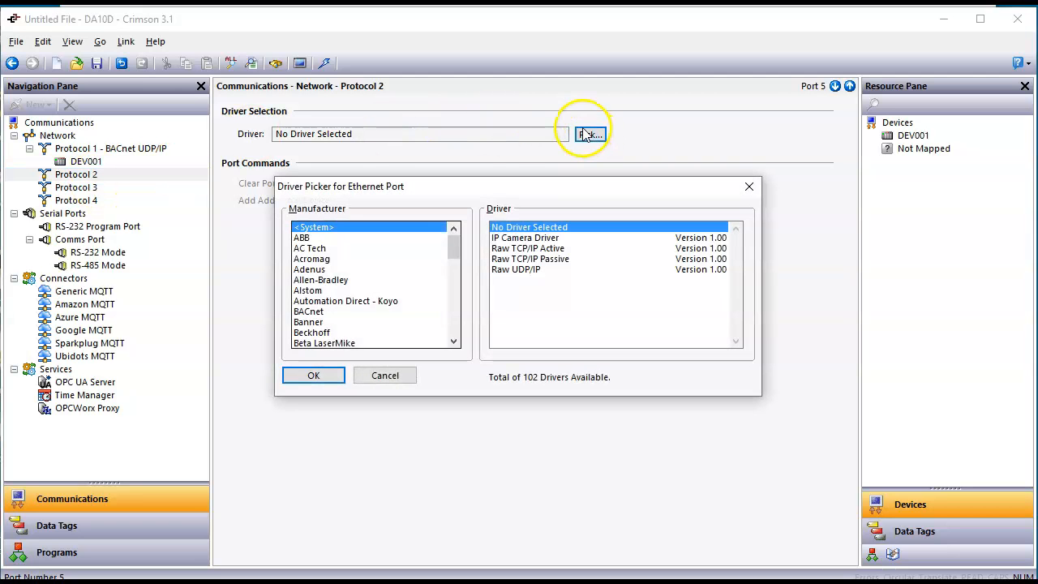
{"action": "key", "text": "m"}
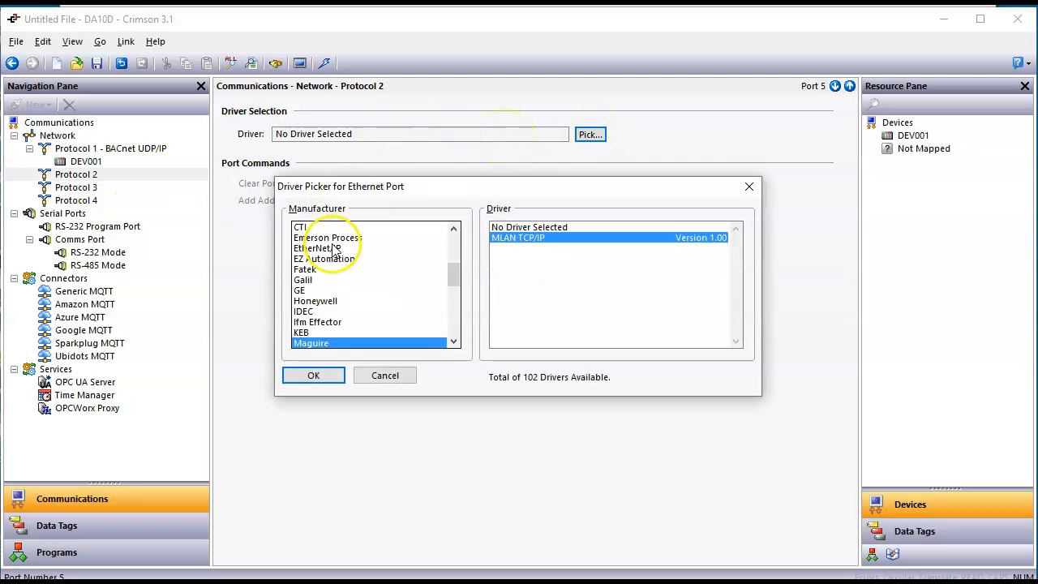
{"action": "scroll", "coordinate": [335, 251], "scroll_direction": "down", "scroll_amount": 3}
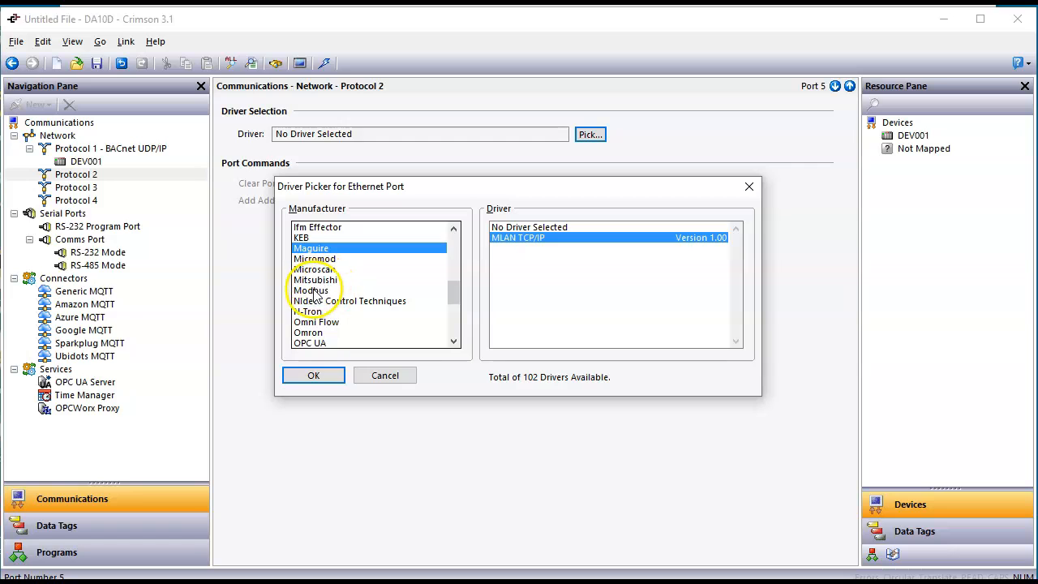
{"action": "left_click", "coordinate": [315, 291]}
{"action": "left_click", "coordinate": [533, 268]}
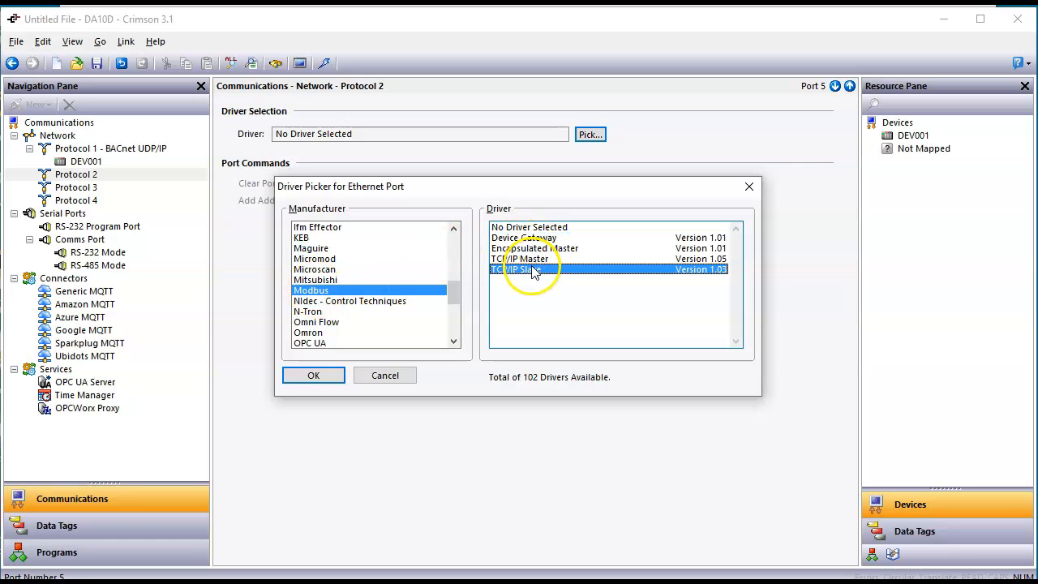
{"action": "left_click", "coordinate": [313, 375]}
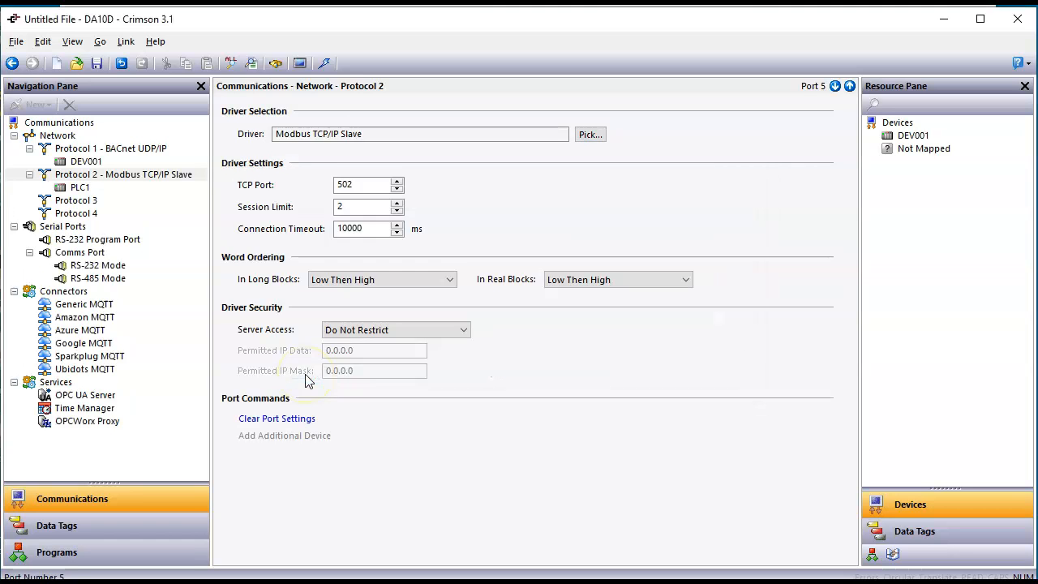
Check Protocol 2's device name PLC1 against the polling spreadsheet's mapping strings and add a gateway block to it in Crimson
{"action": "left_click", "coordinate": [71, 191]}
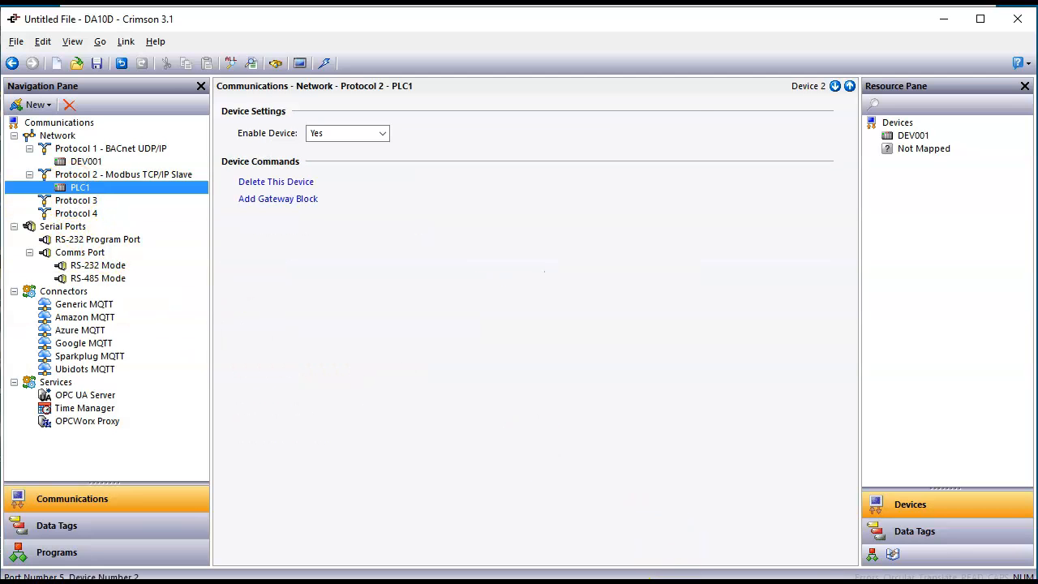
{"action": "left_click", "coordinate": [560, 558]}
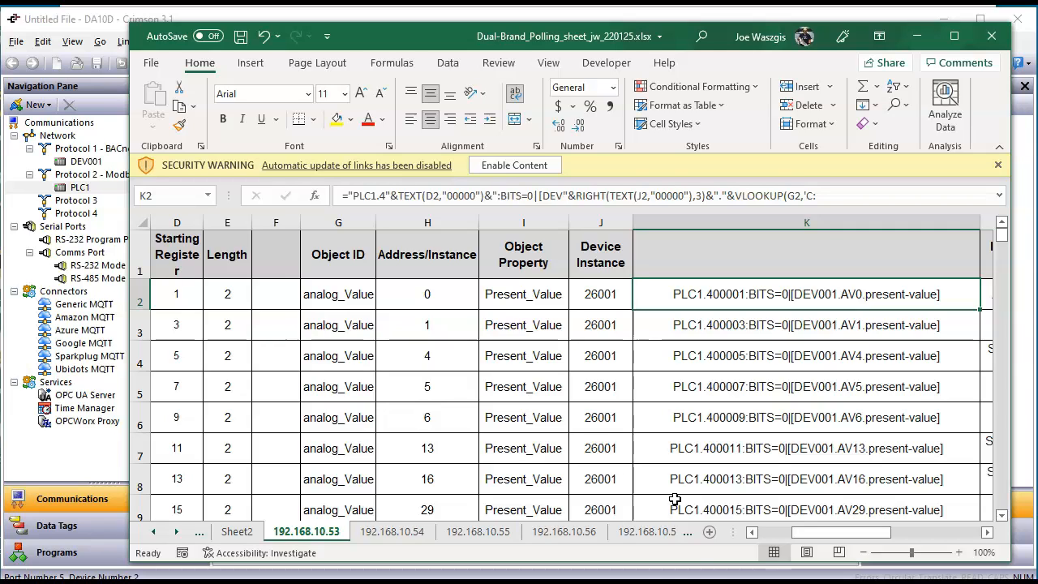
{"action": "left_click", "coordinate": [640, 580]}
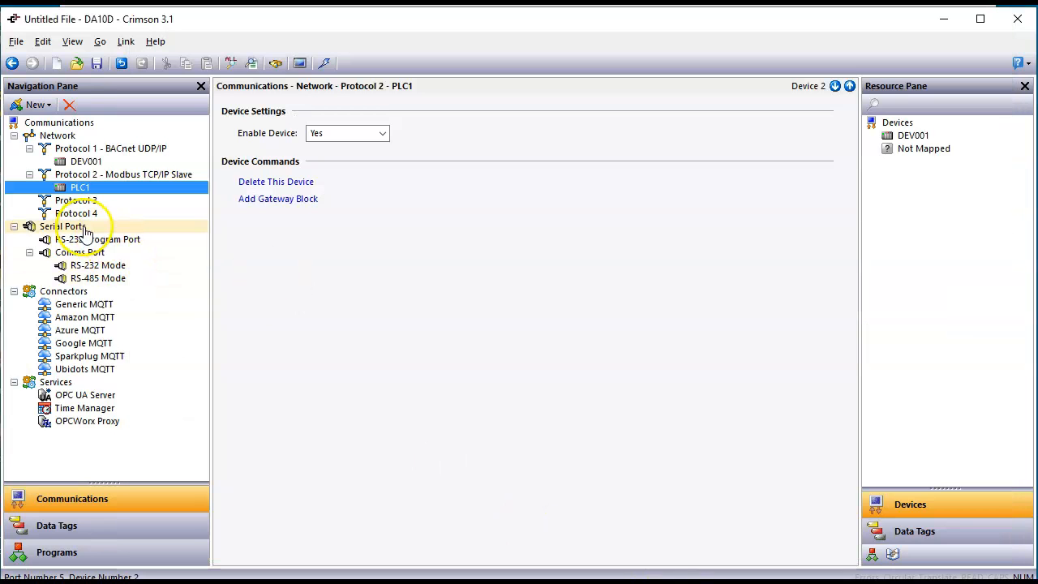
{"action": "left_click", "coordinate": [268, 200]}
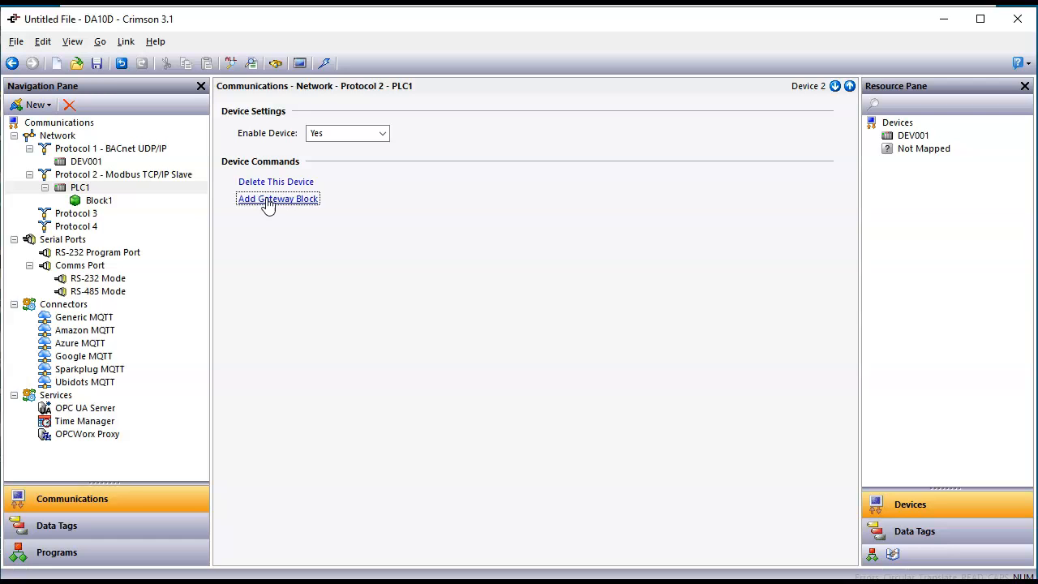
Set Block1's start address to holding register 400001 with the data type Word as Long
{"action": "left_click", "coordinate": [95, 203]}
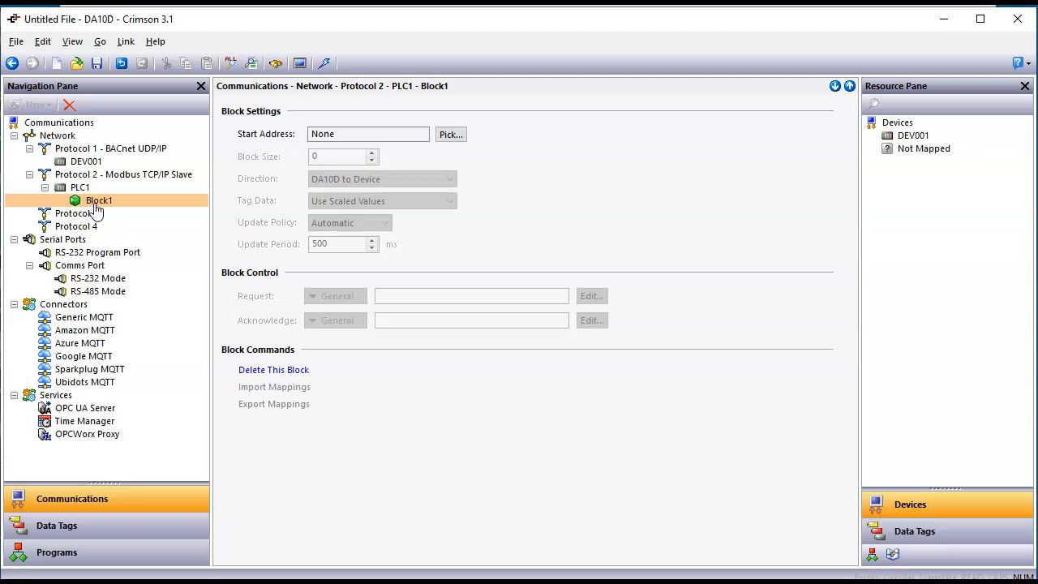
{"action": "left_click", "coordinate": [449, 135]}
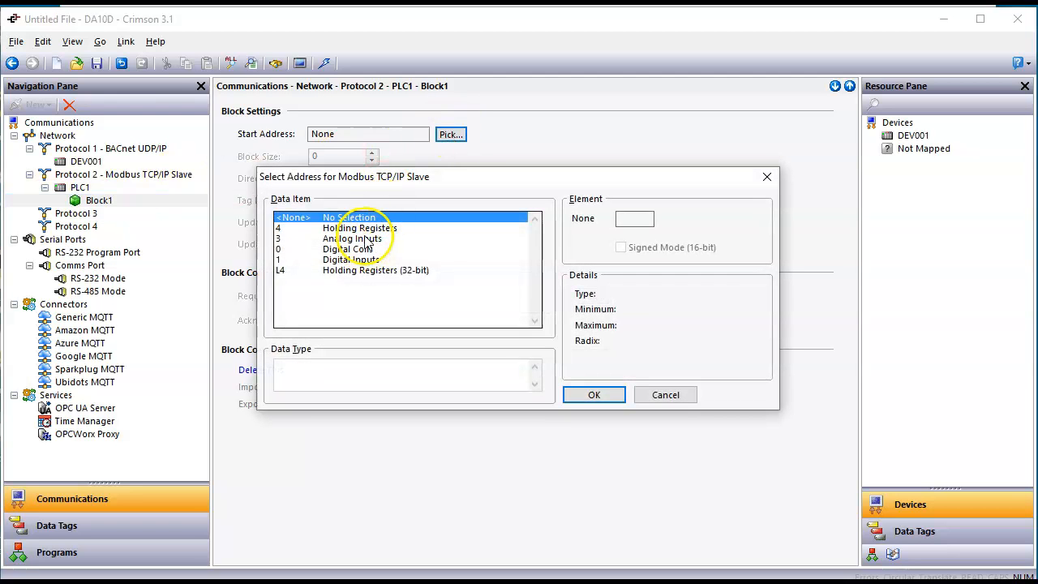
{"action": "left_click", "coordinate": [364, 228]}
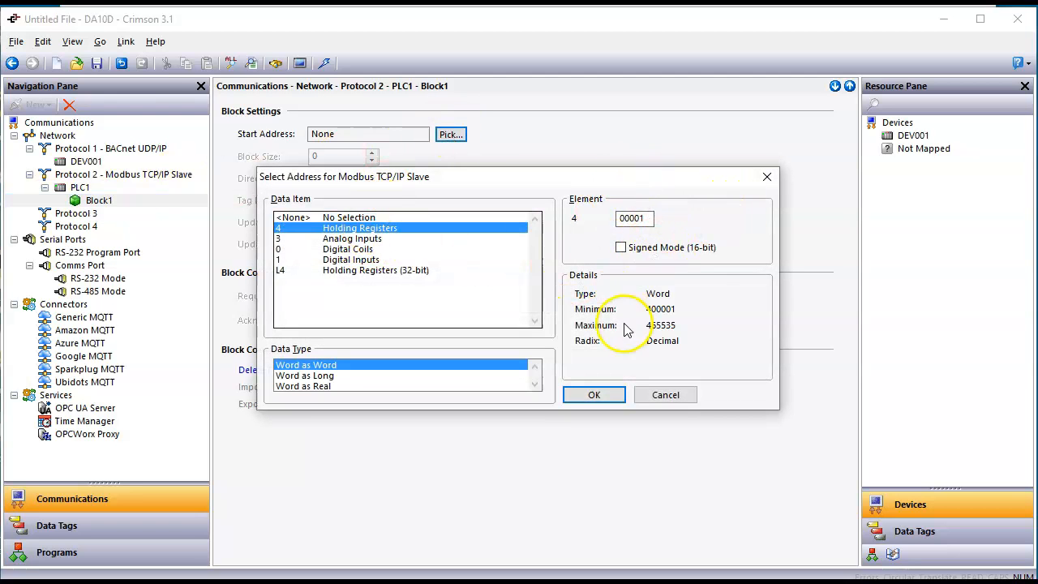
{"action": "left_click", "coordinate": [304, 375]}
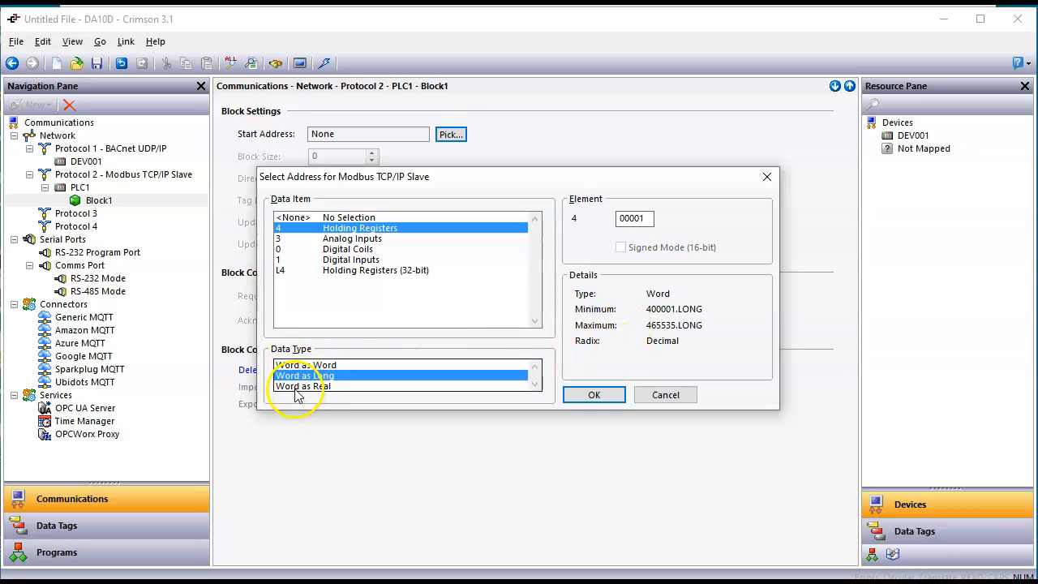
{"action": "left_click", "coordinate": [577, 395]}
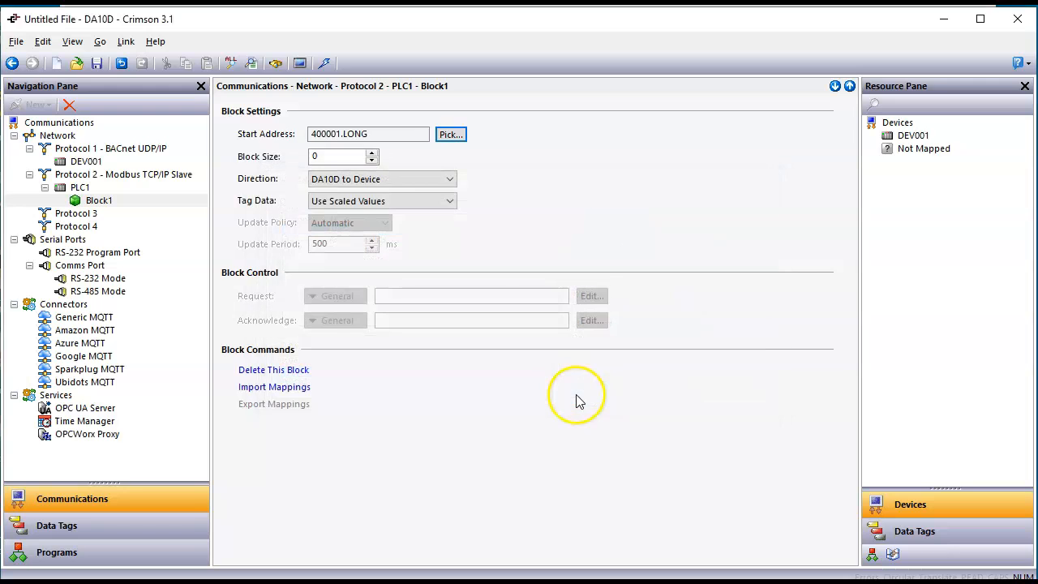
Set Block1's block size to 5 registers
{"action": "left_click", "coordinate": [375, 152]}
{"action": "left_click", "coordinate": [376, 152]}
{"action": "left_click", "coordinate": [376, 152]}
{"action": "left_click", "coordinate": [375, 152]}
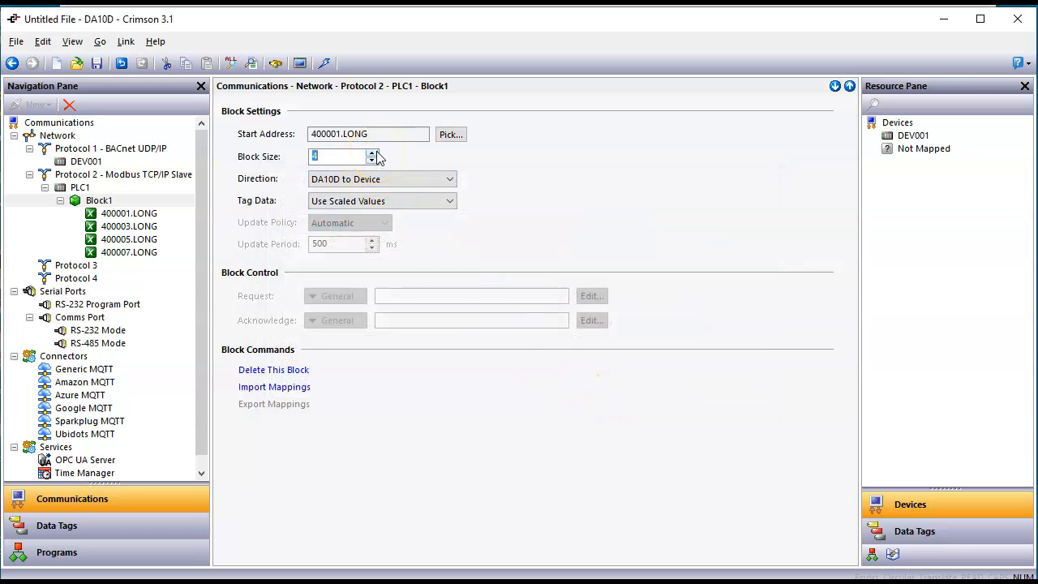
{"action": "left_click", "coordinate": [376, 152]}
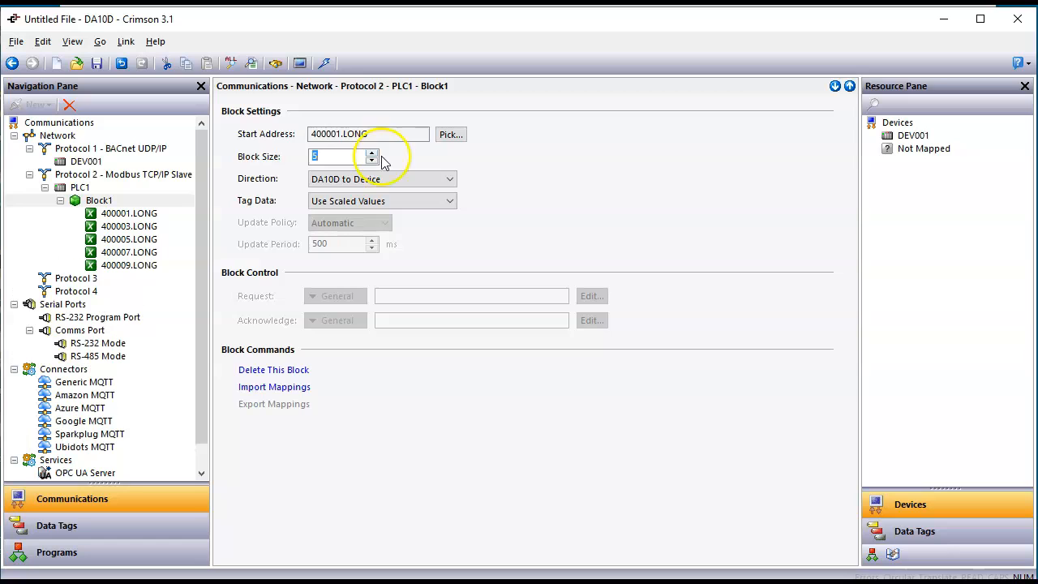
Examine register 400001.LONG in Block1 and the devices and data tags available for mapping to it
{"action": "left_click", "coordinate": [122, 215]}
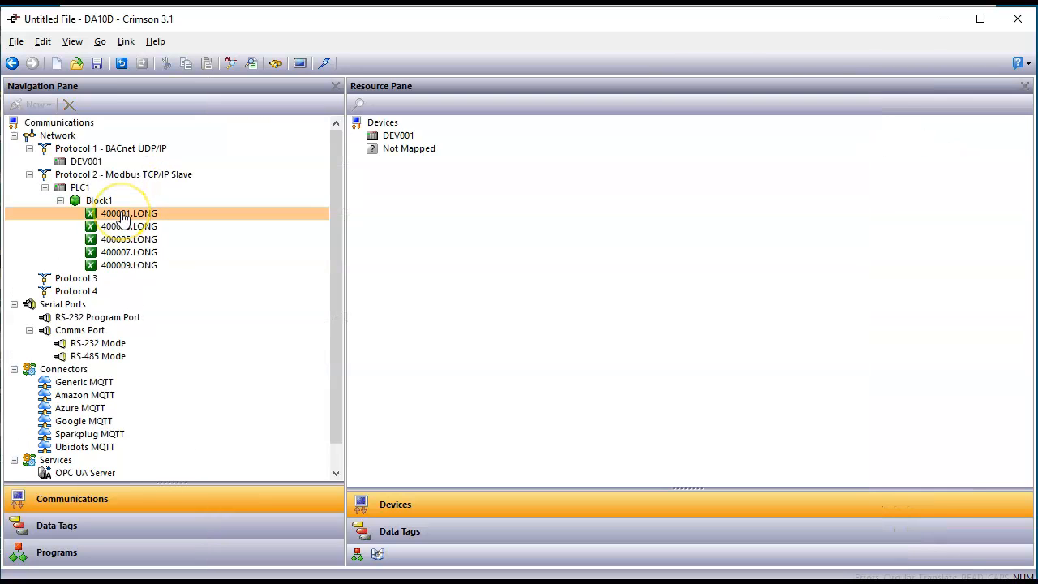
{"action": "left_click", "coordinate": [383, 136]}
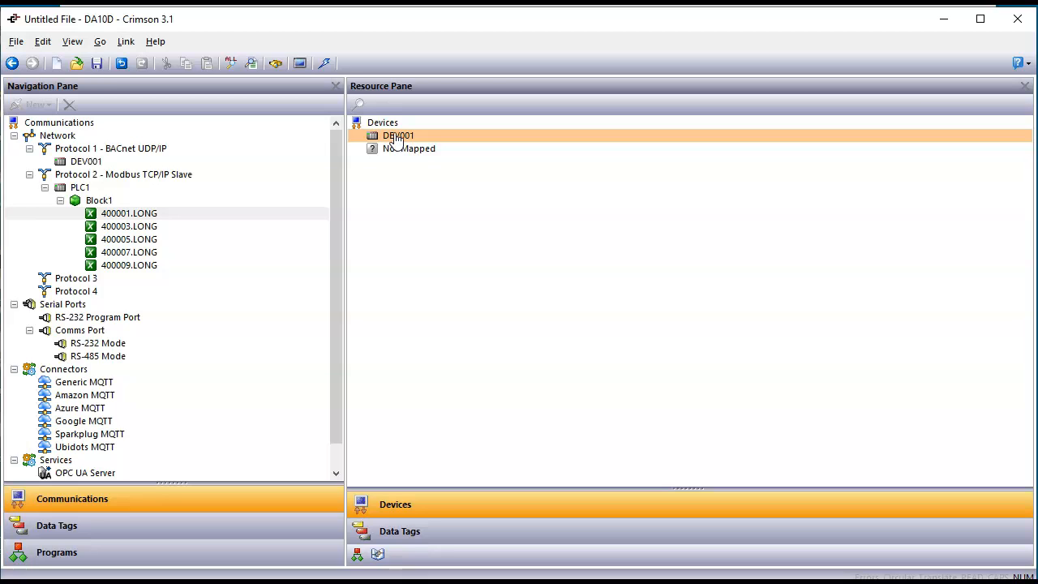
{"action": "left_click", "coordinate": [414, 540]}
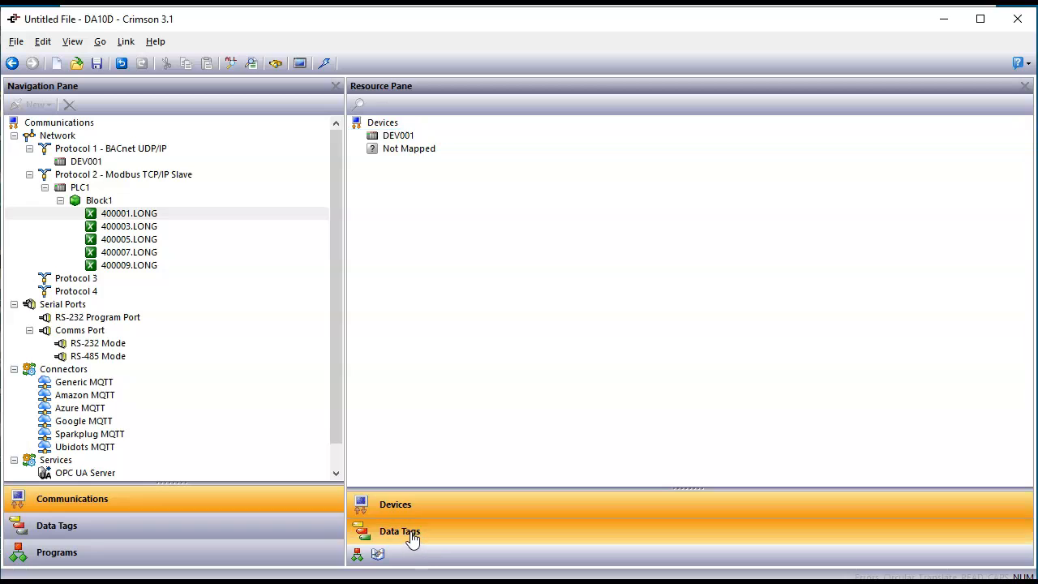
{"action": "left_click", "coordinate": [396, 507]}
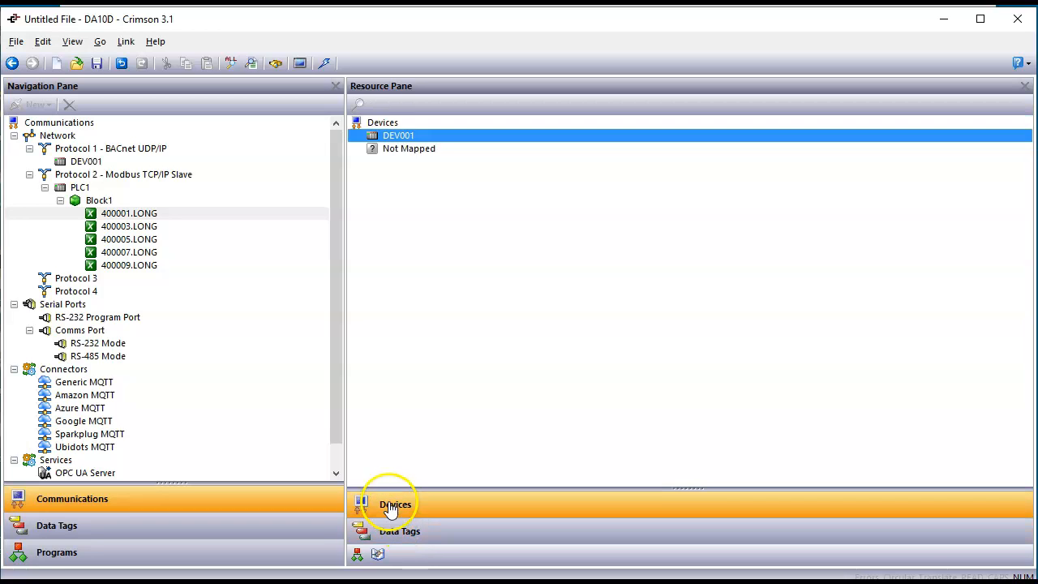
{"action": "left_click", "coordinate": [393, 136]}
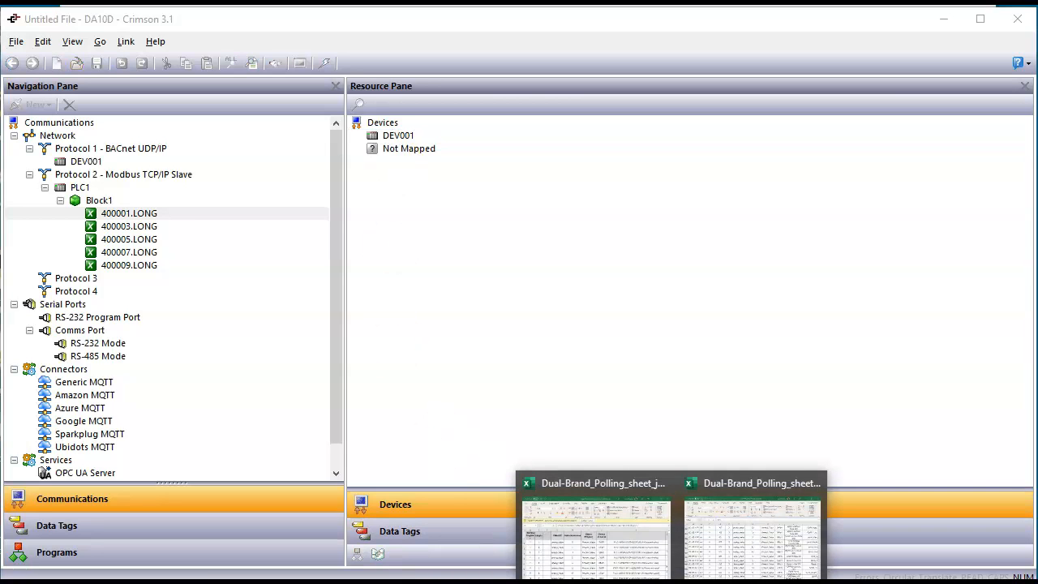
Switch to the polling spreadsheet and copy the DEV001 mapping strings in K2:K18 of the 192.168.10.53 sheet
{"action": "left_click", "coordinate": [733, 553]}
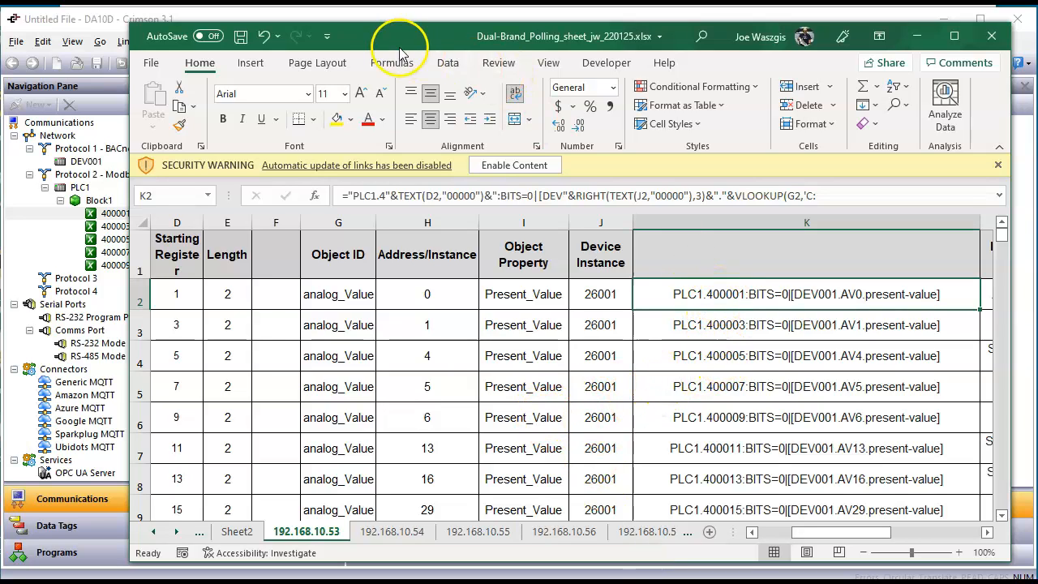
{"action": "left_click_drag", "start_coordinate": [395, 28], "coordinate": [335, 17]}
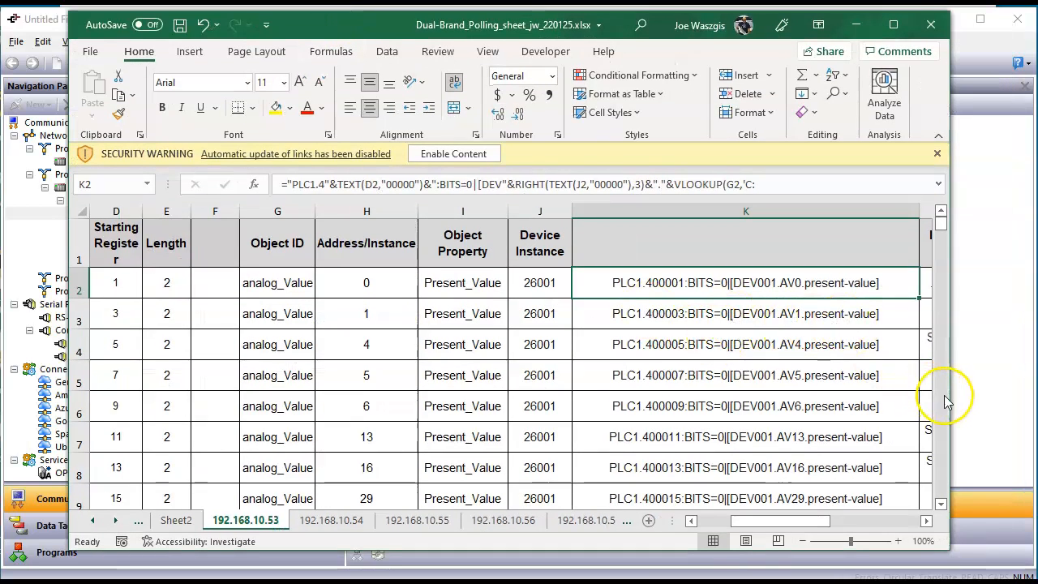
{"action": "left_click_drag", "start_coordinate": [949, 392], "coordinate": [1009, 390]}
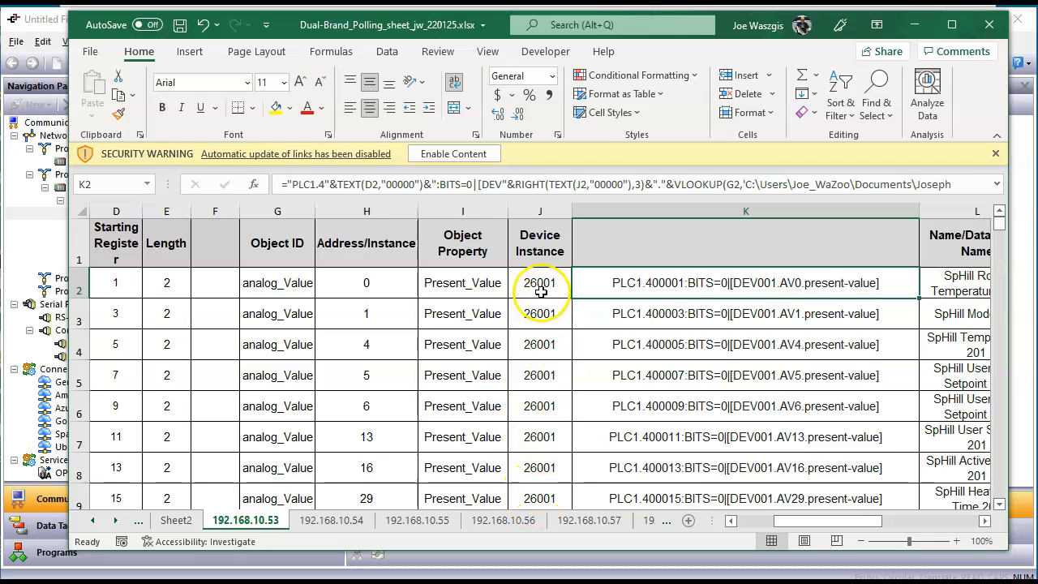
{"action": "left_click_drag", "start_coordinate": [736, 310], "coordinate": [746, 417]}
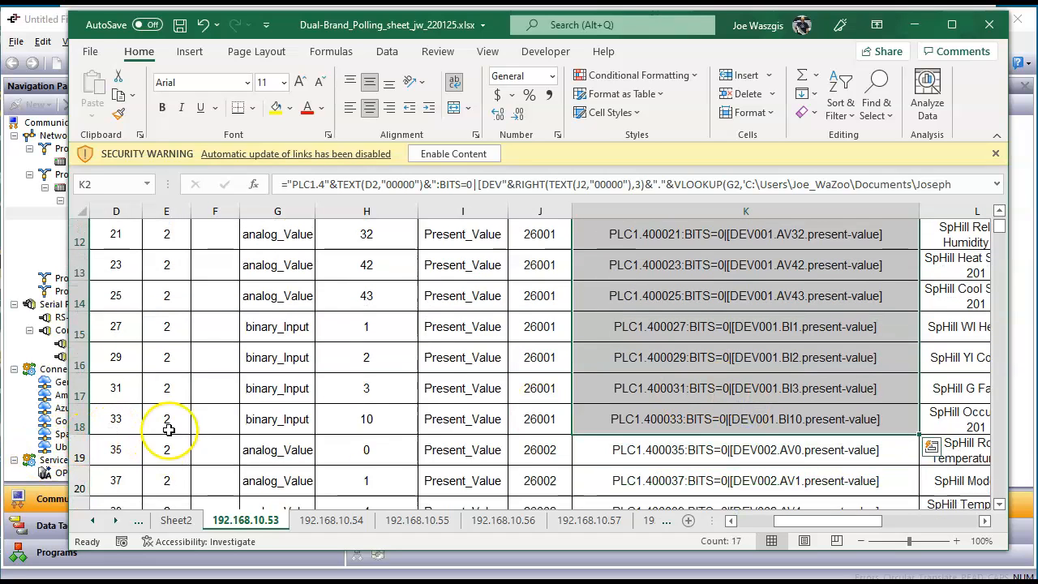
{"action": "right_click", "coordinate": [616, 395]}
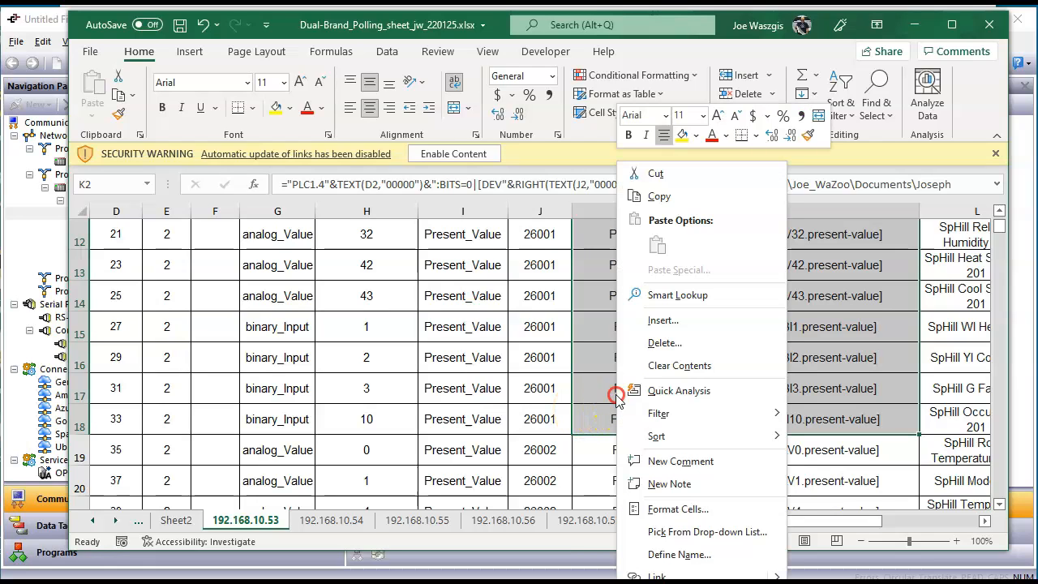
{"action": "left_click", "coordinate": [670, 199]}
{"action": "scroll", "coordinate": [690, 341], "scroll_direction": "up", "scroll_amount": 4}
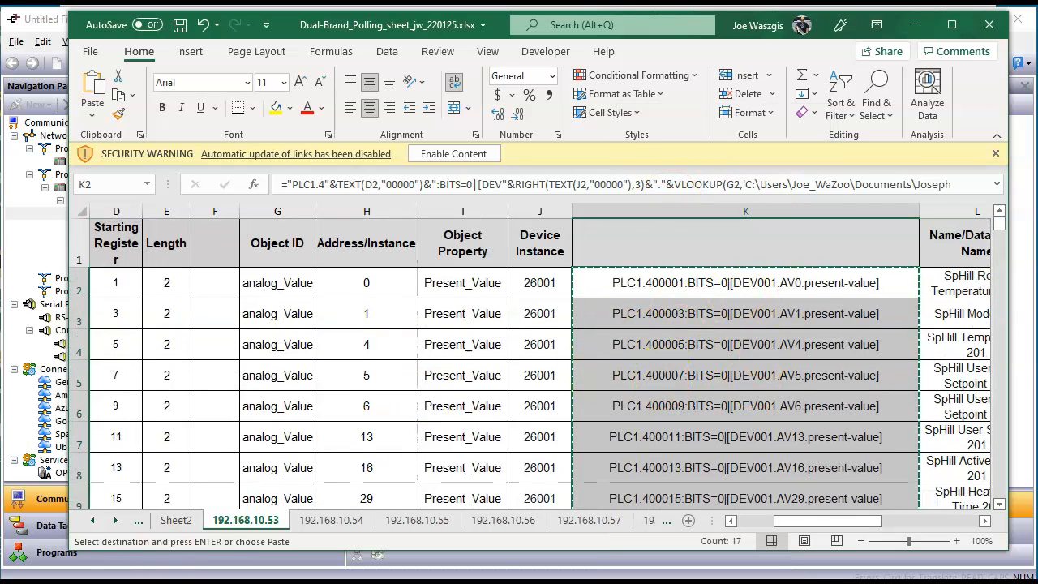
Open Notepad++, close TextFile3.txt and paste the copied DEV001 mapping strings into the blank document
{"action": "key", "text": "super"}
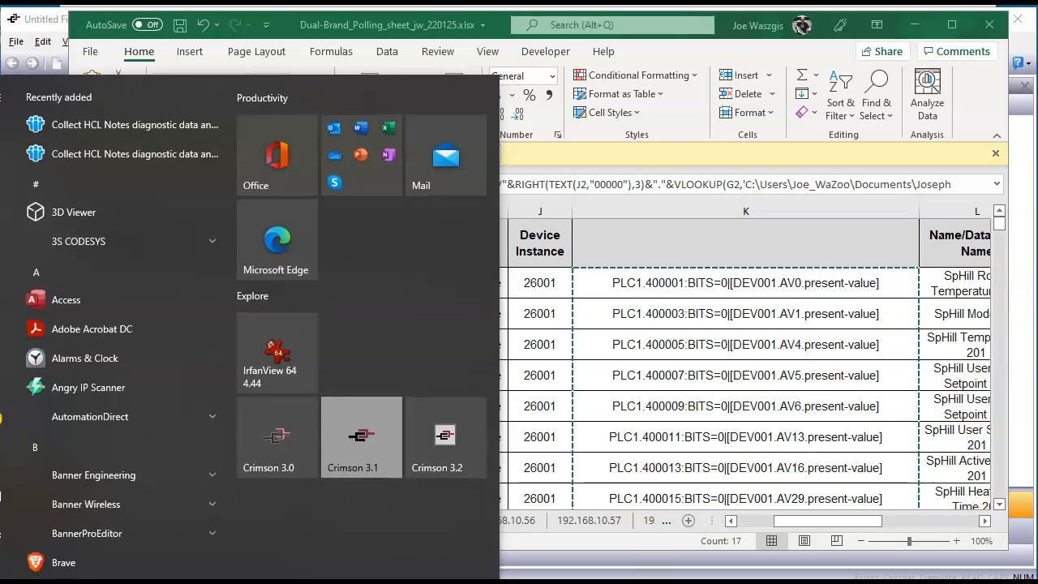
{"action": "type", "text": "not"}
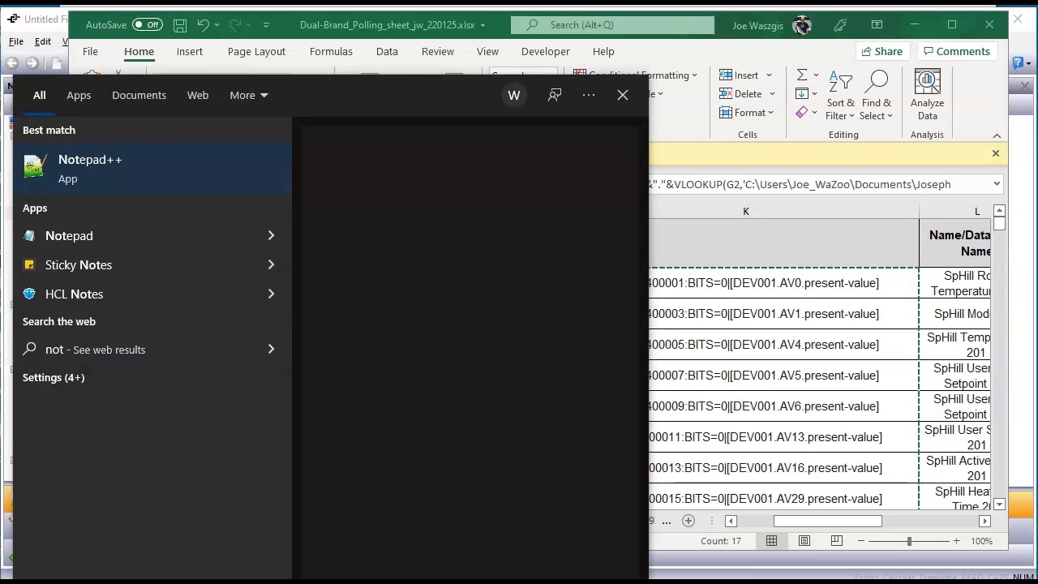
{"action": "left_click", "coordinate": [92, 179]}
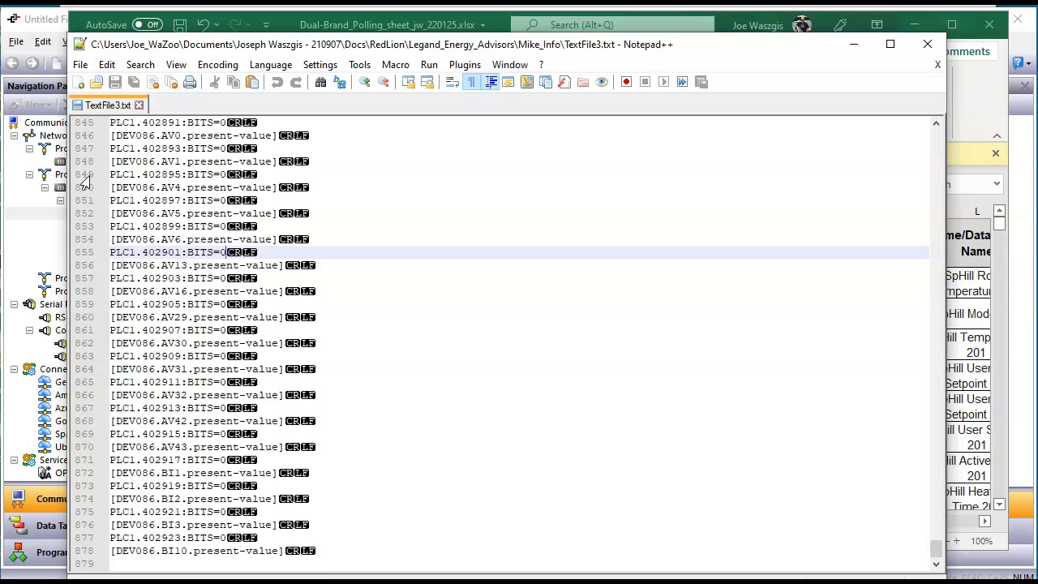
{"action": "left_click", "coordinate": [138, 105]}
{"action": "right_click", "coordinate": [159, 184]}
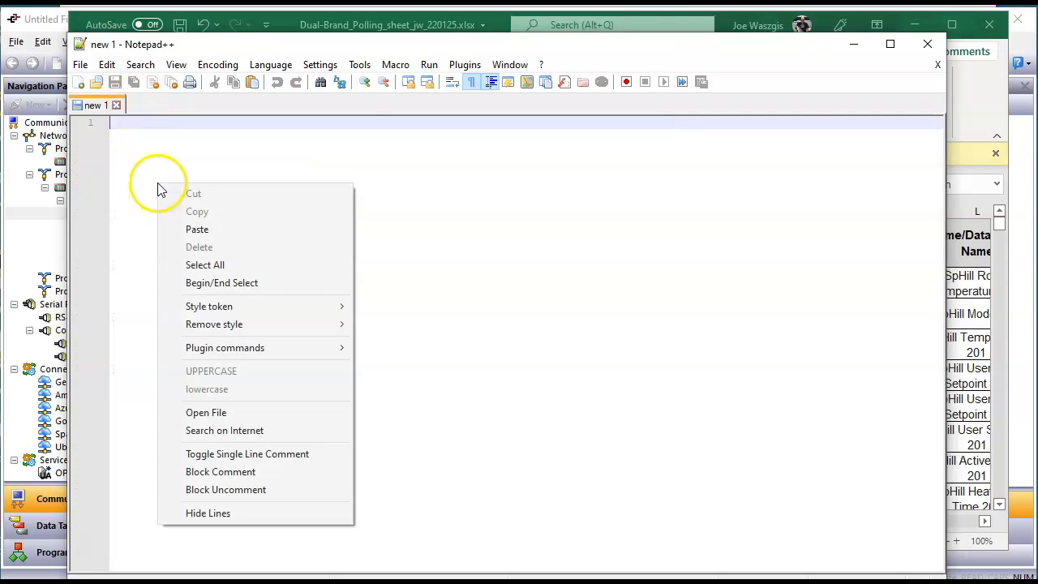
{"action": "left_click", "coordinate": [190, 227]}
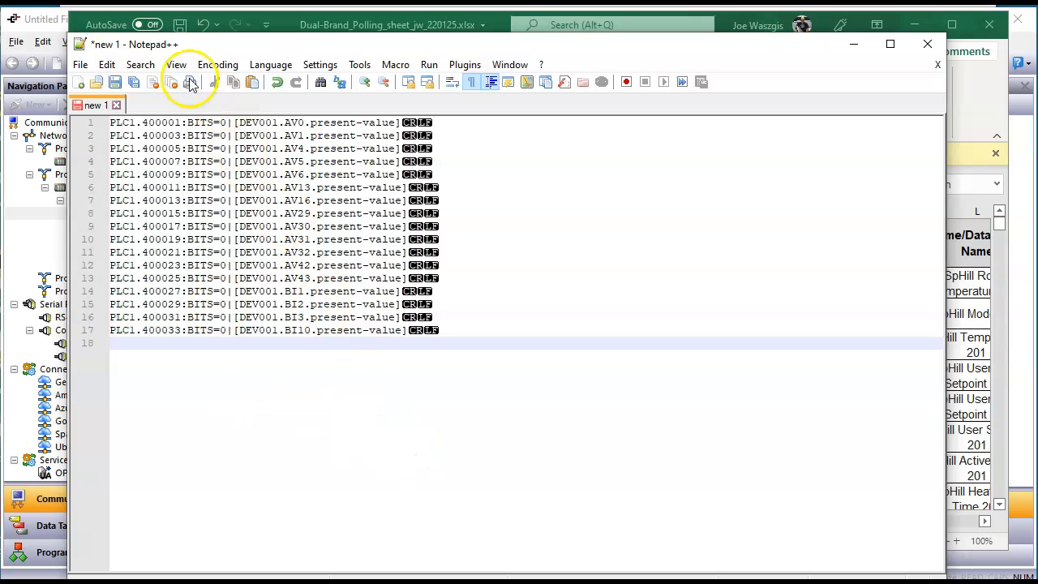
Turn off the display of all characters so the line-ending symbols are hidden in the pasted mapping text
{"action": "left_click", "coordinate": [140, 65]}
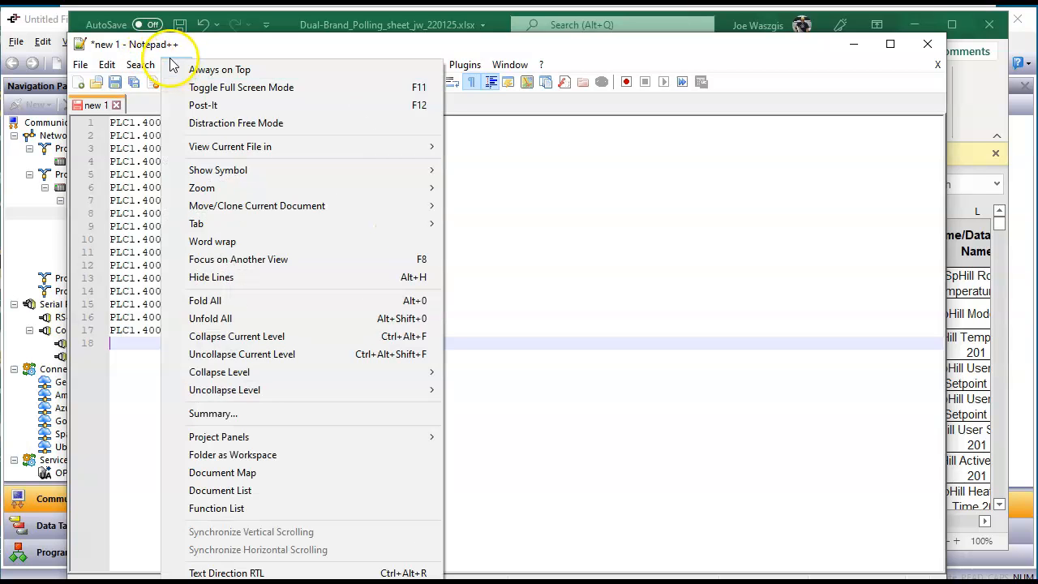
{"action": "mouse_move", "coordinate": [165, 74]}
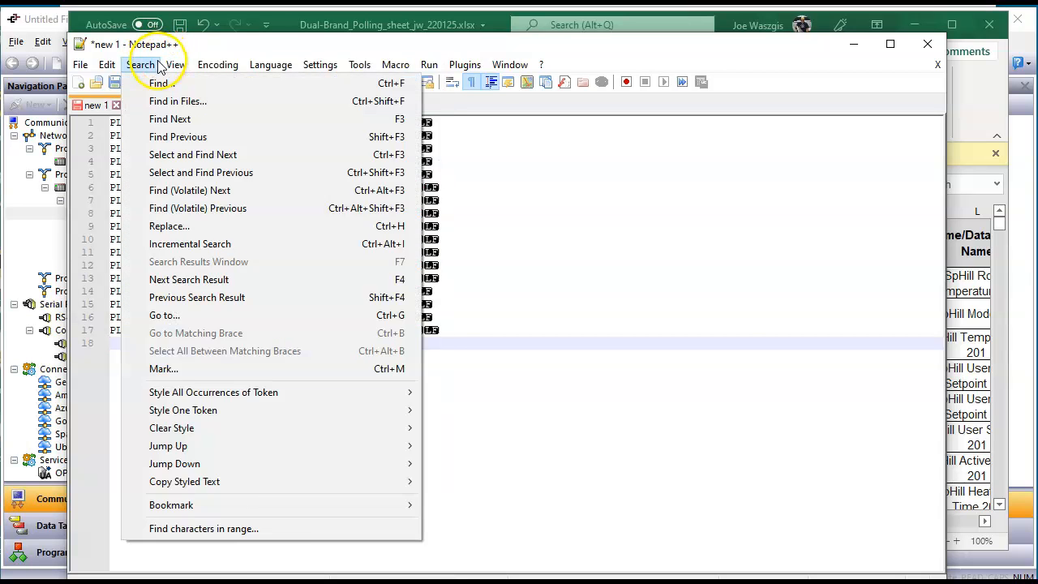
{"action": "mouse_move", "coordinate": [186, 170]}
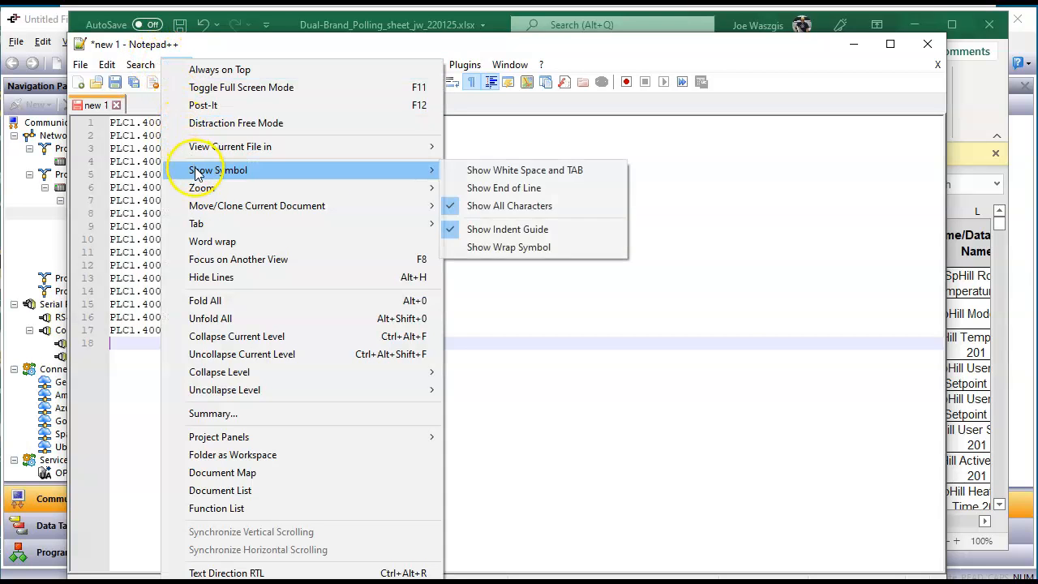
{"action": "left_click", "coordinate": [451, 203]}
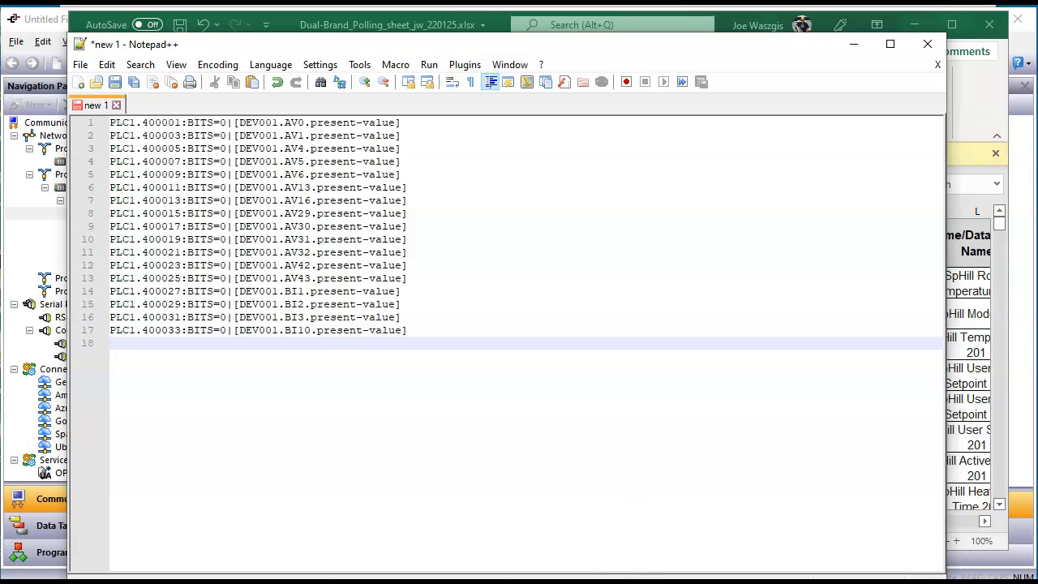
Switch back to Crimson 3.1 and create four new data tags
{"action": "key", "text": "alt+Tab"}
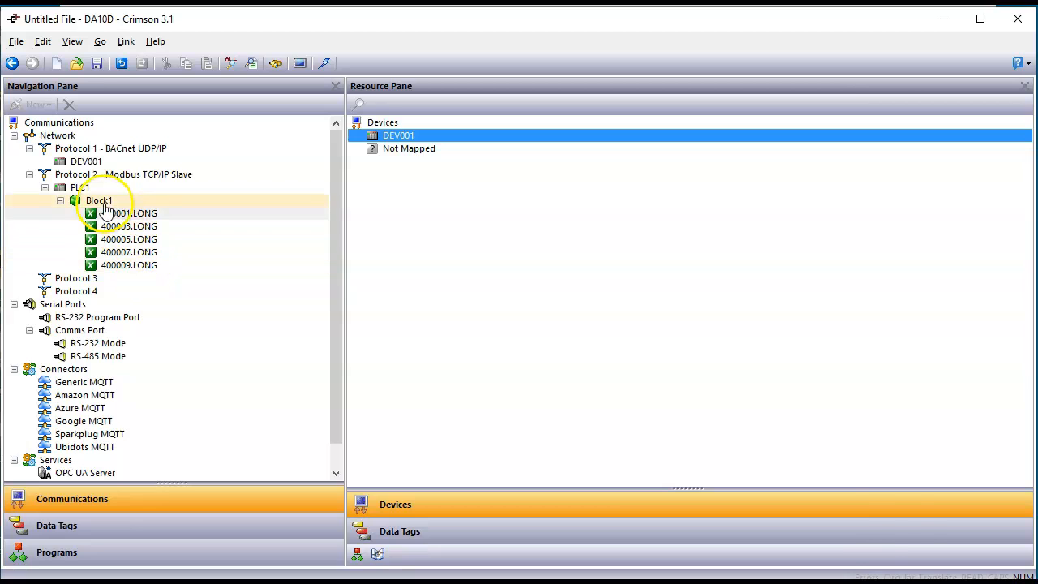
{"action": "left_click", "coordinate": [104, 205]}
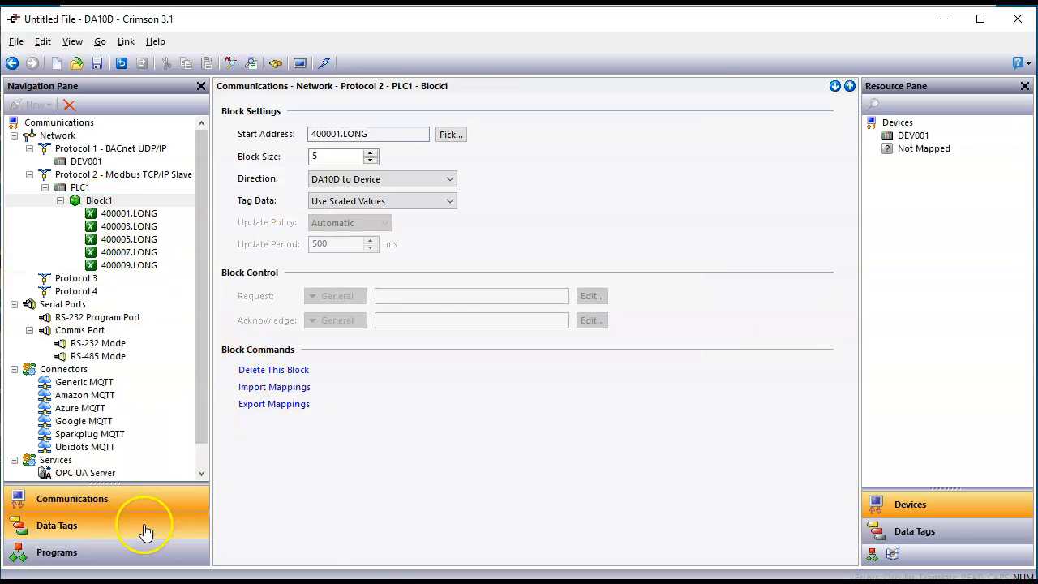
{"action": "left_click", "coordinate": [142, 531]}
{"action": "left_click", "coordinate": [19, 109]}
{"action": "left_click", "coordinate": [19, 109]}
{"action": "left_click", "coordinate": [19, 109]}
{"action": "left_click", "coordinate": [19, 109]}
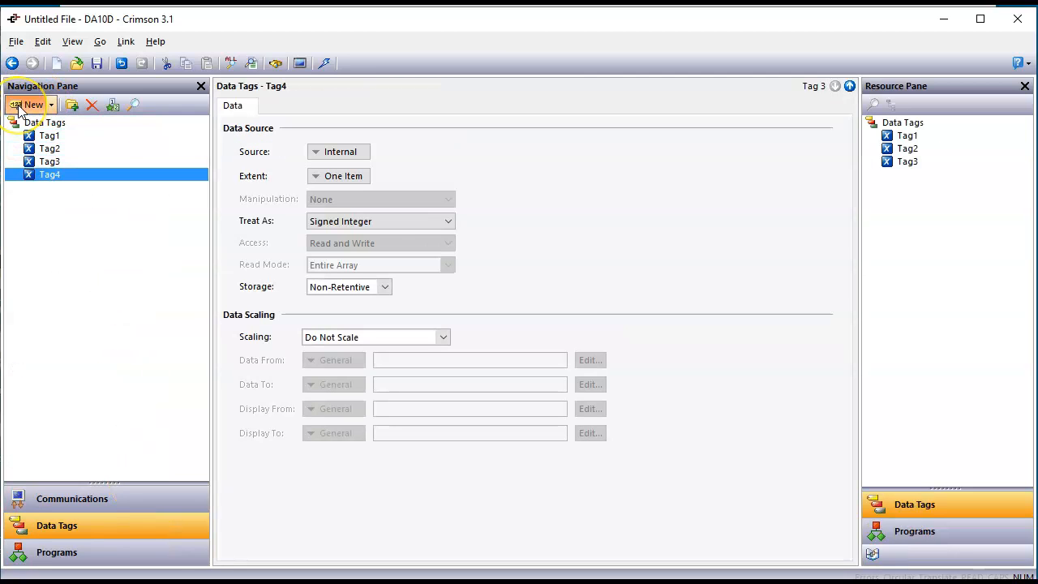
Set Tag1's source to DEV001 with the analog-input object, instance 1, present-value property
{"action": "left_click", "coordinate": [50, 138]}
{"action": "left_click", "coordinate": [333, 152]}
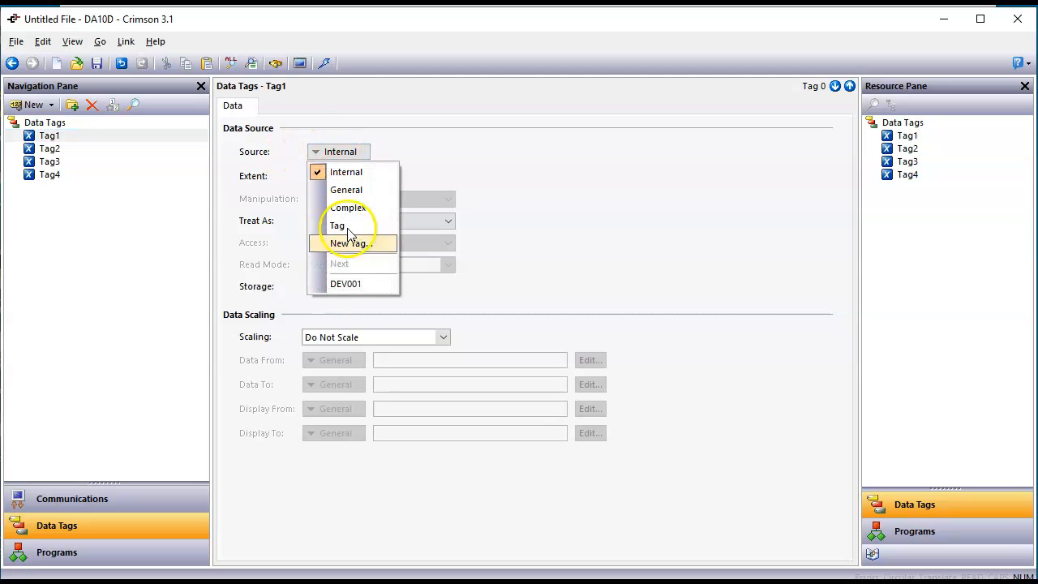
{"action": "left_click", "coordinate": [364, 289]}
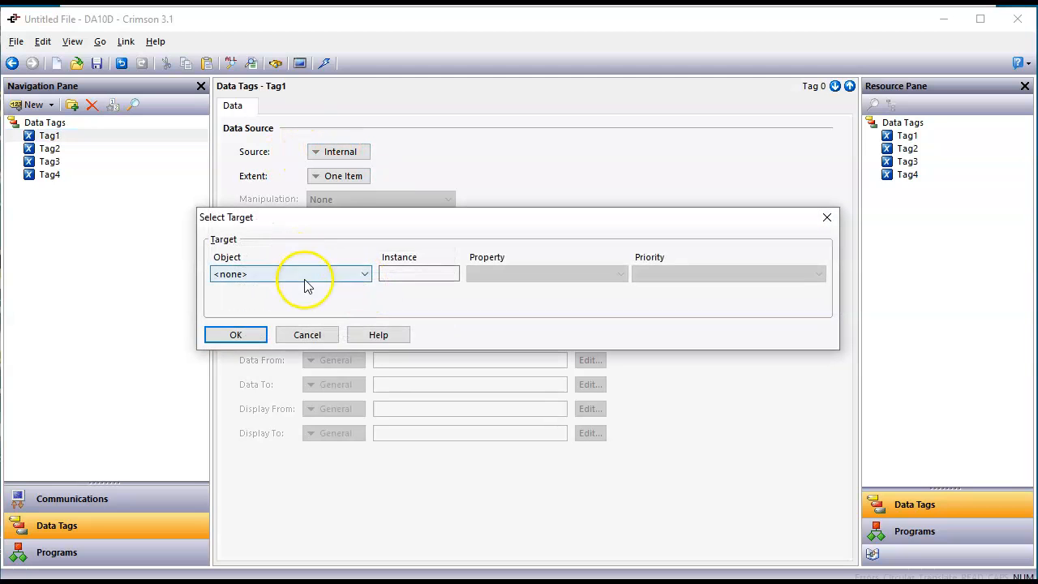
{"action": "left_click", "coordinate": [293, 279]}
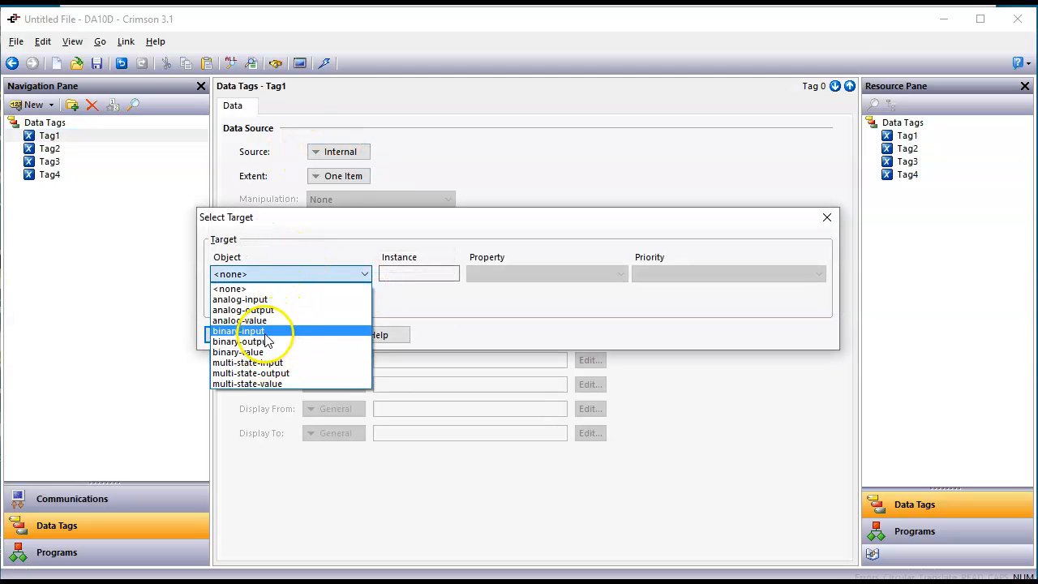
{"action": "left_click", "coordinate": [262, 302]}
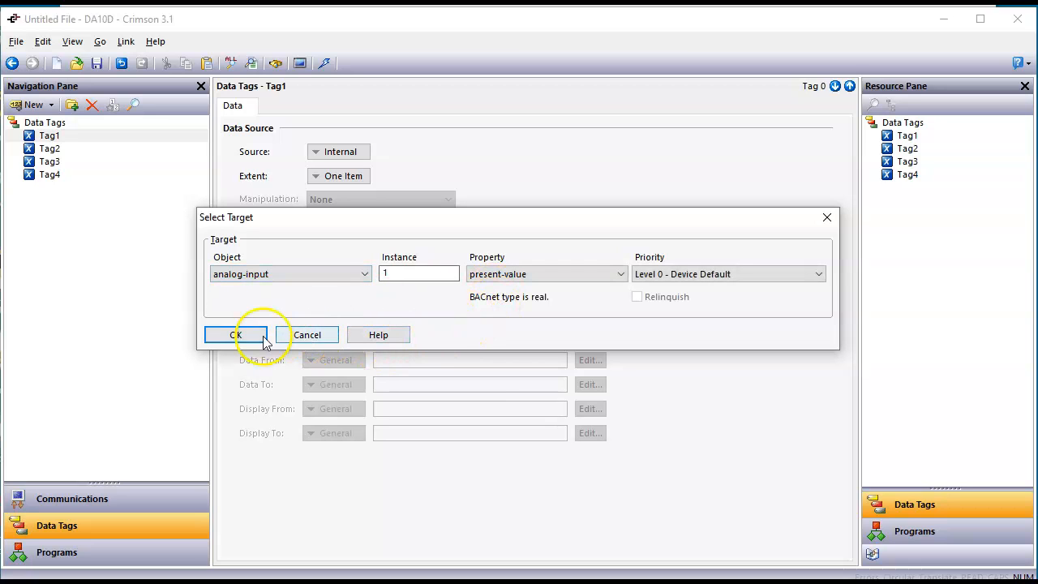
{"action": "left_click", "coordinate": [237, 336]}
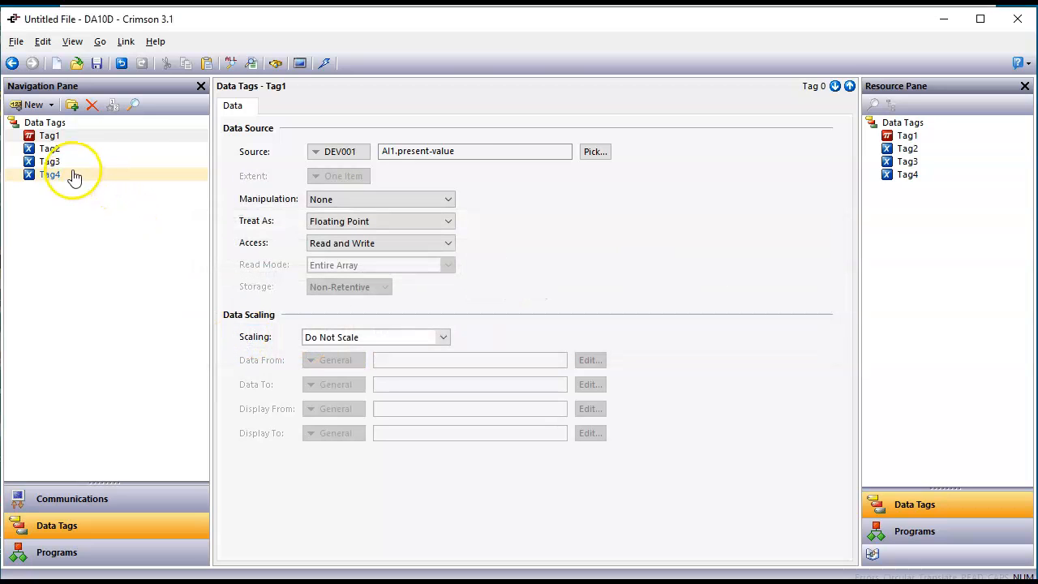
{"action": "left_click", "coordinate": [594, 152]}
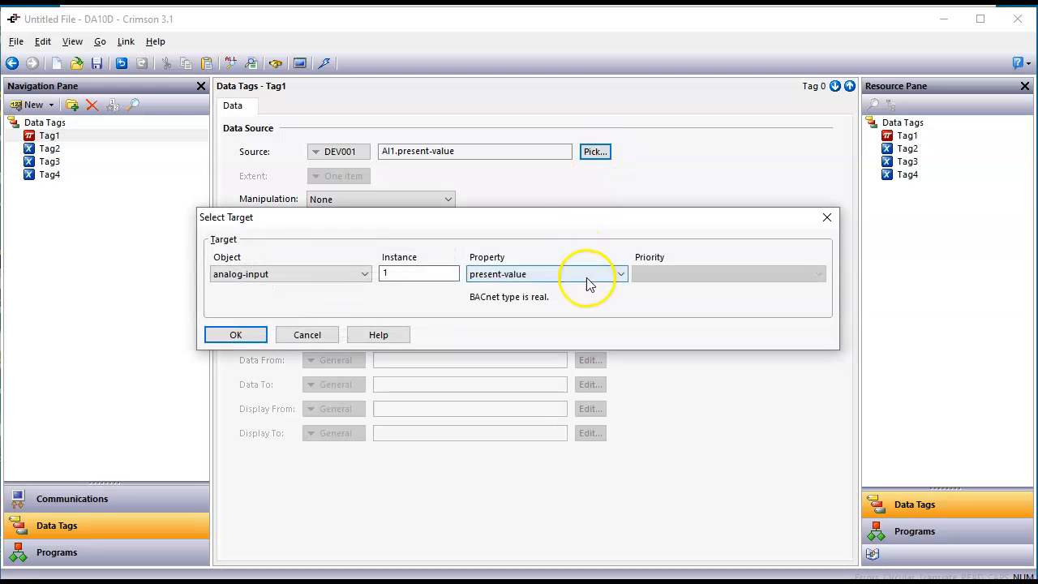
{"action": "left_click", "coordinate": [233, 333]}
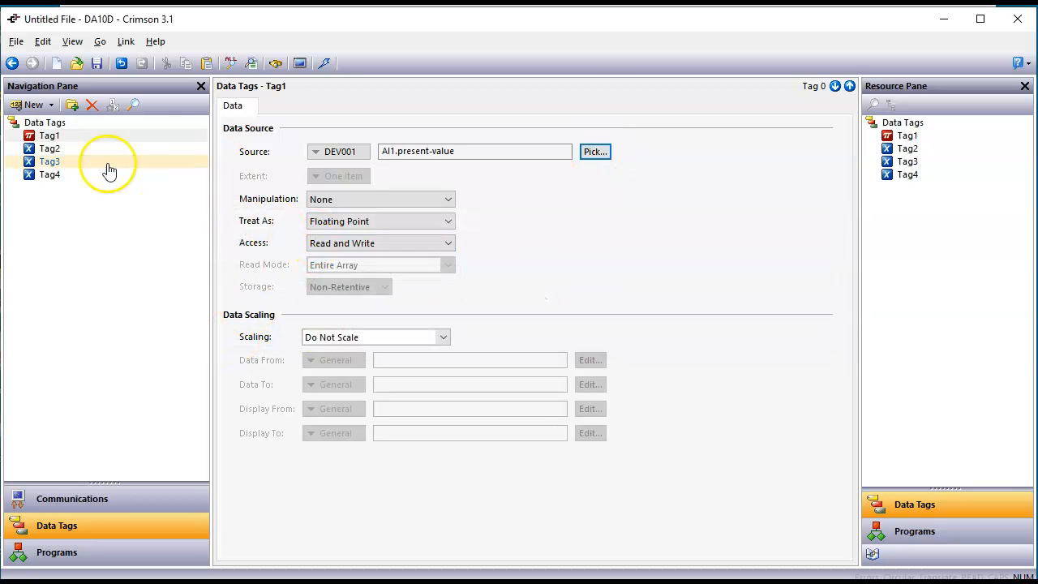
Set Tag2's source to DEV001 with the analog-input object, instance 2, present-value property
{"action": "left_click", "coordinate": [71, 152]}
{"action": "left_click", "coordinate": [336, 154]}
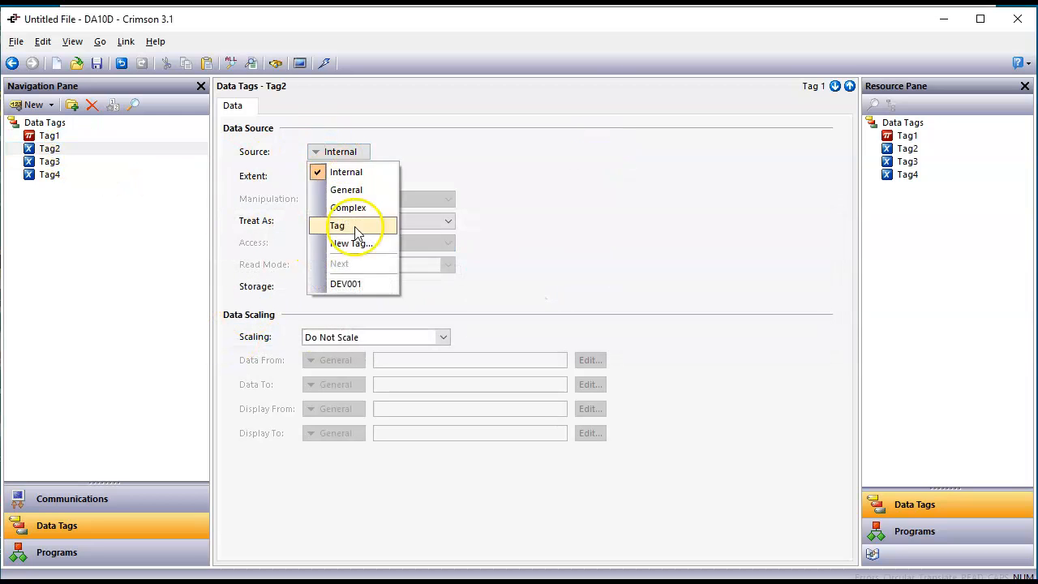
{"action": "left_click", "coordinate": [362, 286]}
{"action": "left_click", "coordinate": [357, 273]}
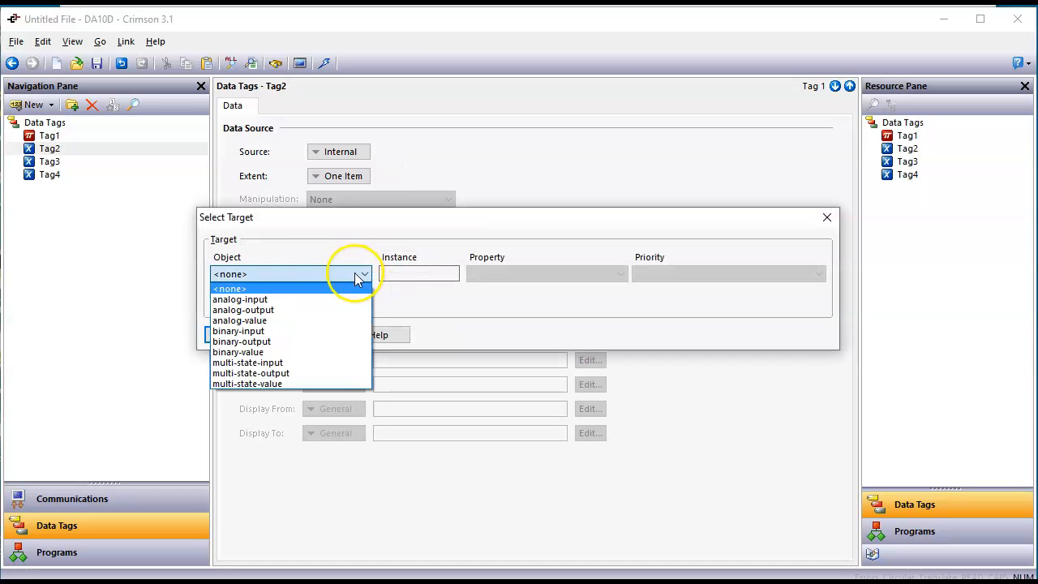
{"action": "left_click", "coordinate": [307, 300]}
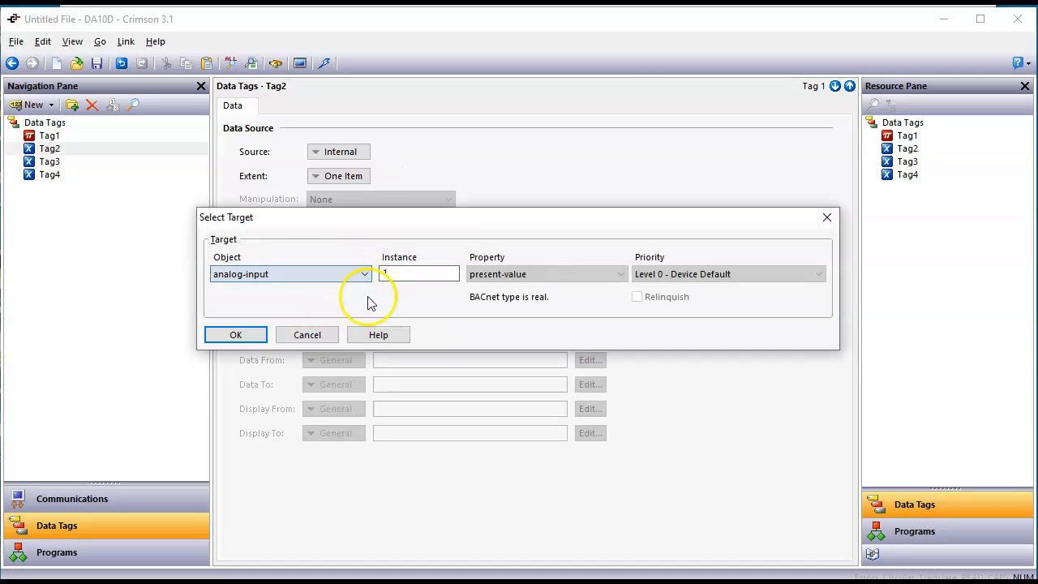
{"action": "left_click_drag", "start_coordinate": [439, 273], "coordinate": [211, 217]}
{"action": "type", "text": "2"}
{"action": "key", "text": "Return"}
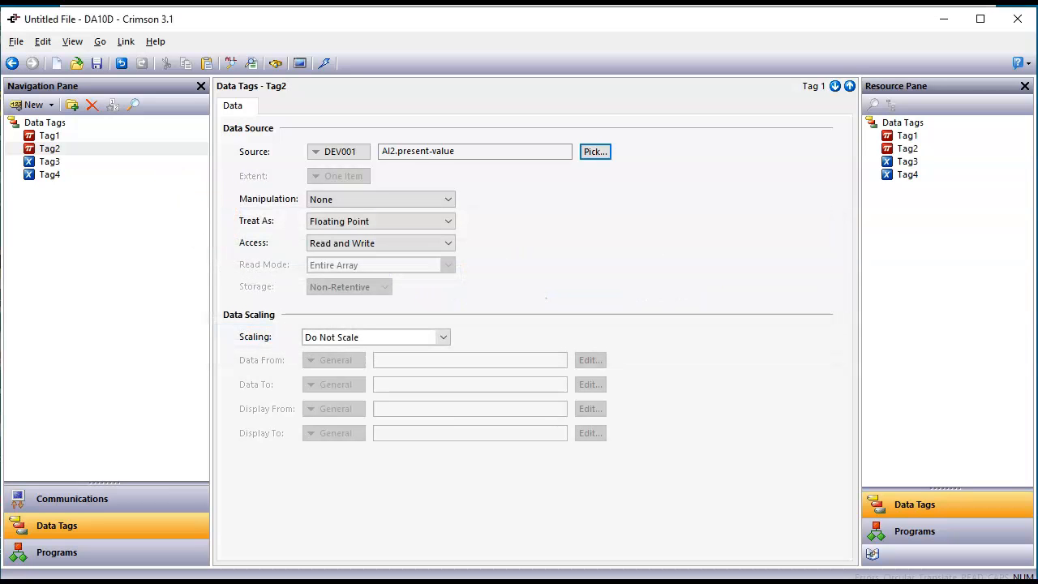
Set Tag3's source to DEV001 with the analog-input object, instance 3, present-value property
{"action": "left_click", "coordinate": [50, 162]}
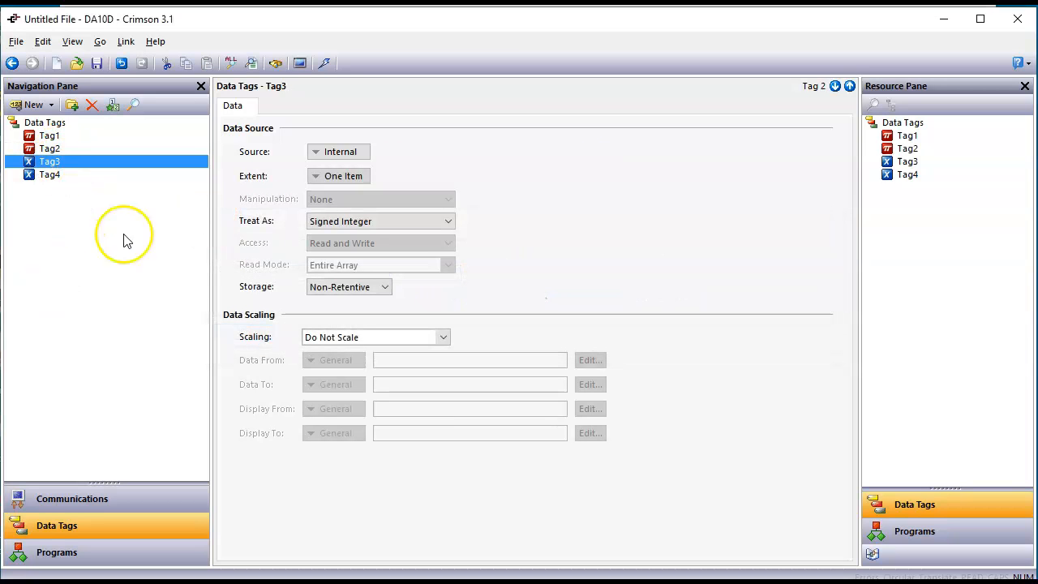
{"action": "left_click", "coordinate": [341, 152]}
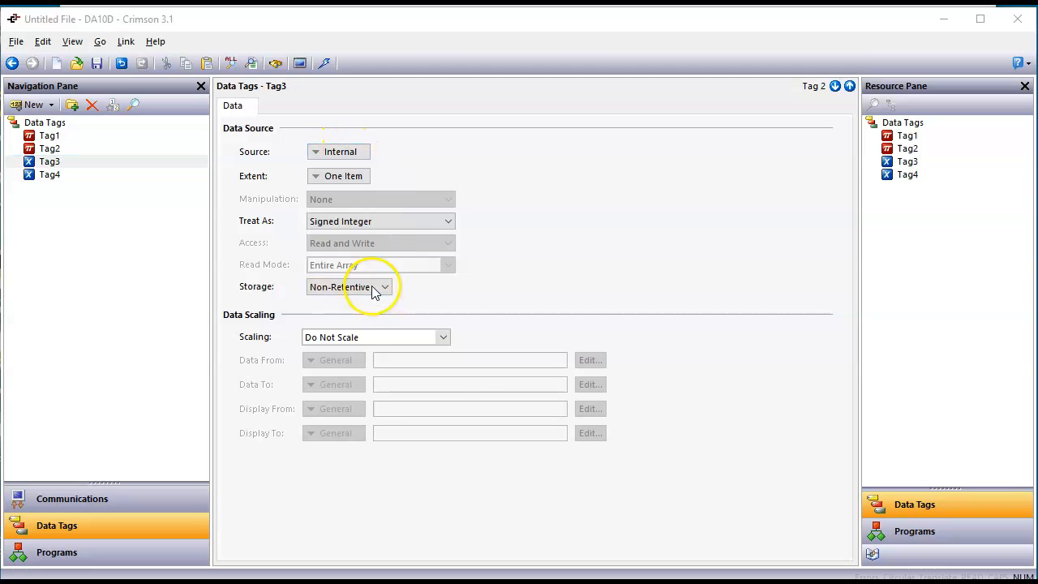
{"action": "left_click", "coordinate": [376, 287]}
{"action": "left_click", "coordinate": [343, 276]}
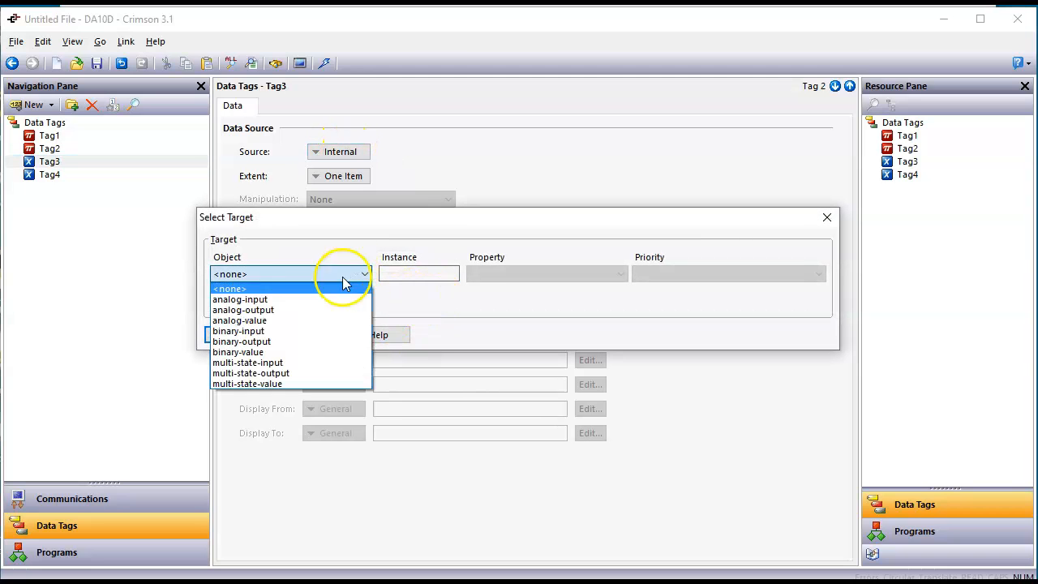
{"action": "left_click", "coordinate": [301, 299]}
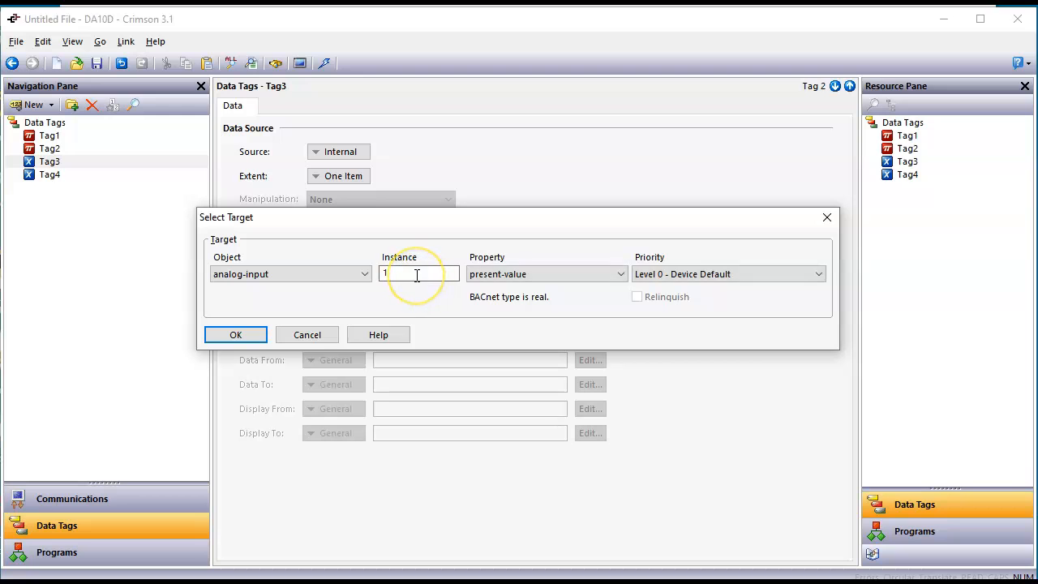
{"action": "type", "text": "1"}
{"action": "key", "text": "Return"}
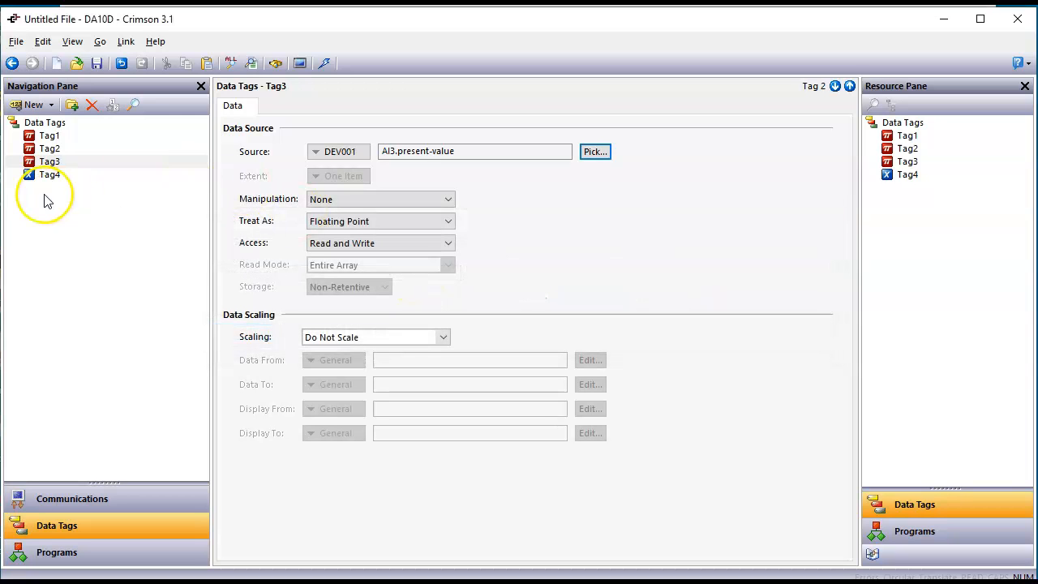
Set Tag4's source to DEV001 with the analog-input object, instance 4, present-value property
{"action": "left_click", "coordinate": [38, 178]}
{"action": "left_click", "coordinate": [337, 151]}
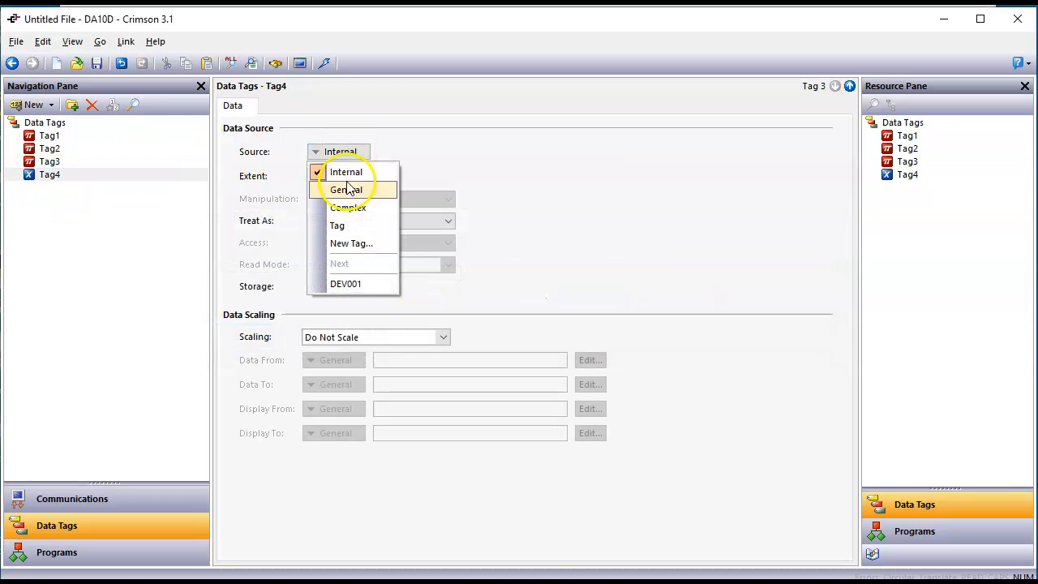
{"action": "left_click", "coordinate": [351, 286]}
{"action": "left_click", "coordinate": [305, 275]}
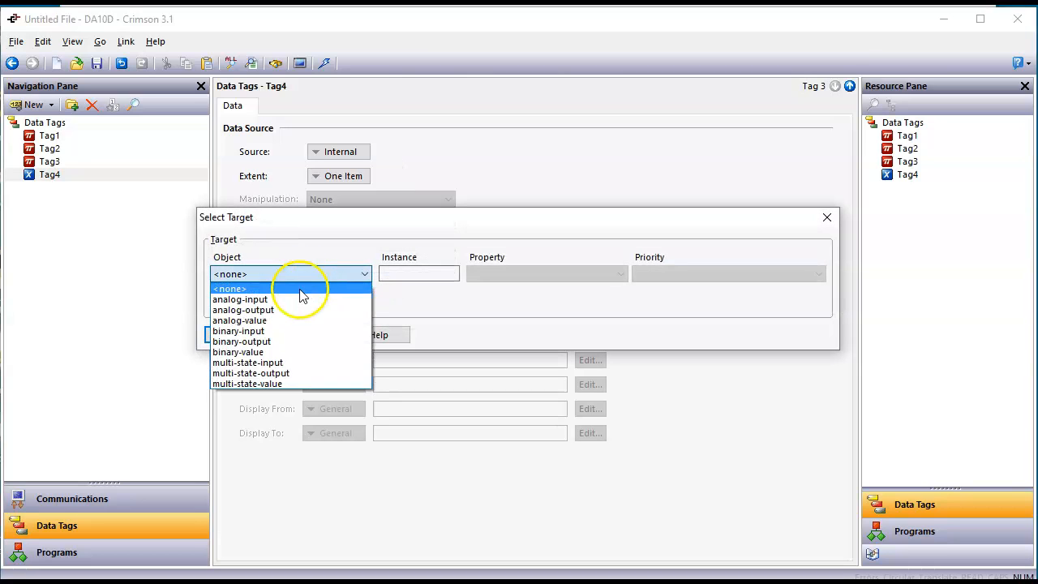
{"action": "left_click", "coordinate": [287, 300]}
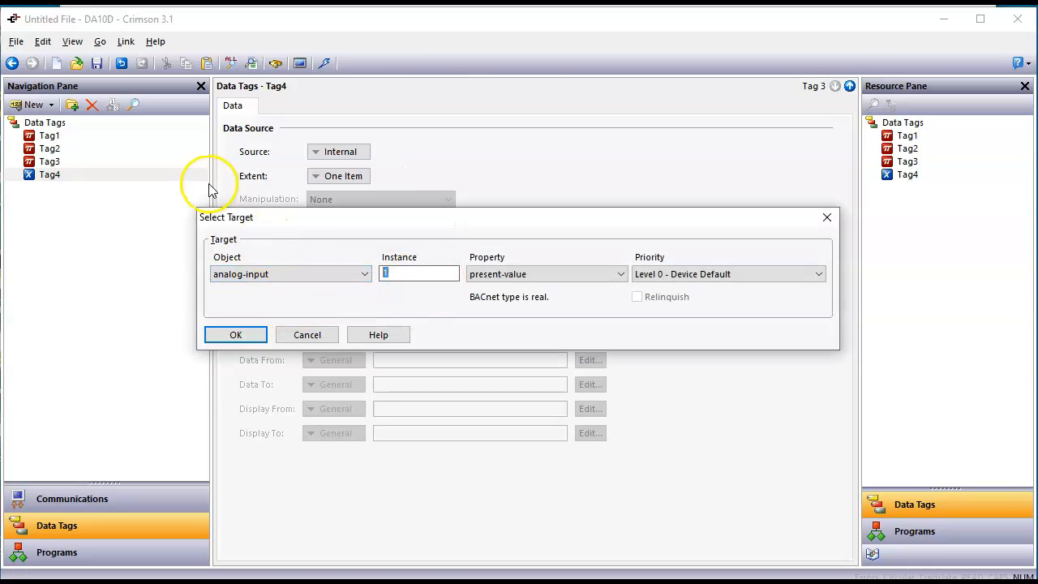
{"action": "key", "text": "Return"}
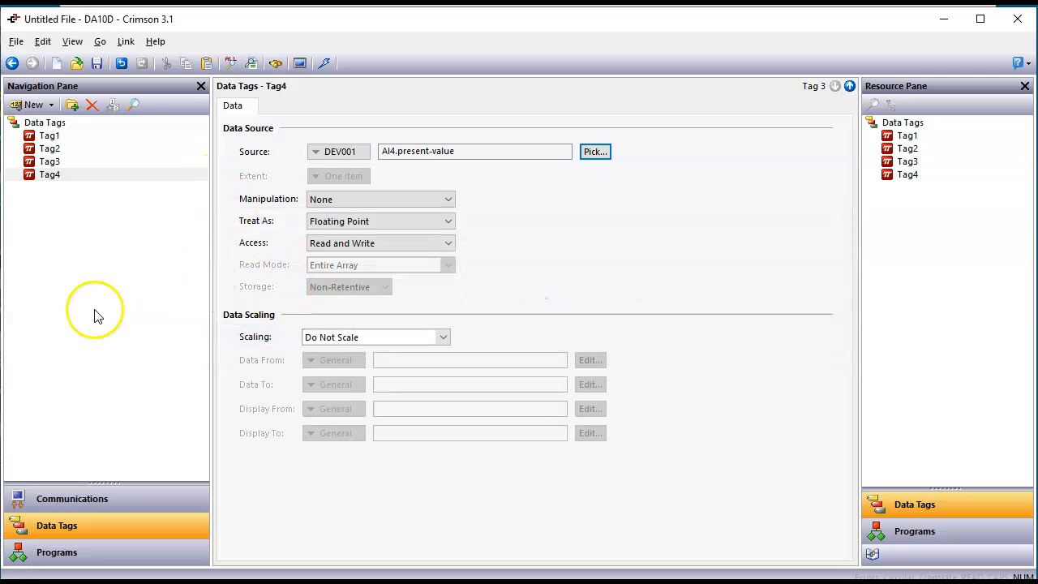
Change the data type of Block1's start address under PLC1 to Word as Real and set its block size to 4
{"action": "left_click", "coordinate": [61, 508]}
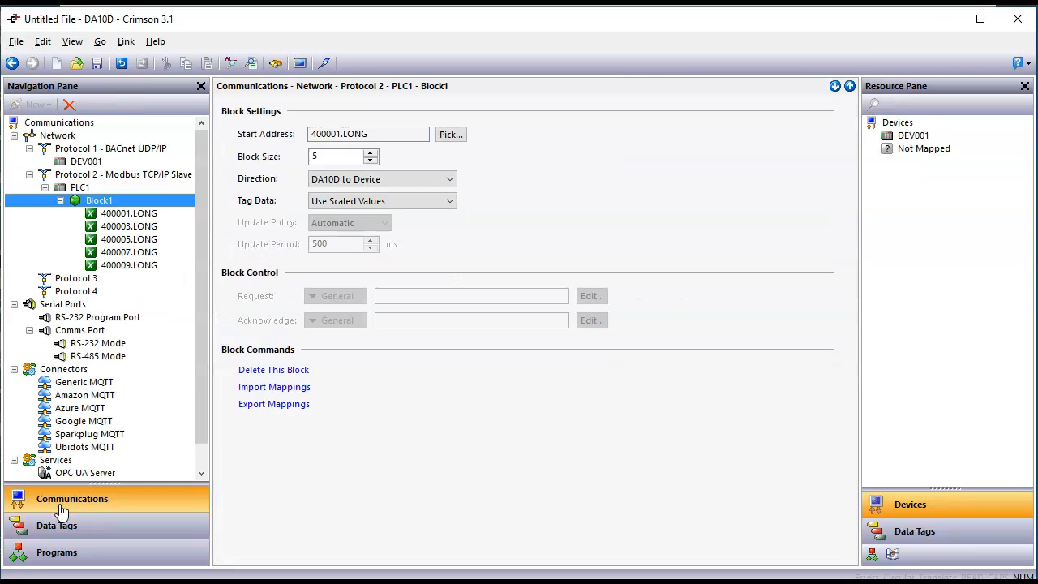
{"action": "left_click_drag", "start_coordinate": [209, 290], "coordinate": [261, 292]}
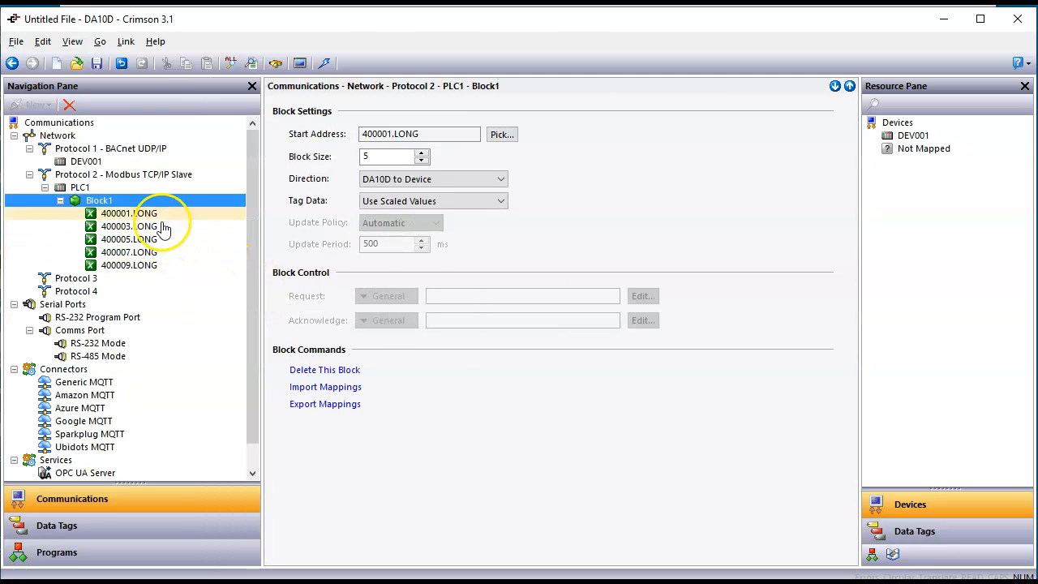
{"action": "left_click", "coordinate": [501, 135]}
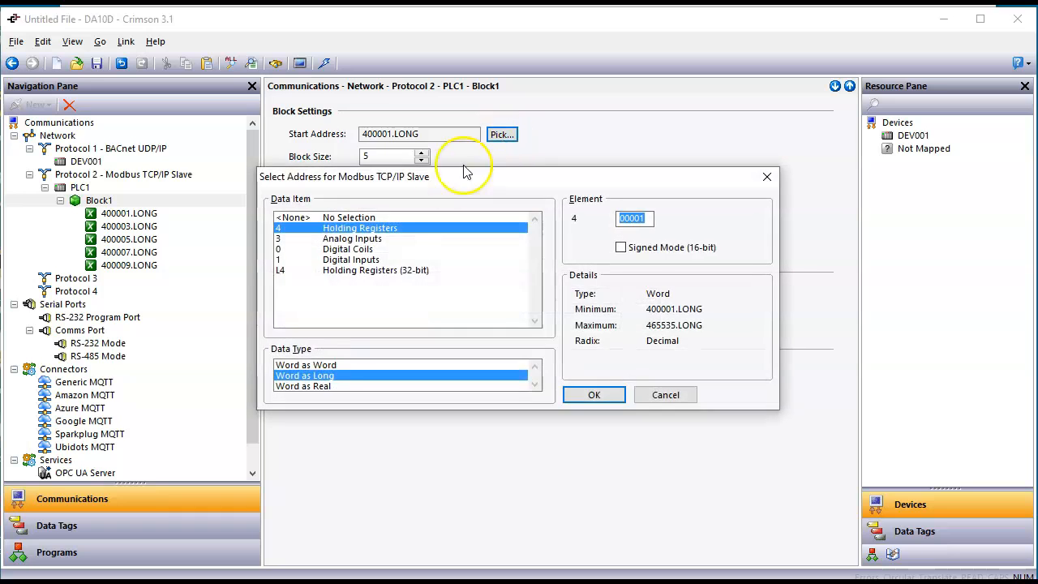
{"action": "left_click", "coordinate": [324, 387]}
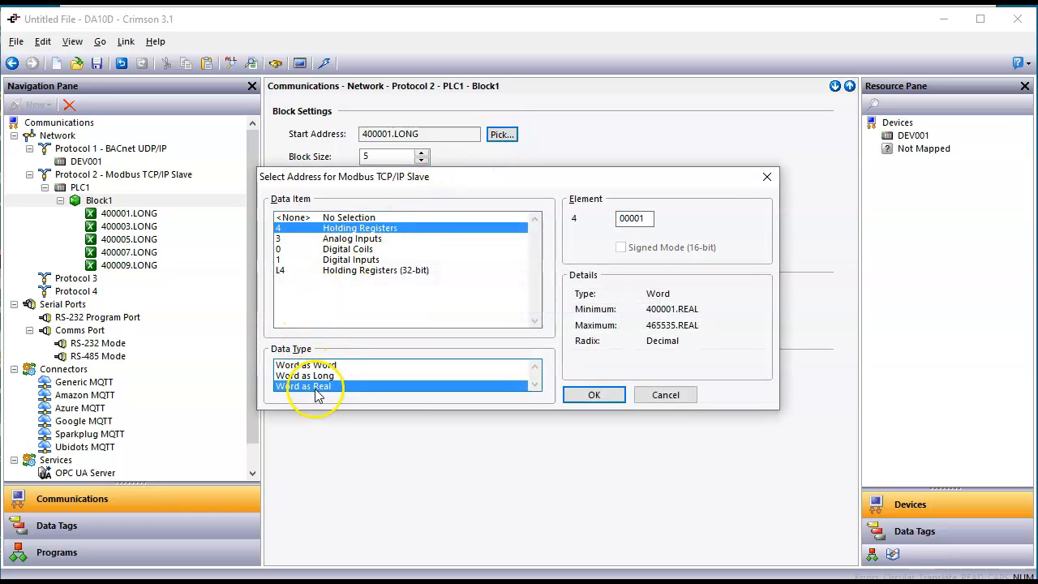
{"action": "left_click", "coordinate": [593, 395]}
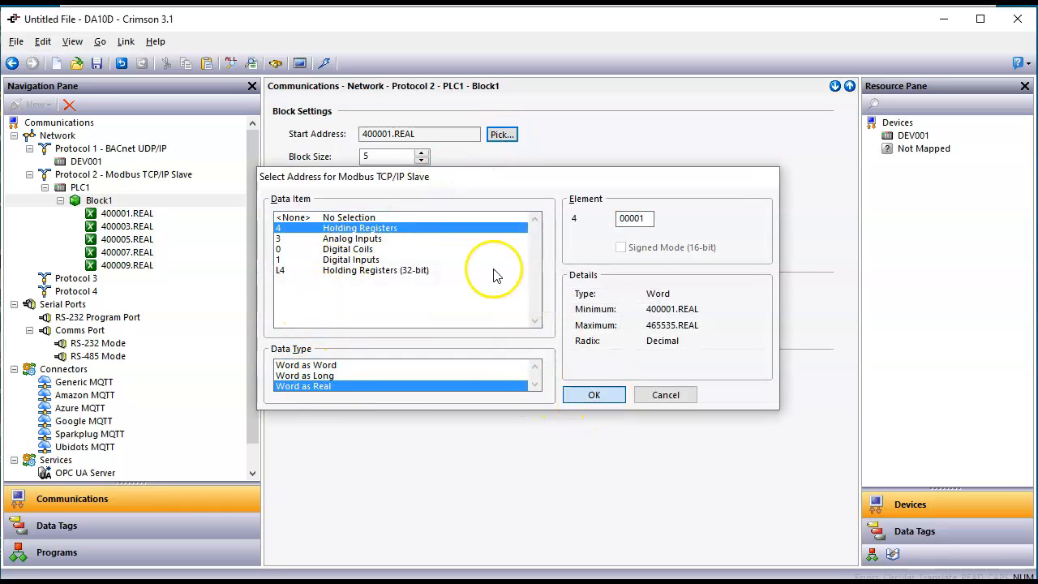
{"action": "double_click", "coordinate": [378, 159]}
{"action": "key", "text": "Down"}
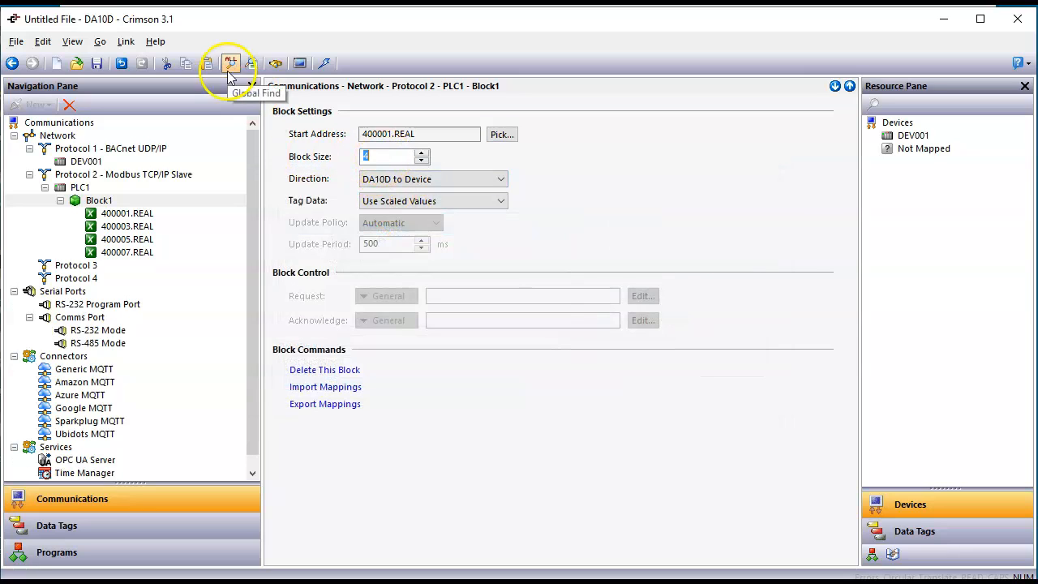
Map Tag1, Tag2, Tag3 and Tag4 to Block1's registers 400001.REAL, 400003.REAL, 400005.REAL and 400007.REAL respectively
{"action": "left_click", "coordinate": [127, 215]}
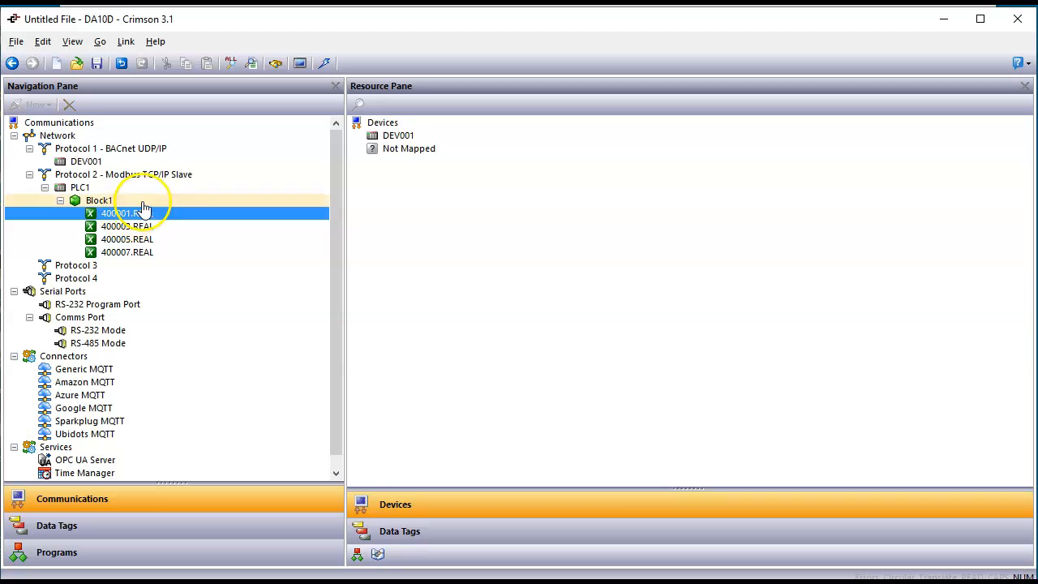
{"action": "left_click", "coordinate": [416, 535]}
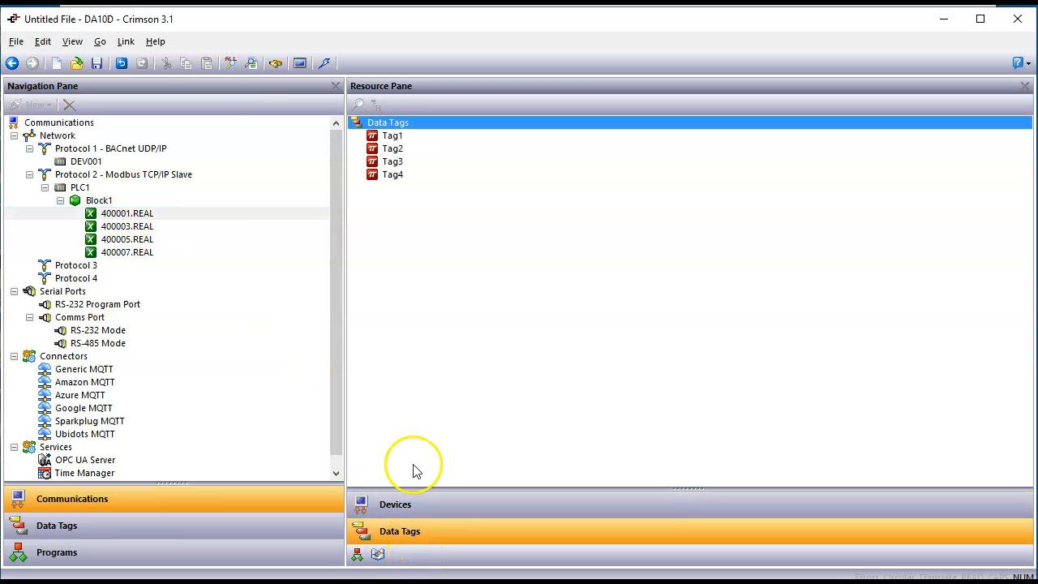
{"action": "double_click", "coordinate": [394, 136]}
{"action": "double_click", "coordinate": [393, 149]}
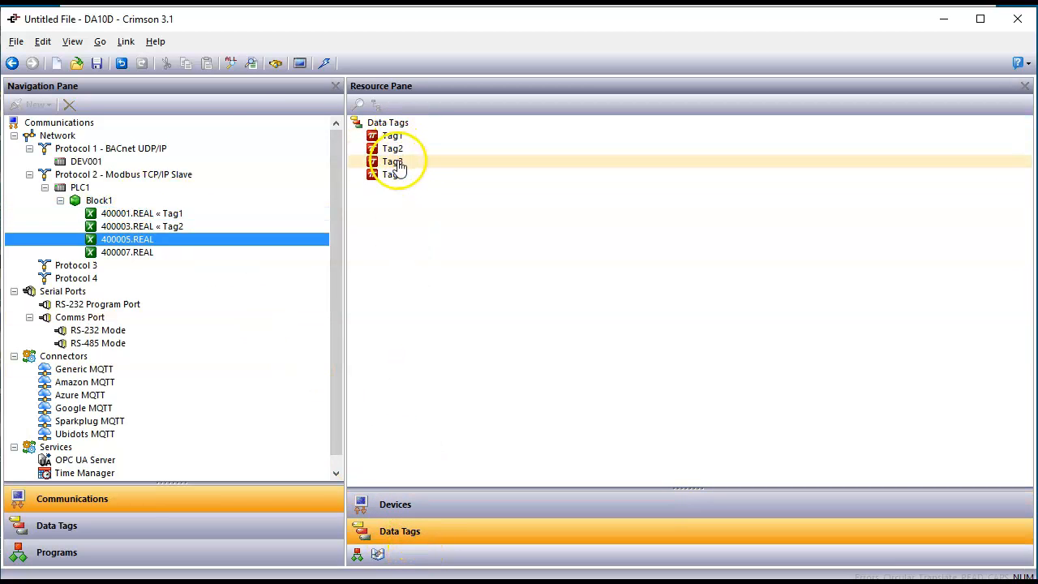
{"action": "double_click", "coordinate": [395, 163]}
{"action": "double_click", "coordinate": [395, 175]}
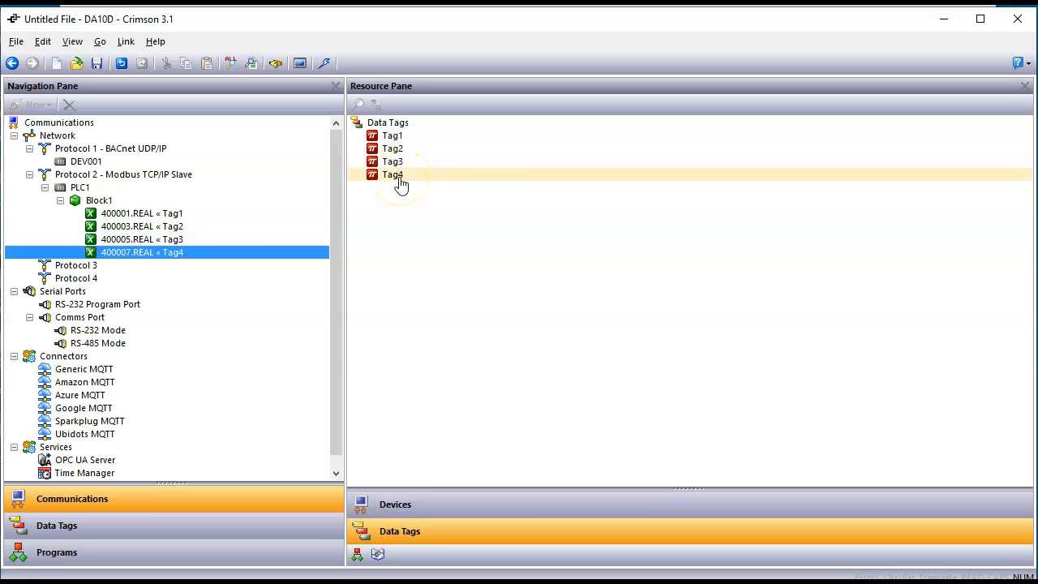
Export Block1's mappings to a Unicode text file named Tags_001 in the BacNET_Hotel folder
{"action": "left_click", "coordinate": [101, 201]}
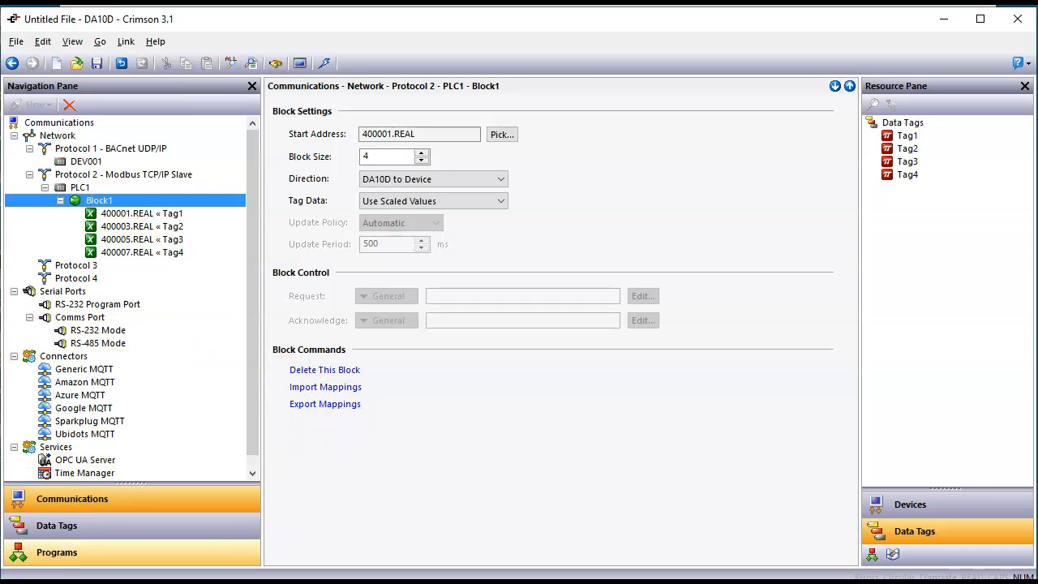
{"action": "left_click", "coordinate": [336, 408]}
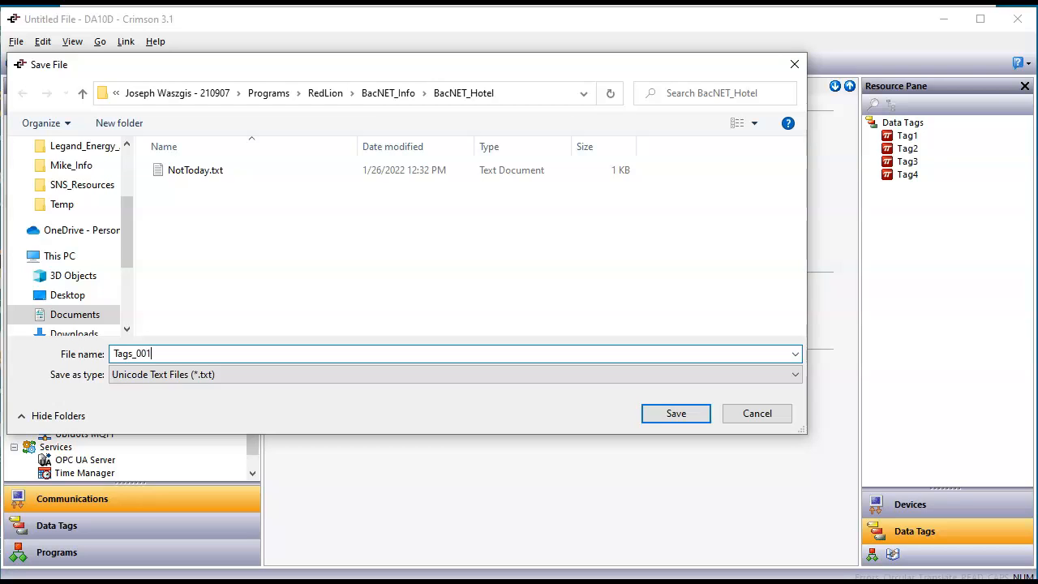
{"action": "left_click", "coordinate": [675, 413]}
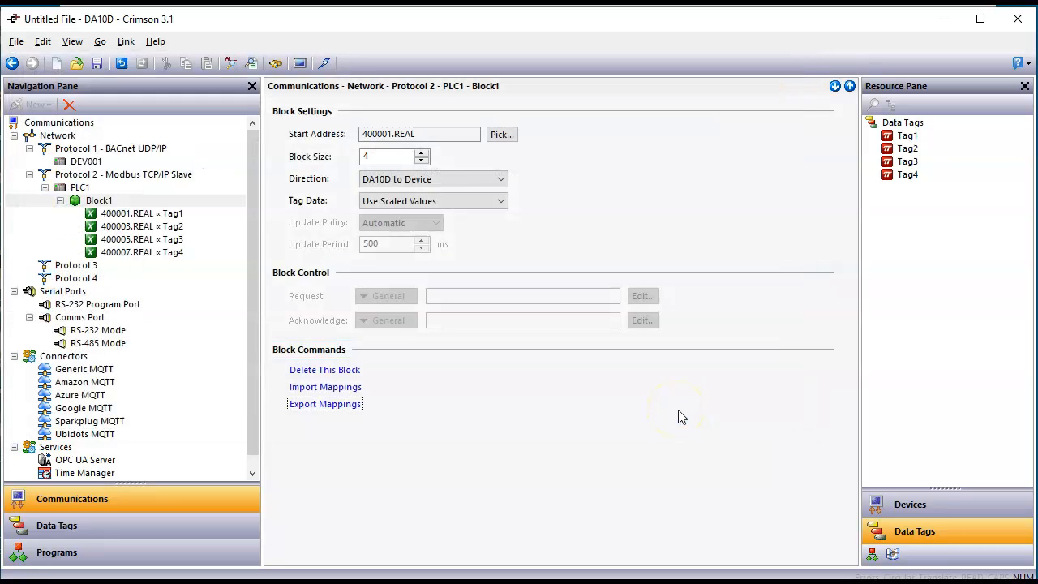
Switch to File Explorer's BacNET_Hotel folder and open Tags_001.txt to examine the exported mapping format
{"action": "left_click", "coordinate": [763, 583]}
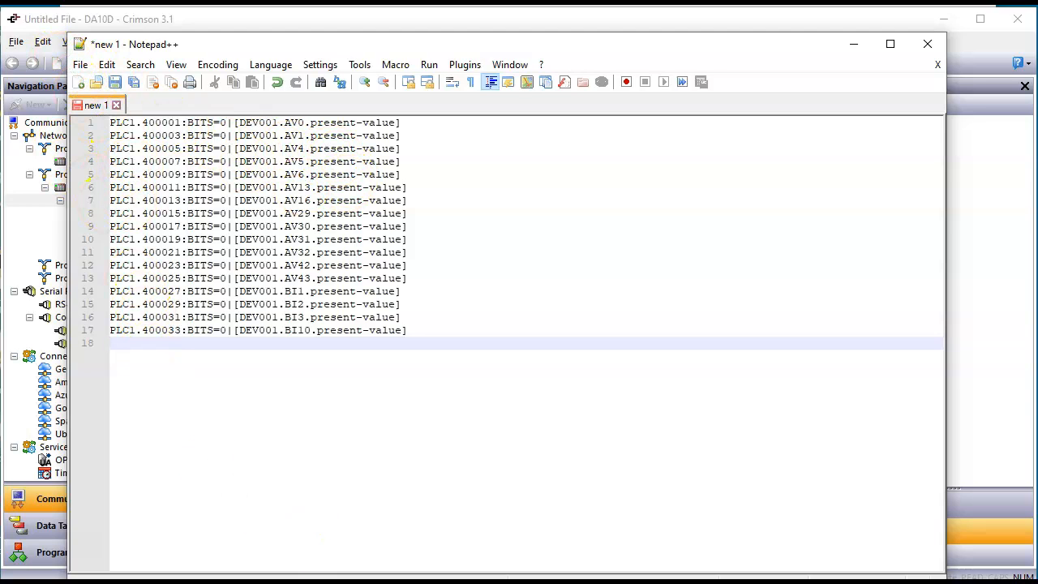
{"action": "left_click", "coordinate": [433, 582]}
{"action": "left_click", "coordinate": [462, 554]}
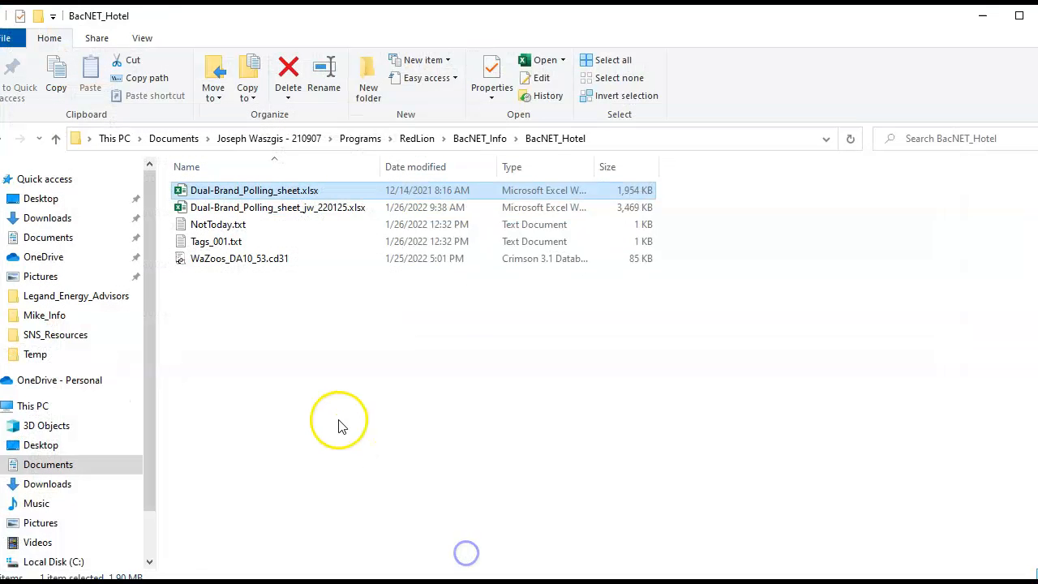
{"action": "left_click", "coordinate": [208, 241]}
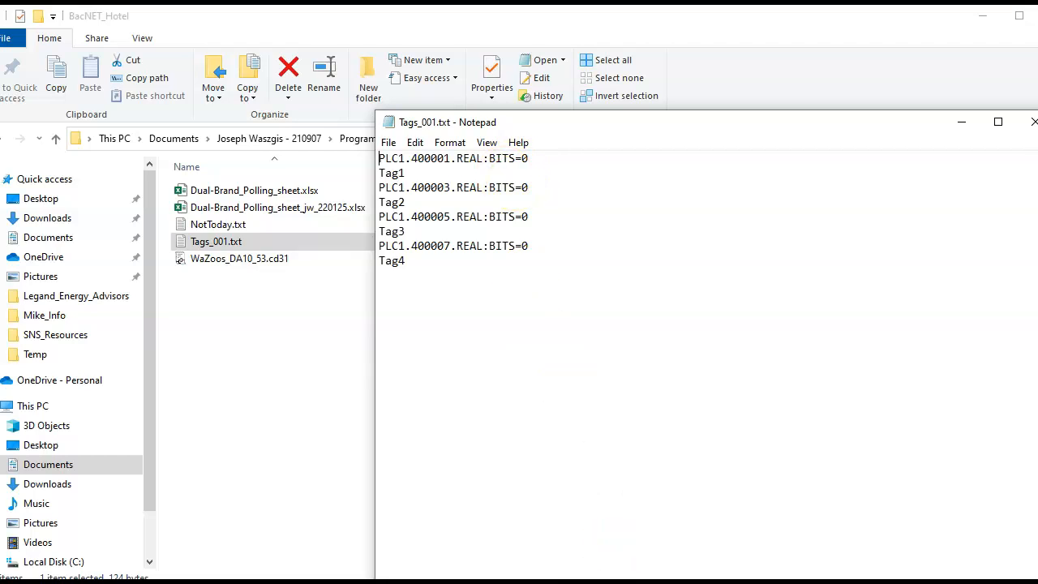
Switch to Notepad++ and show all characters in the unsaved DEV001 mapping list
{"action": "key", "text": "alt+Tab"}
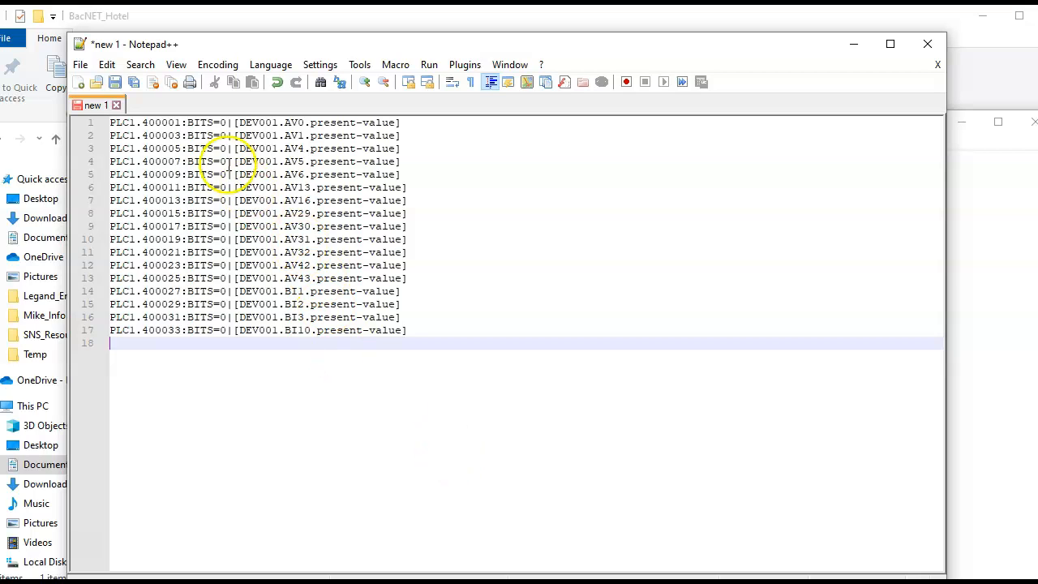
{"action": "left_click", "coordinate": [148, 71]}
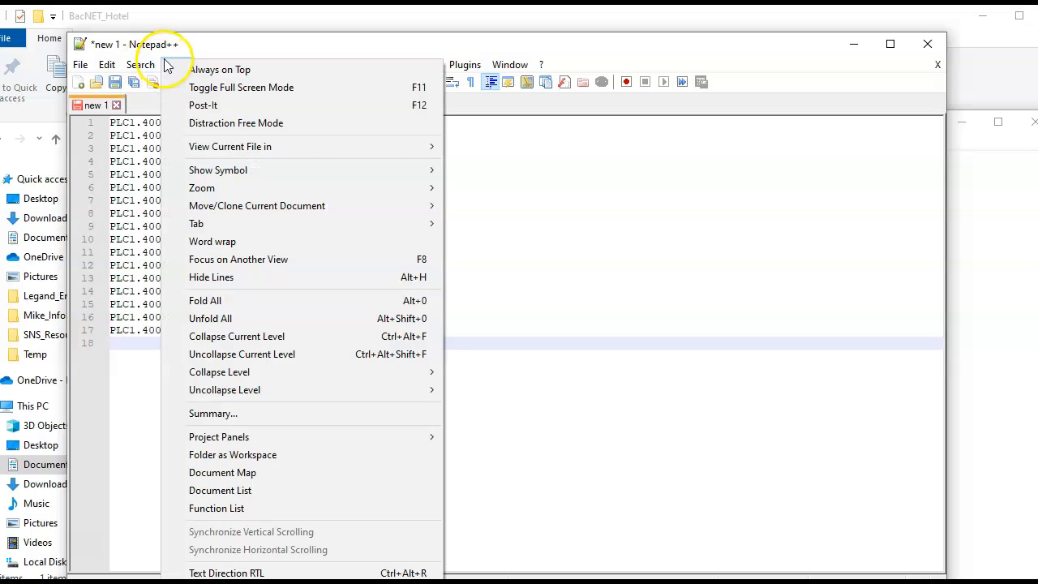
{"action": "mouse_move", "coordinate": [174, 65]}
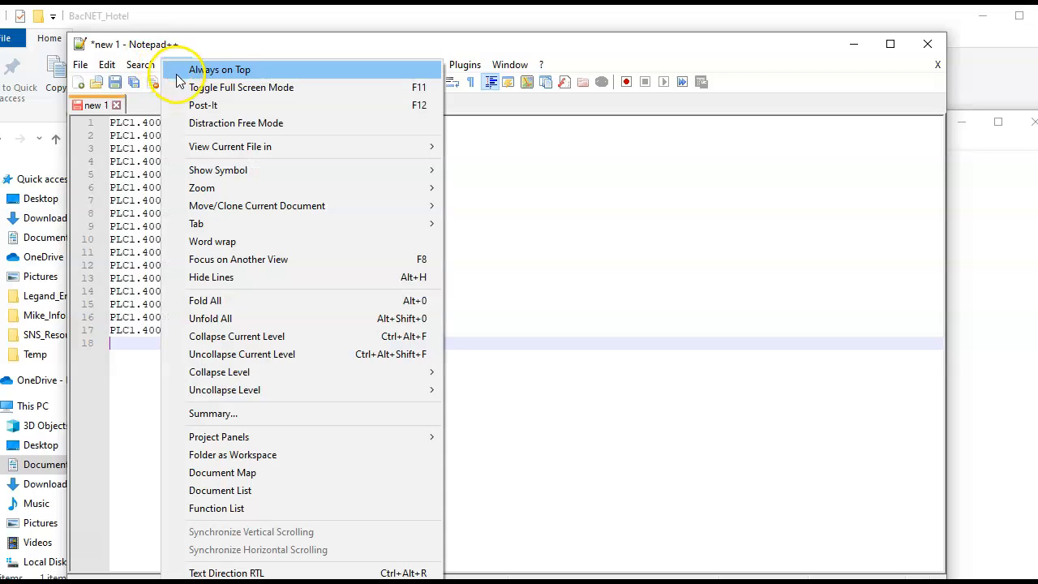
{"action": "mouse_move", "coordinate": [221, 175]}
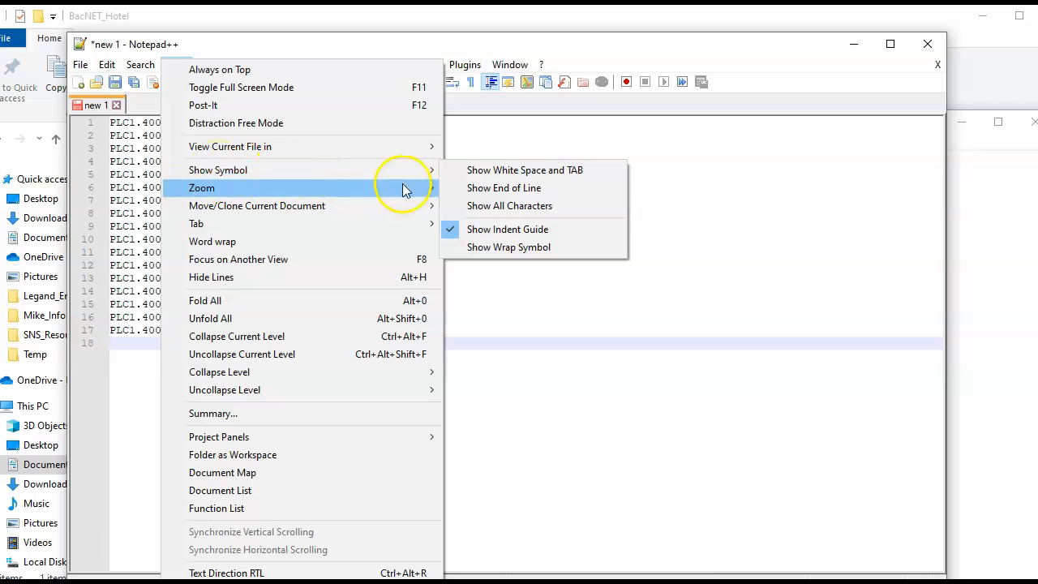
{"action": "left_click", "coordinate": [495, 213]}
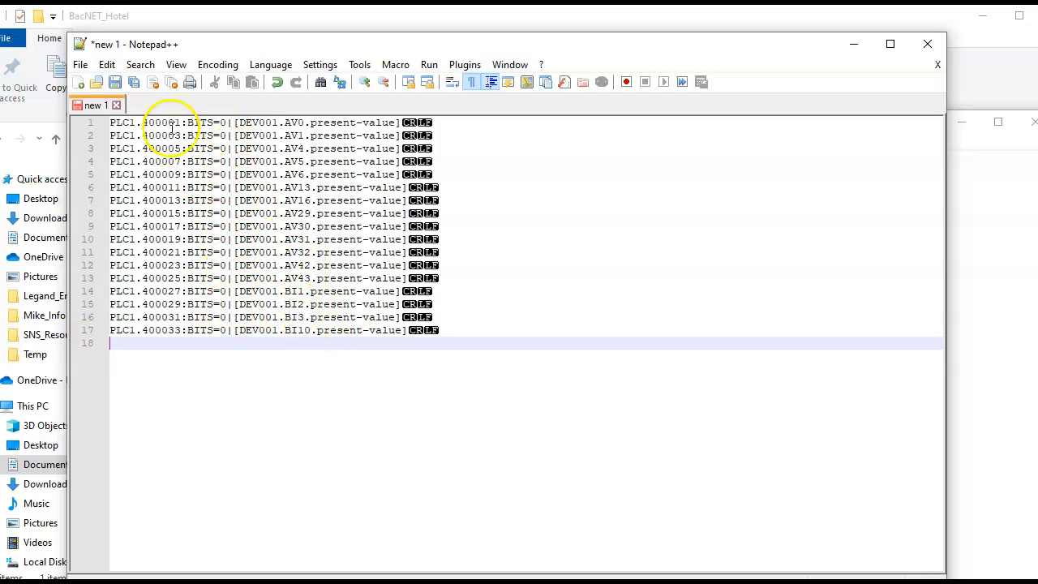
Replace every | with \r\n in all opened documents using the Extended search mode, and close the Replace dialog
{"action": "left_click", "coordinate": [141, 67]}
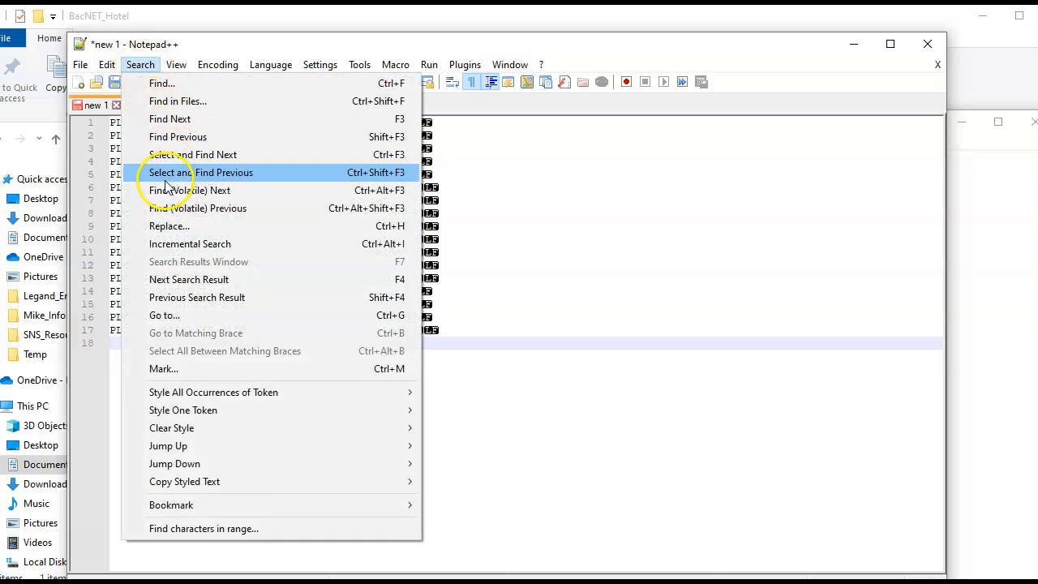
{"action": "left_click", "coordinate": [182, 234]}
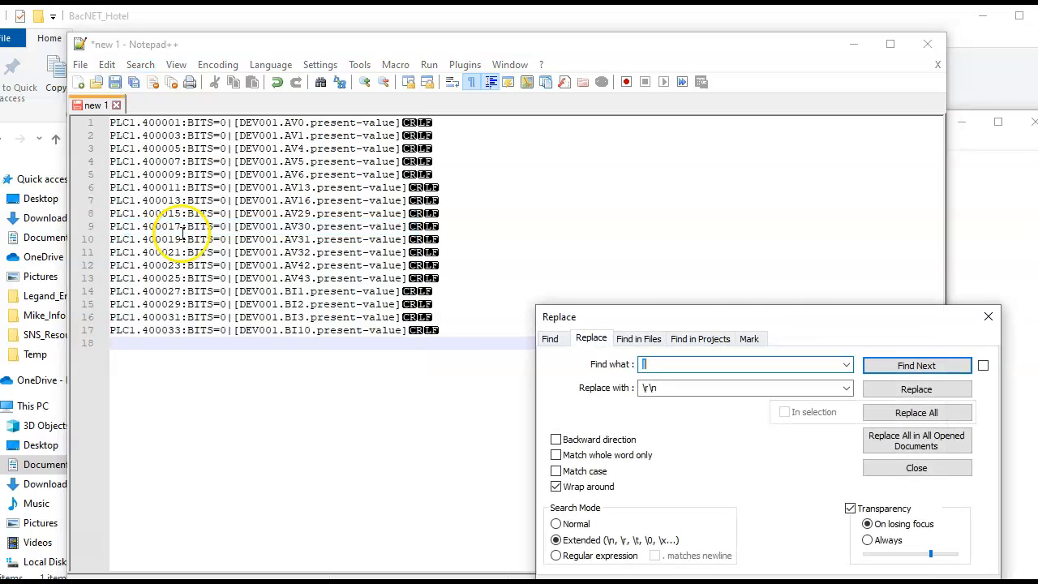
{"action": "left_click_drag", "start_coordinate": [785, 319], "coordinate": [627, 198]}
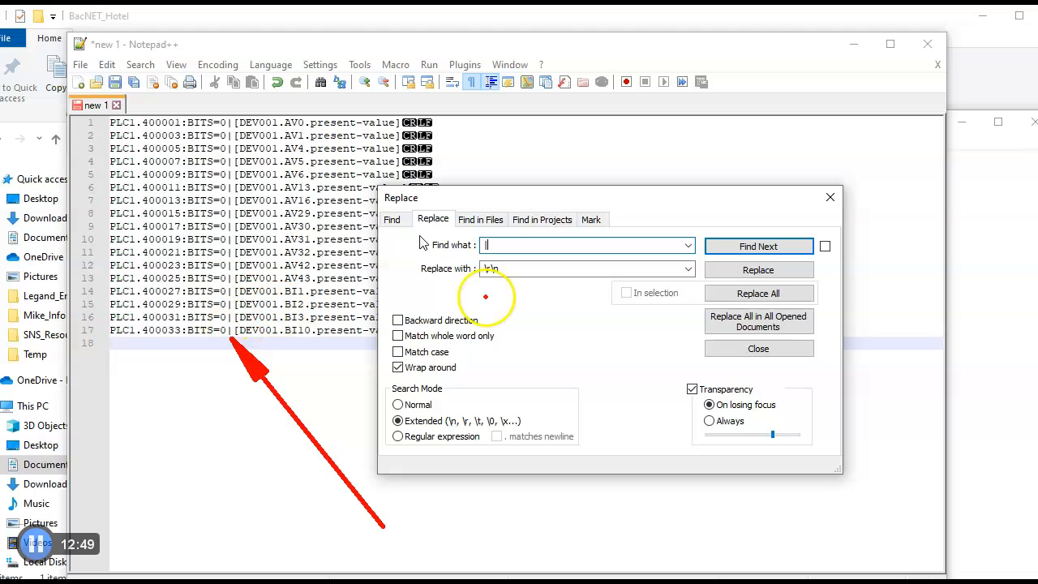
{"action": "mouse_move", "coordinate": [483, 286]}
{"action": "left_mouse_down"}
{"action": "mouse_move", "coordinate": [513, 261]}
{"action": "mouse_move", "coordinate": [459, 268]}
{"action": "mouse_move", "coordinate": [473, 280]}
{"action": "left_mouse_up"}
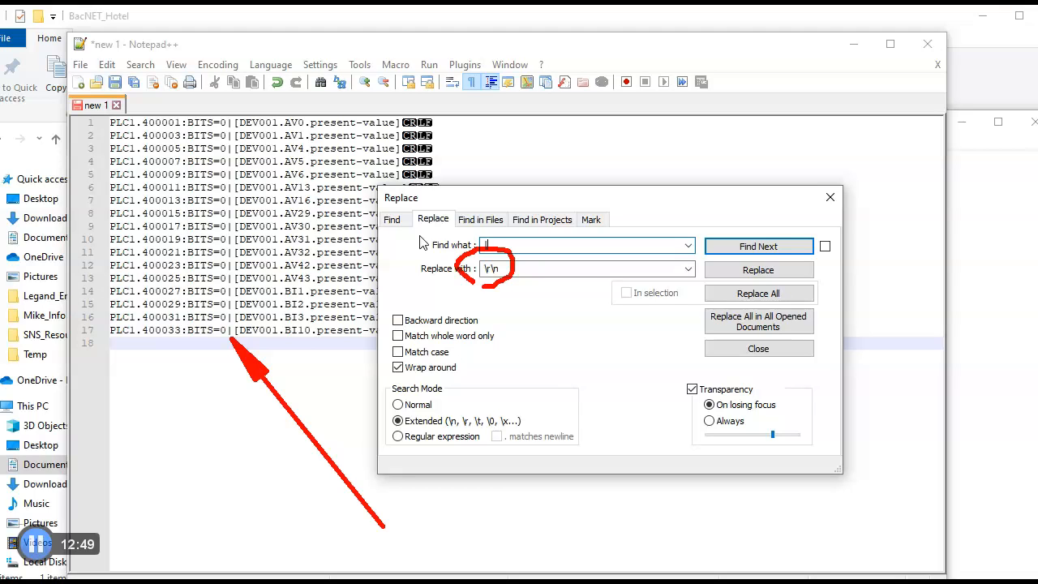
{"action": "mouse_move", "coordinate": [109, 443]}
{"action": "left_mouse_down"}
{"action": "mouse_move", "coordinate": [387, 414]}
{"action": "mouse_move", "coordinate": [427, 442]}
{"action": "mouse_move", "coordinate": [535, 426]}
{"action": "mouse_move", "coordinate": [372, 409]}
{"action": "mouse_move", "coordinate": [395, 443]}
{"action": "left_mouse_up"}
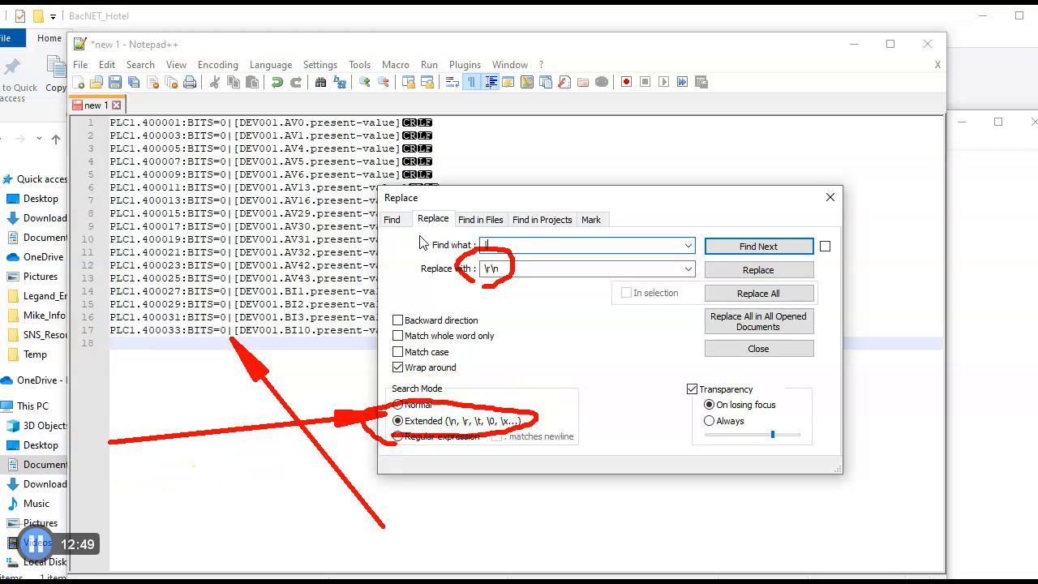
{"action": "left_click_drag", "start_coordinate": [604, 355], "coordinate": [730, 324]}
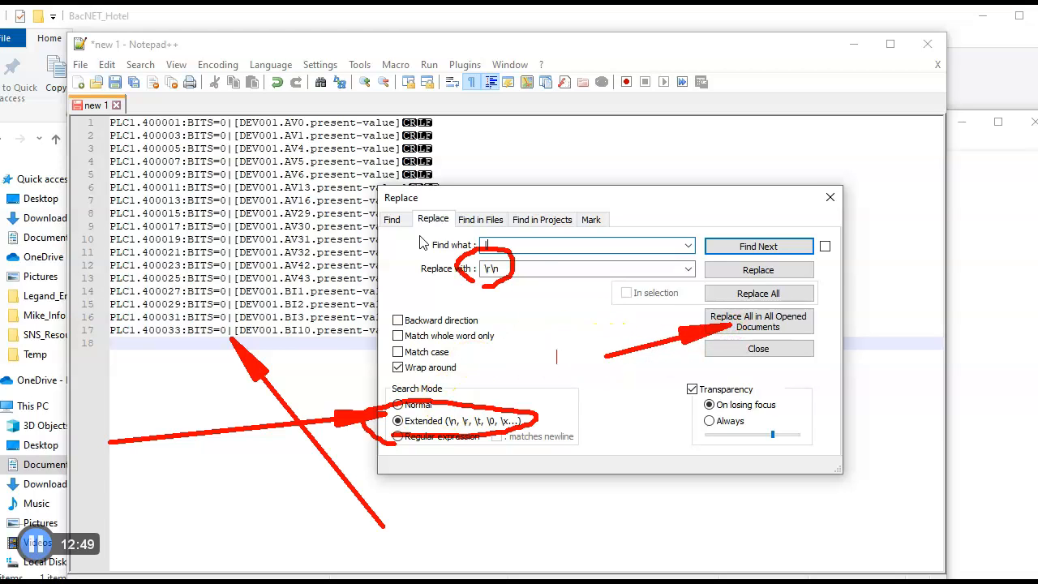
{"action": "key", "text": "Escape"}
{"action": "left_click", "coordinate": [668, 199]}
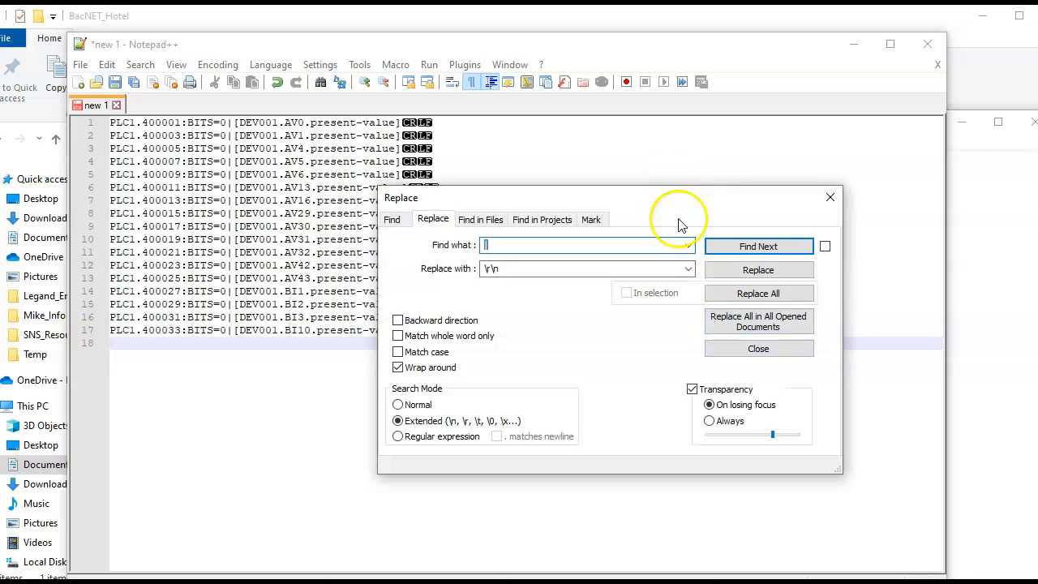
{"action": "left_click", "coordinate": [749, 325]}
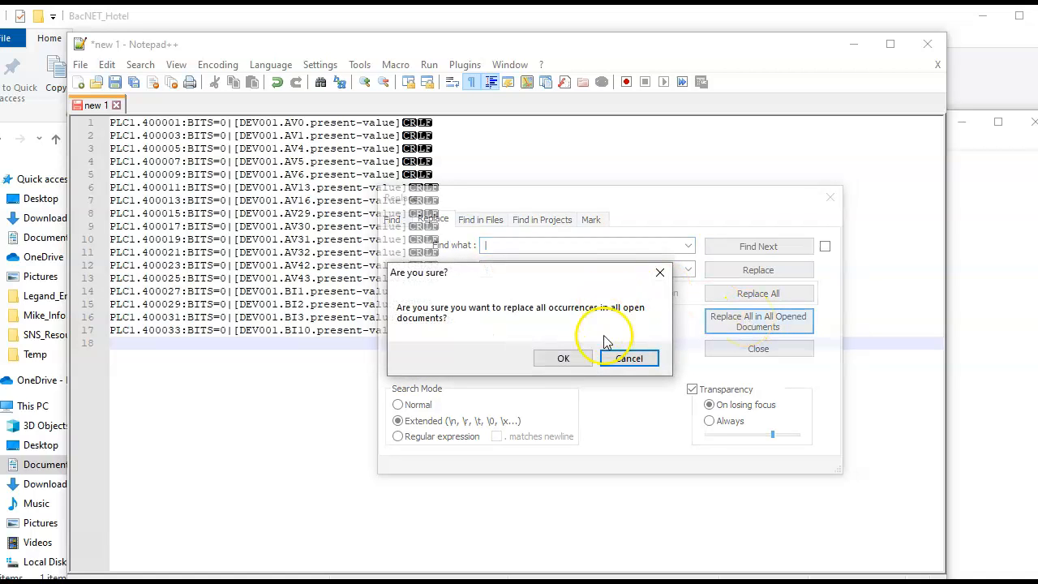
{"action": "left_click", "coordinate": [563, 358]}
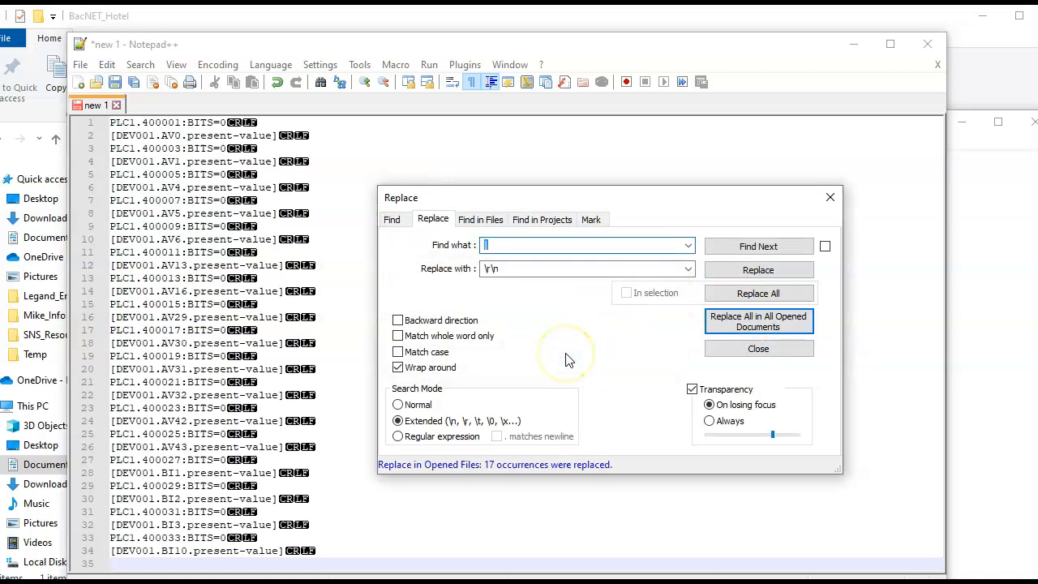
{"action": "left_click", "coordinate": [831, 197]}
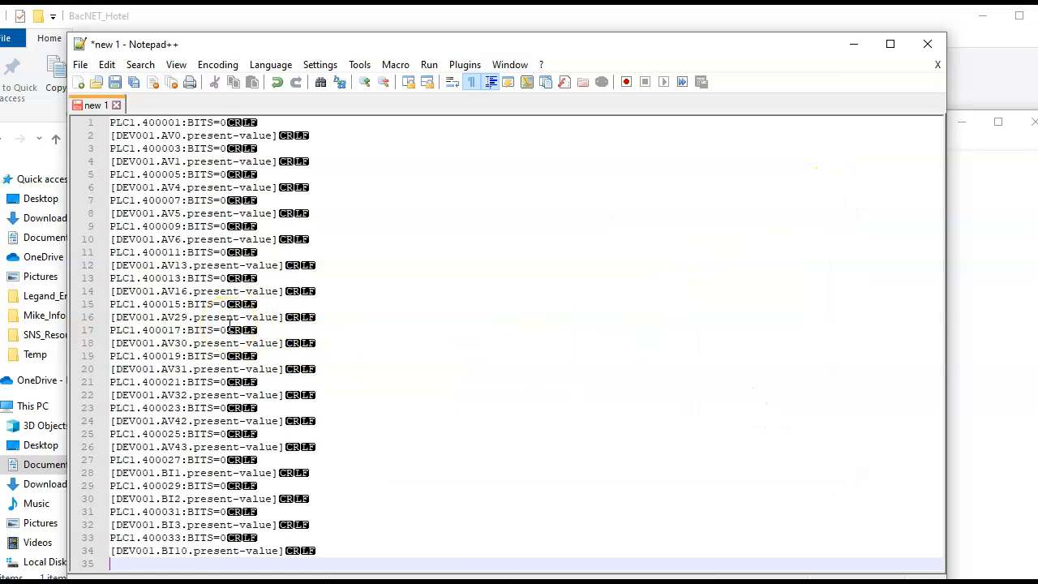
Save the reformatted mapping list as a normal text file named DEV001 in the BacNET_Hotel folder
{"action": "left_click", "coordinate": [81, 64]}
{"action": "left_click", "coordinate": [127, 159]}
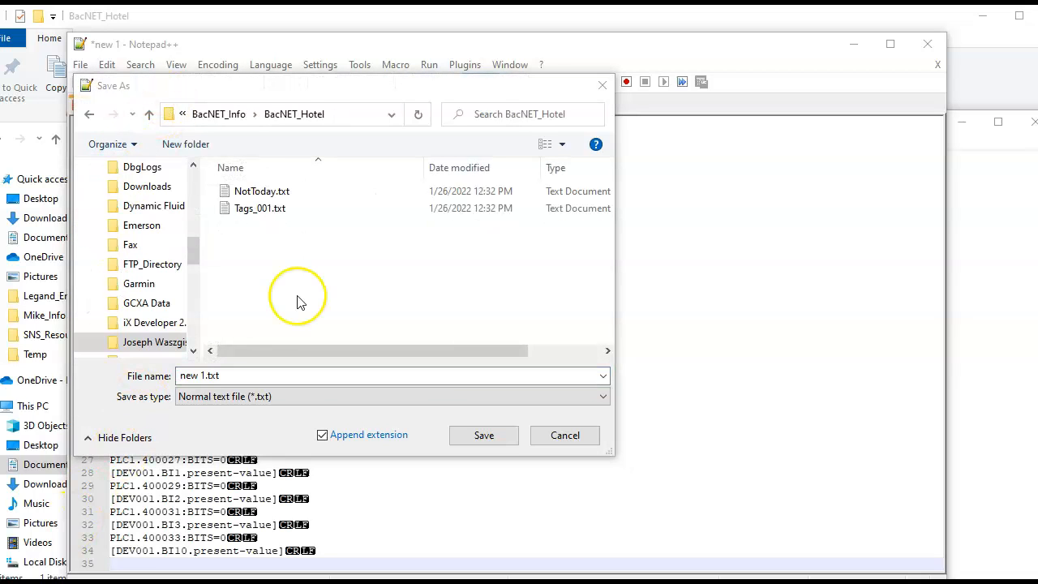
{"action": "left_click", "coordinate": [90, 379]}
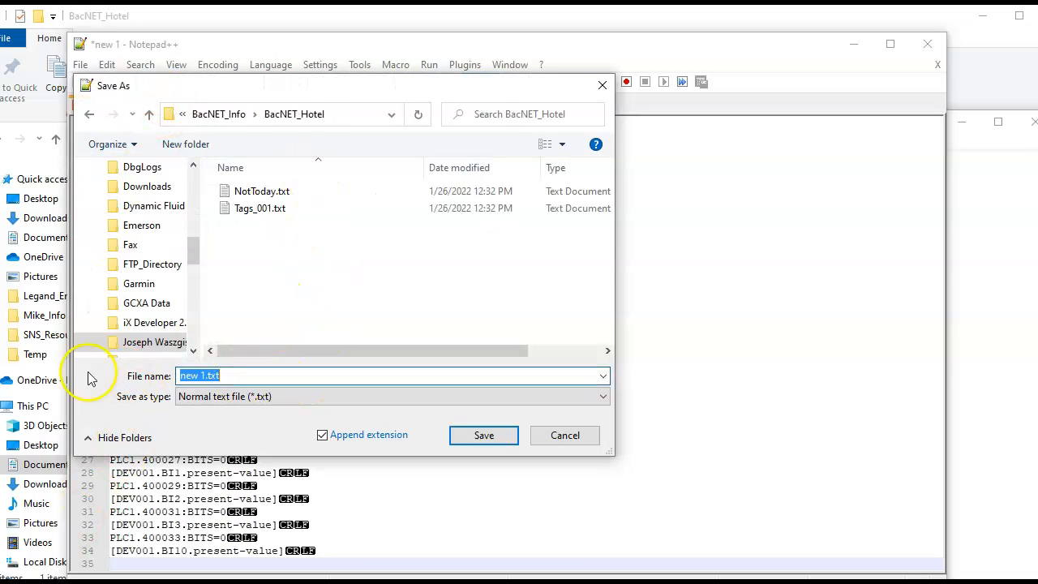
{"action": "type", "text": "DEV001"}
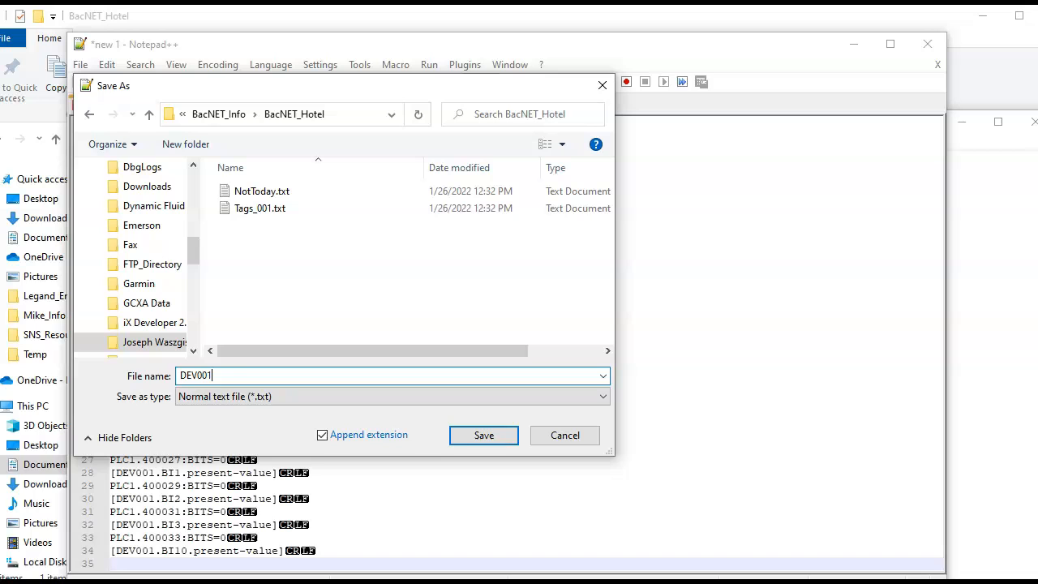
{"action": "left_click", "coordinate": [465, 438]}
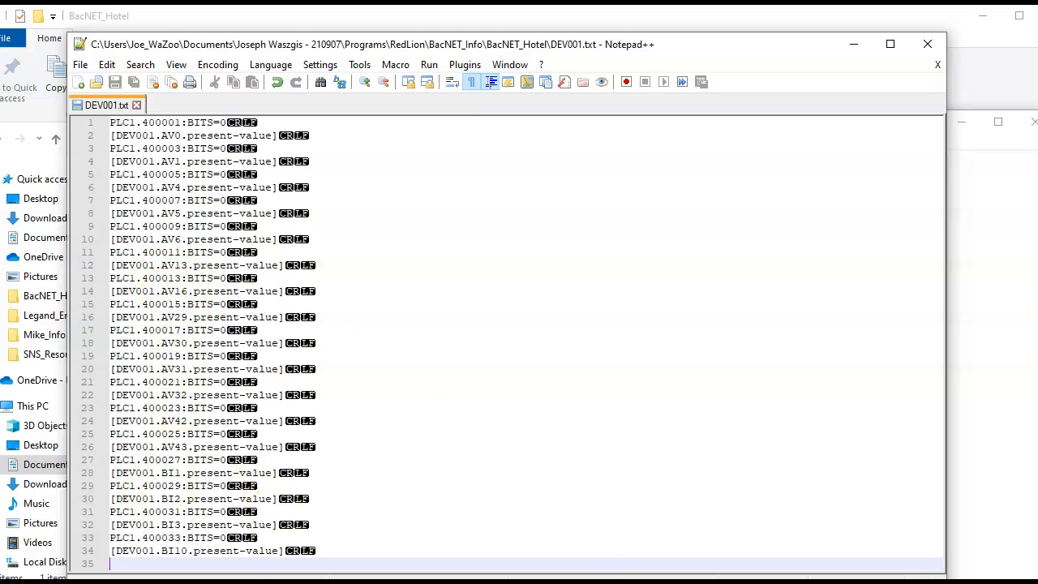
Switch back to Crimson 3.1 and import the mappings from DEV001.txt into Block1, overwriting its current mappings
{"action": "left_click", "coordinate": [487, 552]}
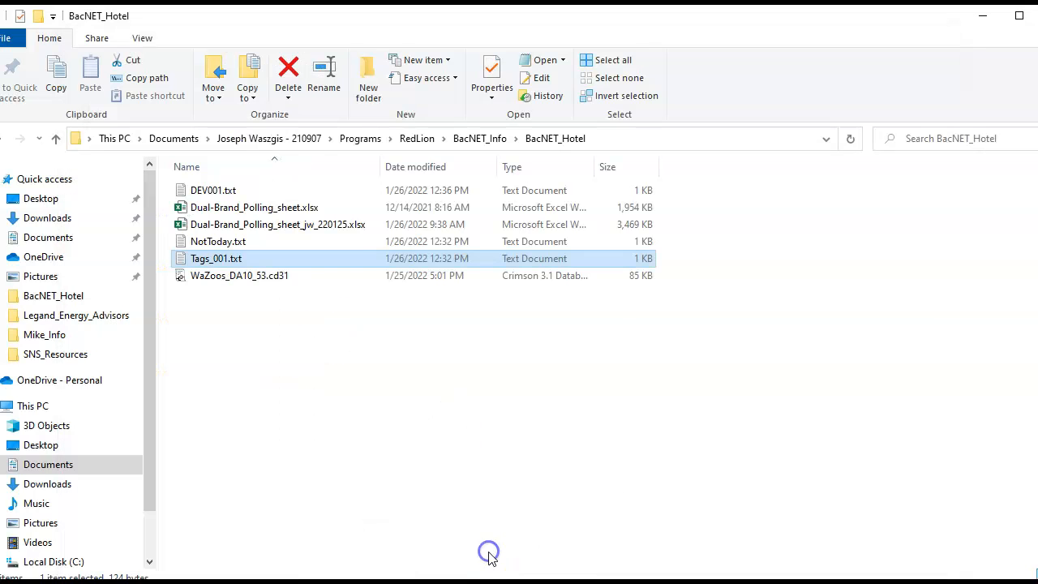
{"action": "left_click", "coordinate": [249, 330]}
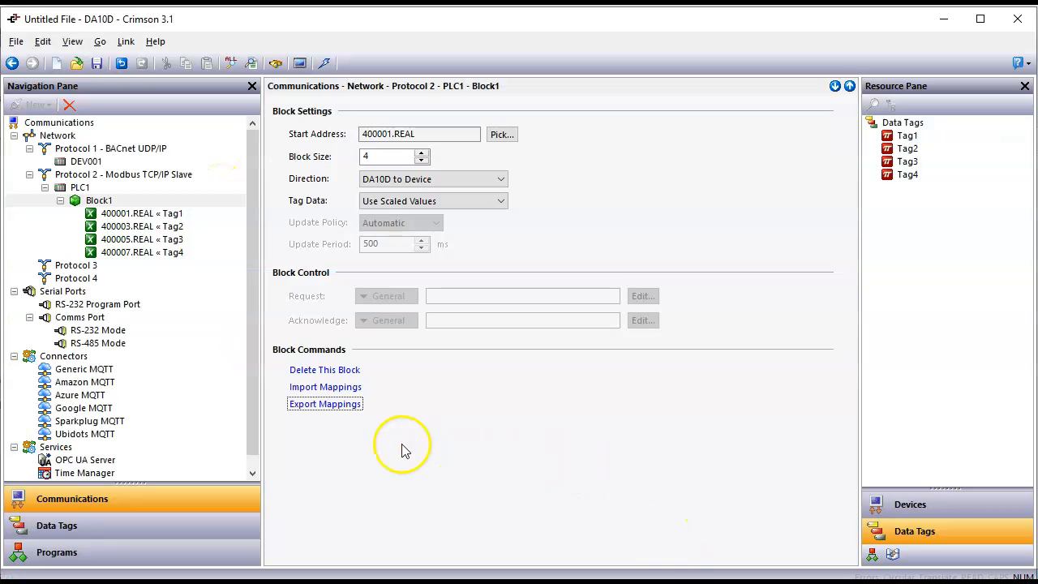
{"action": "left_click", "coordinate": [327, 387]}
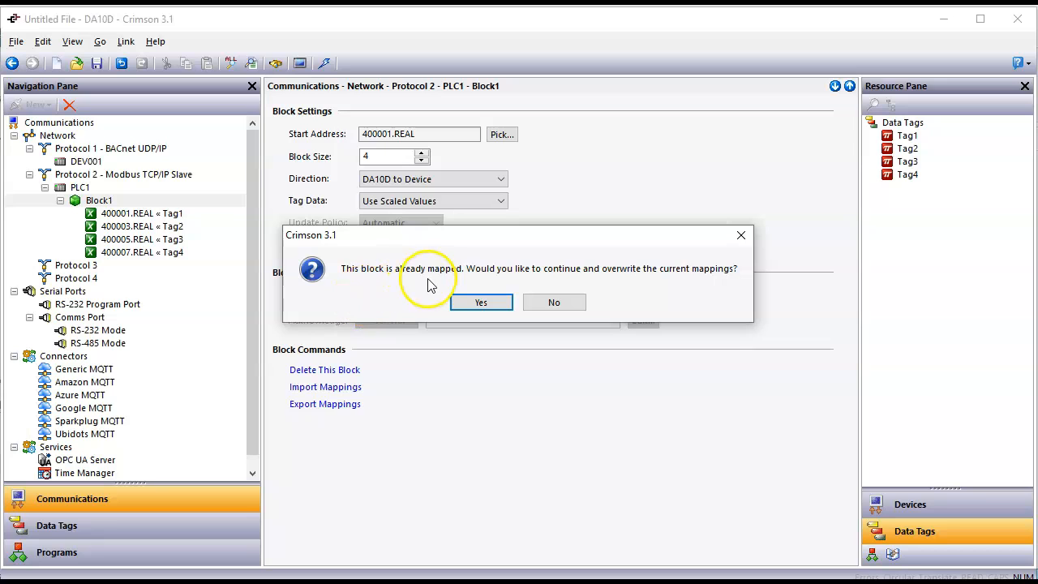
{"action": "left_click", "coordinate": [479, 300]}
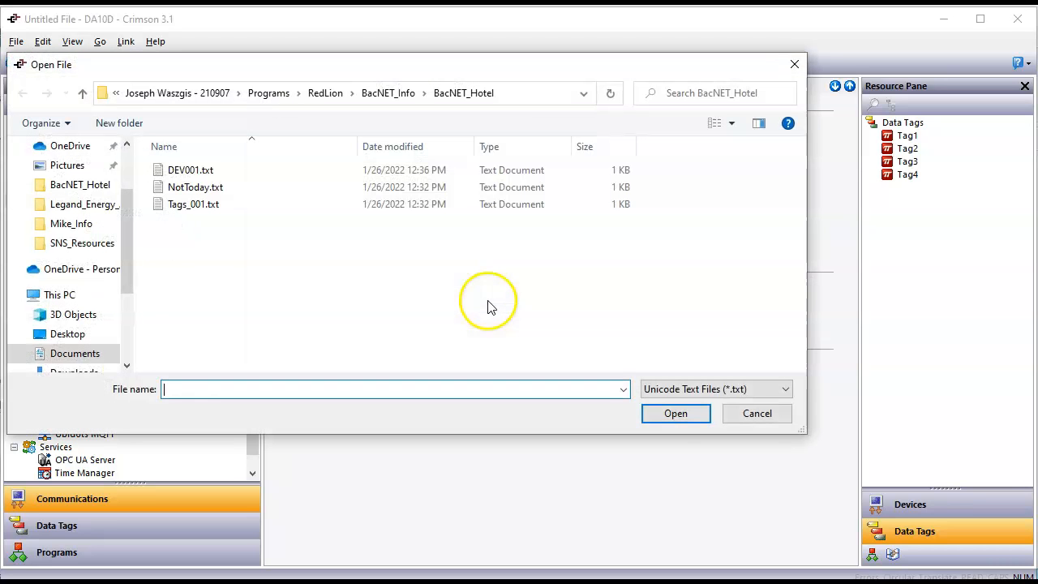
{"action": "left_click", "coordinate": [195, 170]}
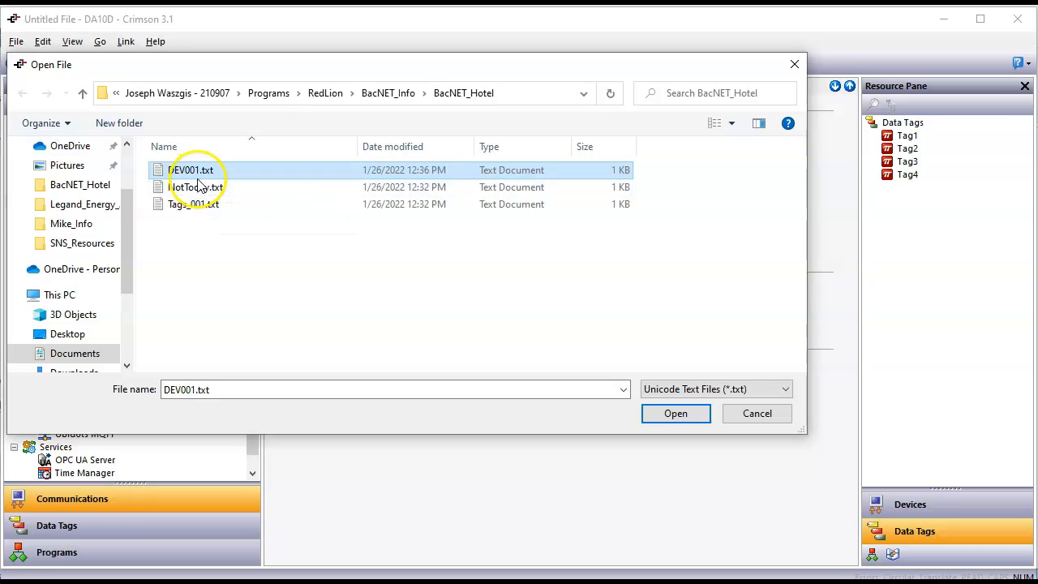
{"action": "left_click_drag", "start_coordinate": [378, 65], "coordinate": [565, 57]}
{"action": "left_click", "coordinate": [860, 407]}
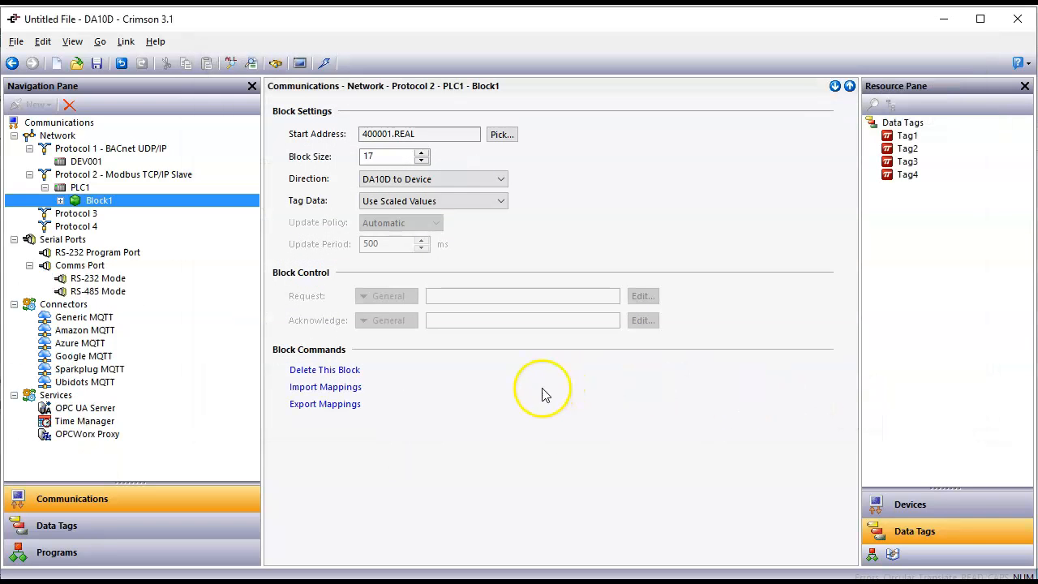
Expand Block1 and compare its imported mappings with the DEV001 rows on the 192.168.10.53 sheet of the Excel polling workbook
{"action": "left_click", "coordinate": [60, 201]}
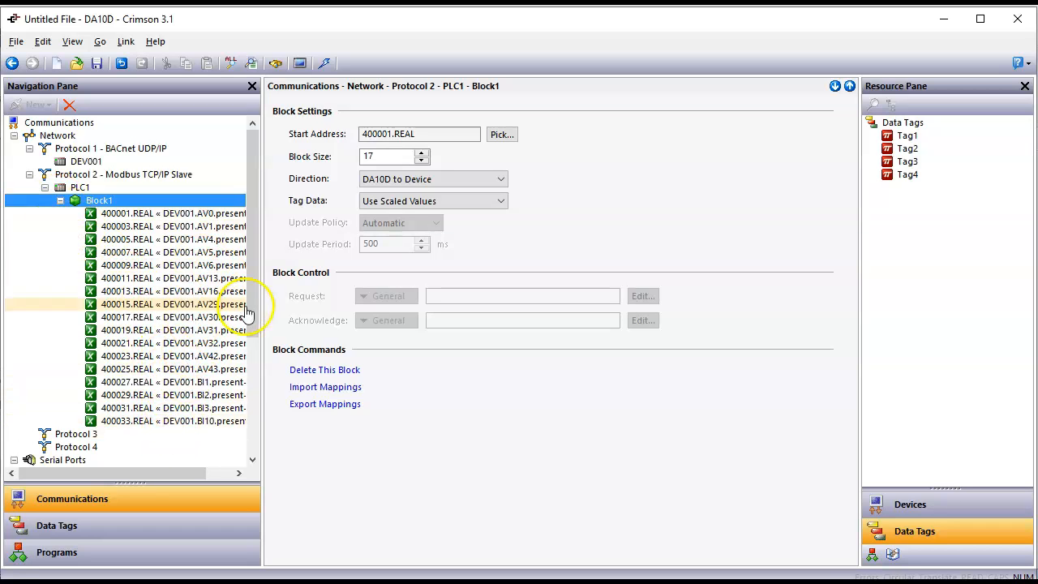
{"action": "left_click_drag", "start_coordinate": [262, 336], "coordinate": [381, 353]}
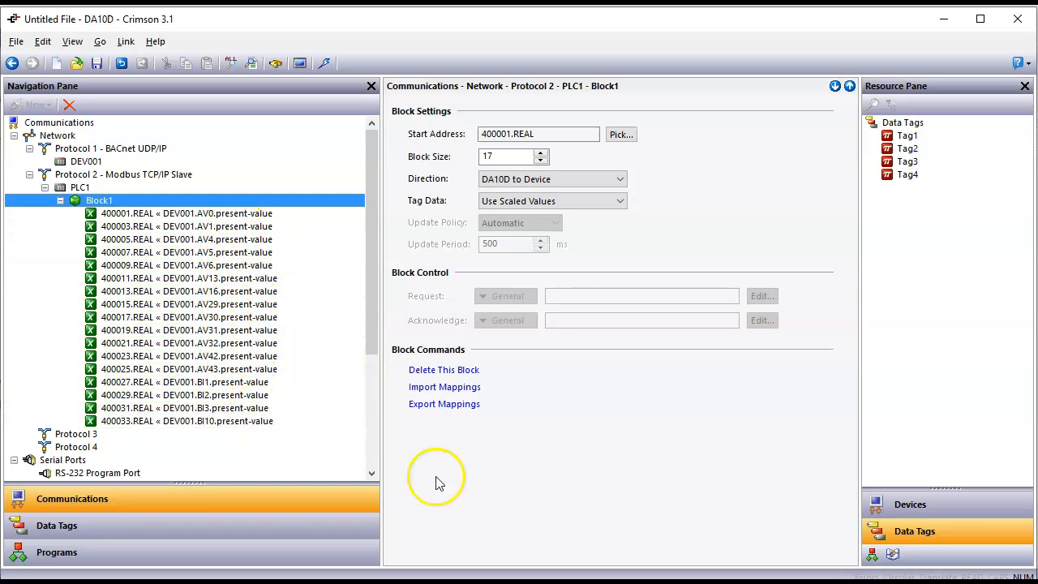
{"action": "left_click", "coordinate": [672, 582]}
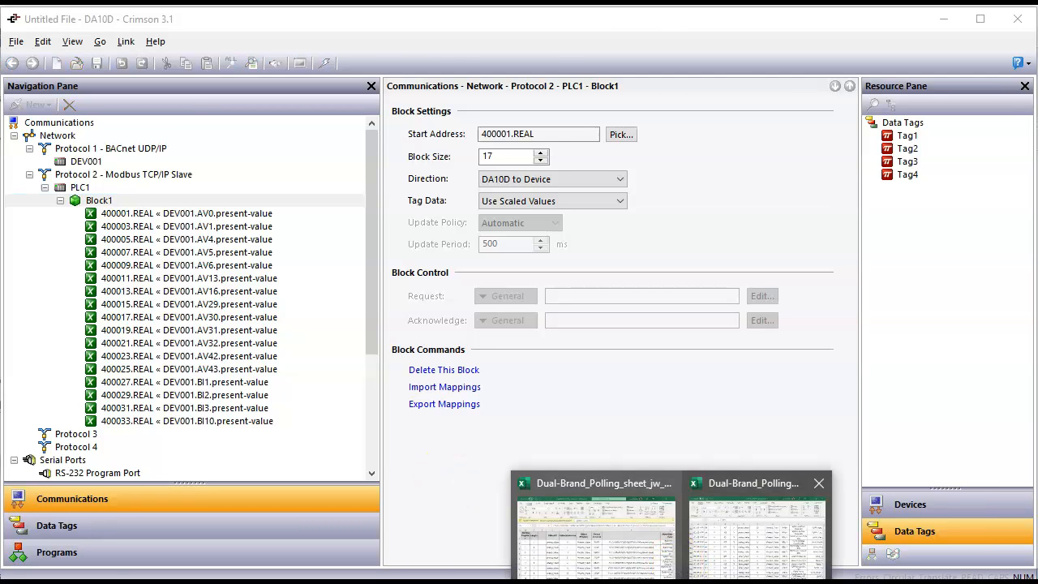
{"action": "left_click", "coordinate": [645, 559]}
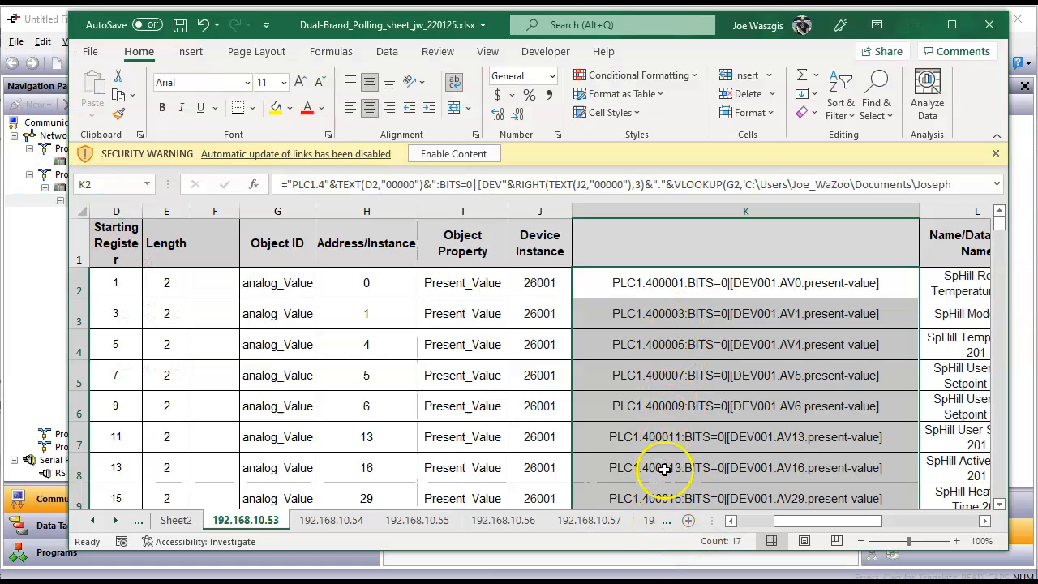
{"action": "scroll", "coordinate": [504, 427], "scroll_direction": "down", "scroll_amount": 1}
{"action": "scroll", "coordinate": [276, 442], "scroll_direction": "down", "scroll_amount": 5}
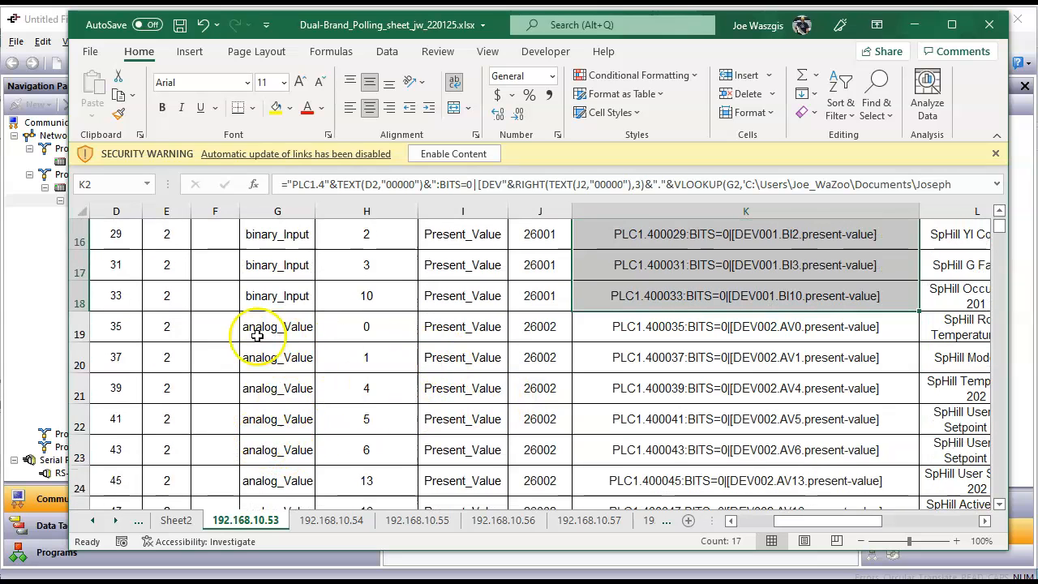
{"action": "scroll", "coordinate": [243, 308], "scroll_direction": "up", "scroll_amount": 2}
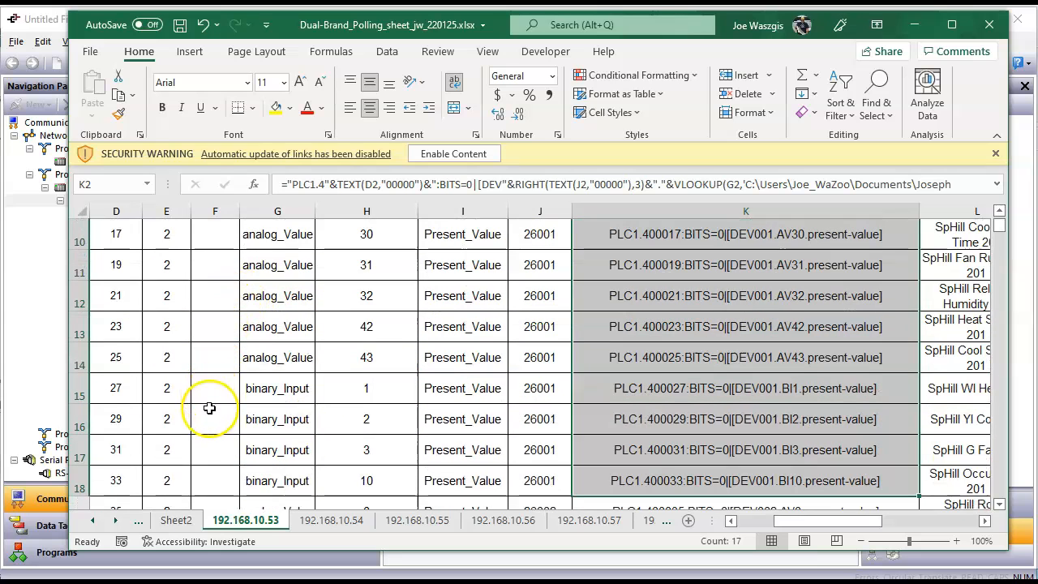
{"action": "scroll", "coordinate": [210, 408], "scroll_direction": "down", "scroll_amount": 1}
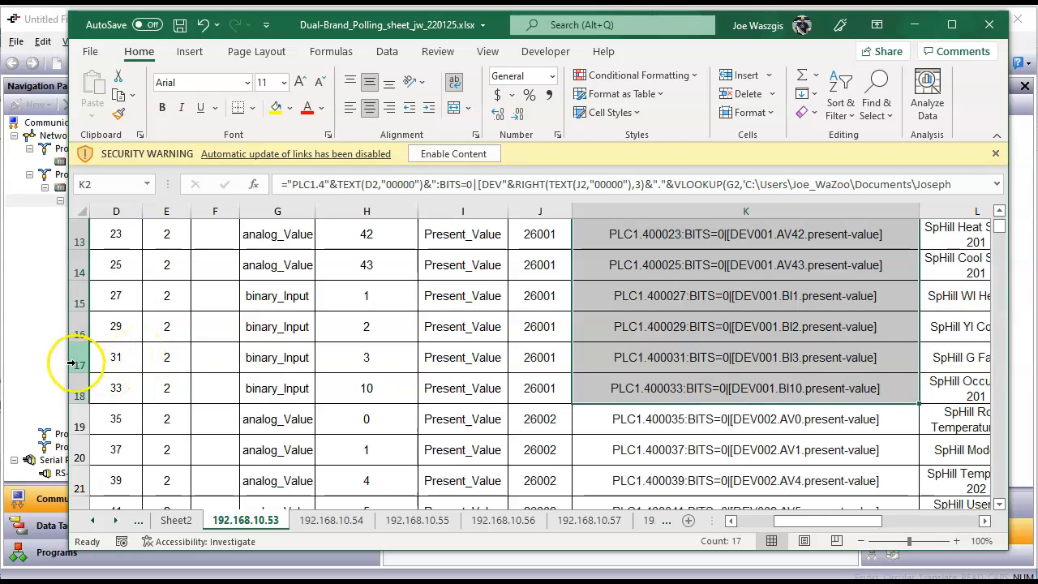
{"action": "left_click", "coordinate": [47, 361]}
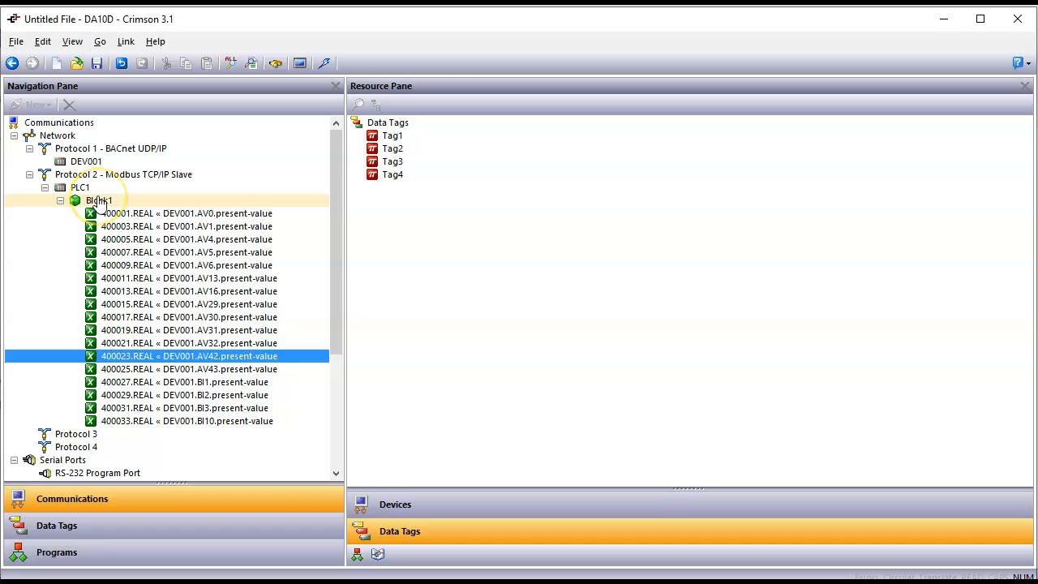
Switch back to Crimson 3.1 and try to set Block1's block size to 12546
{"action": "left_click", "coordinate": [99, 201]}
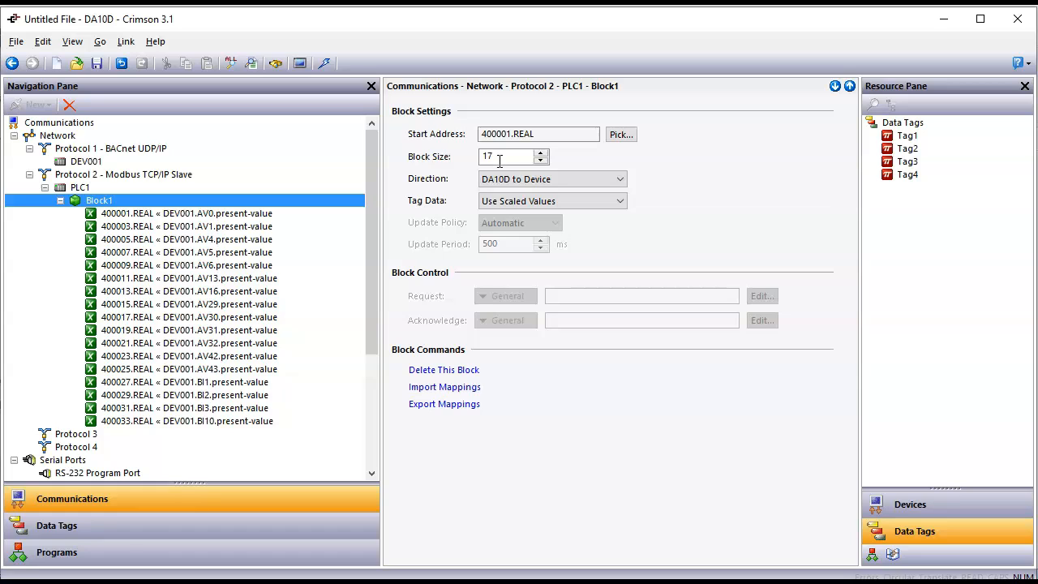
{"action": "left_click", "coordinate": [500, 160]}
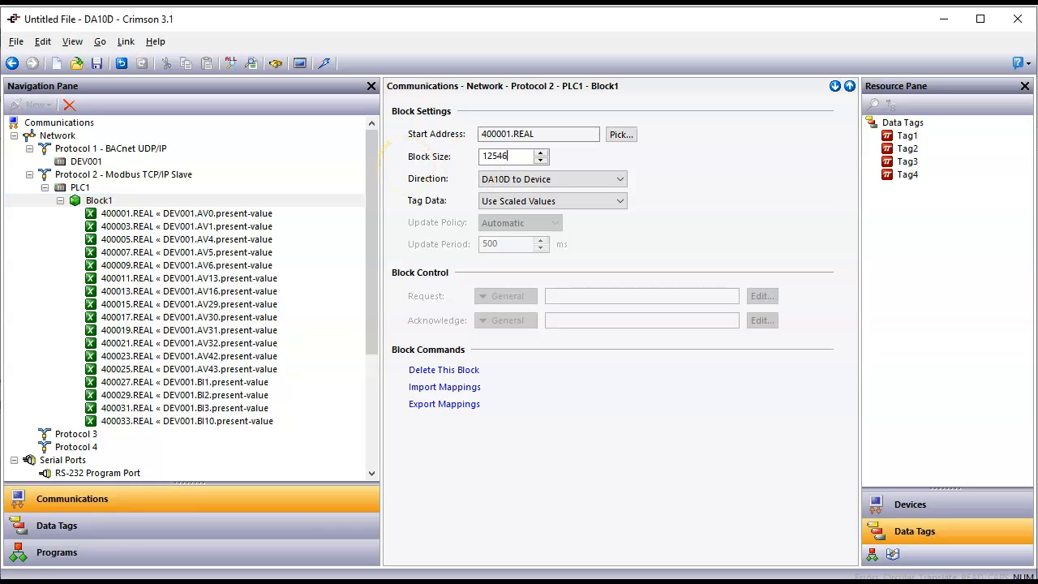
{"action": "key", "text": "Return"}
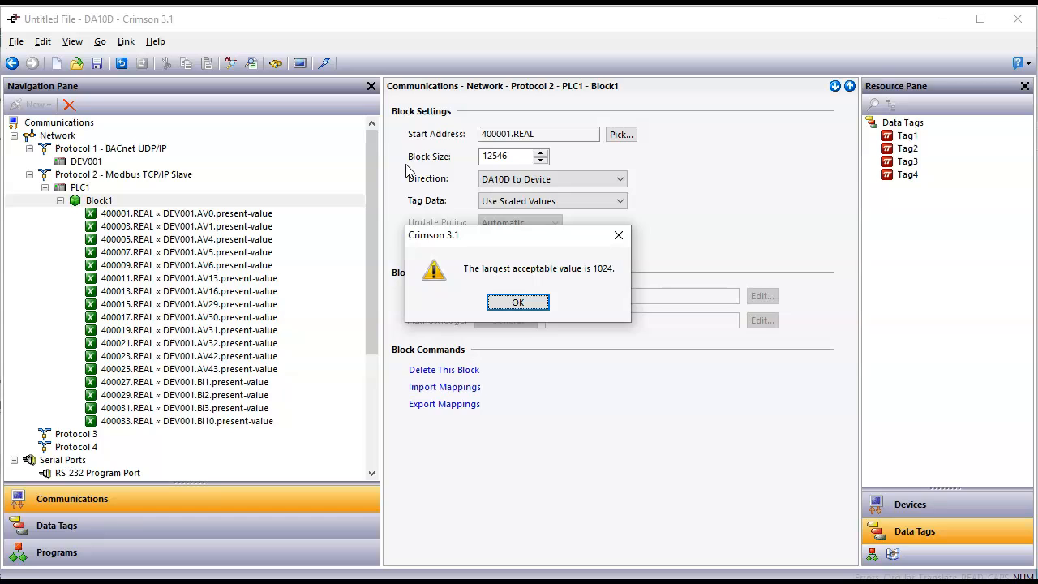
{"action": "key", "text": "Return"}
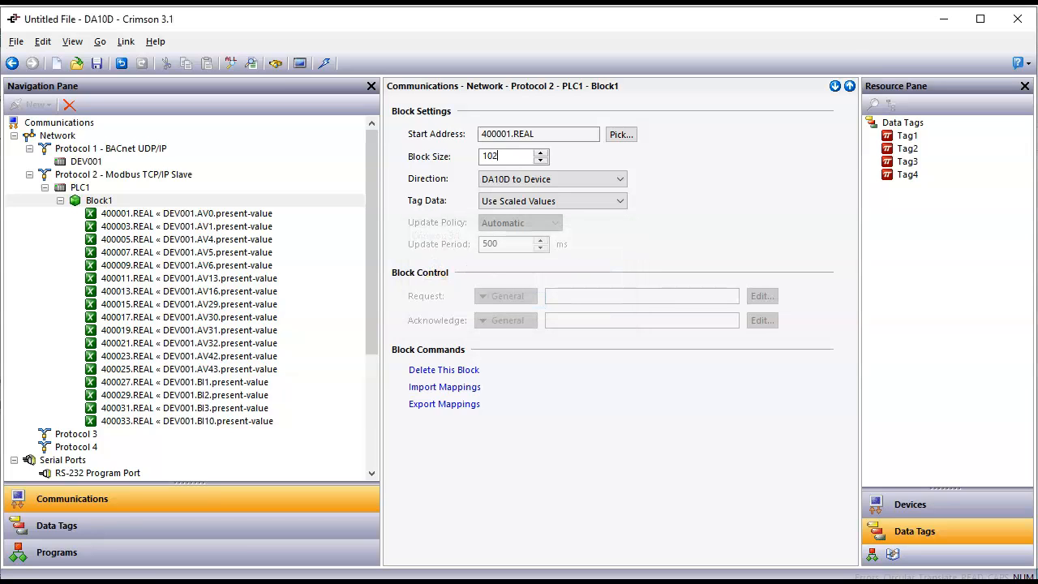
Set Block1's block size to 1024 and look through the added register entries
{"action": "type", "text": "1024"}
{"action": "key", "text": "Return"}
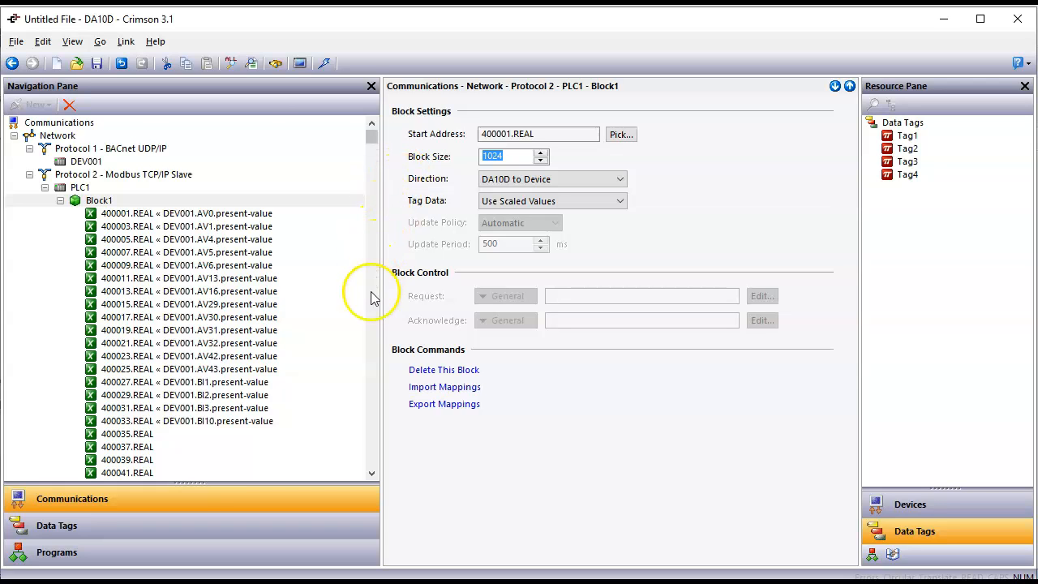
{"action": "scroll", "coordinate": [372, 298], "scroll_direction": "down", "scroll_amount": 20}
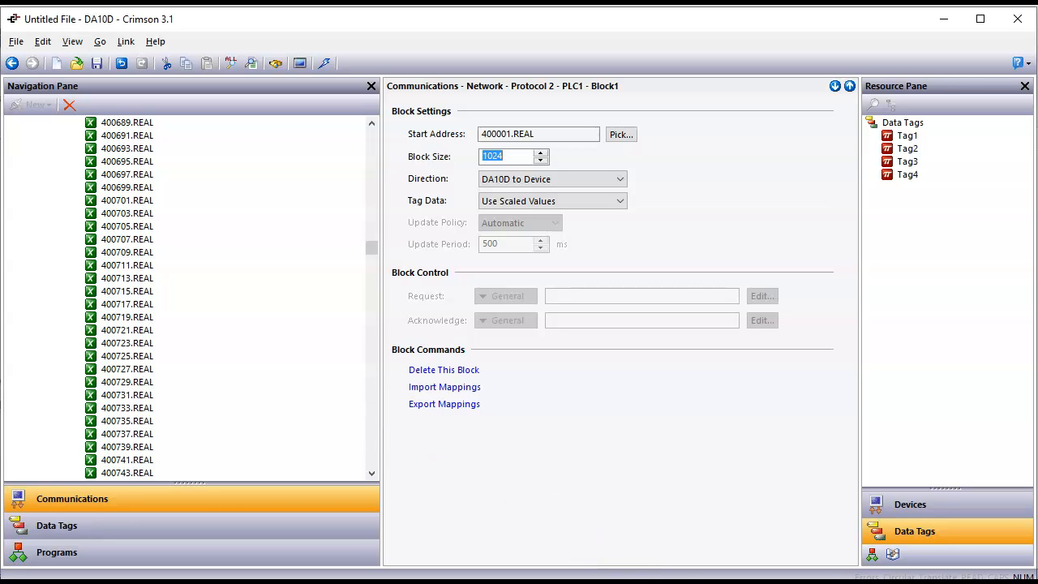
Switch to Dual-Brand_Polling_sheet.xlsx in Excel, examine row 409 across its columns, and close the workbook without saving
{"action": "left_click", "coordinate": [799, 548]}
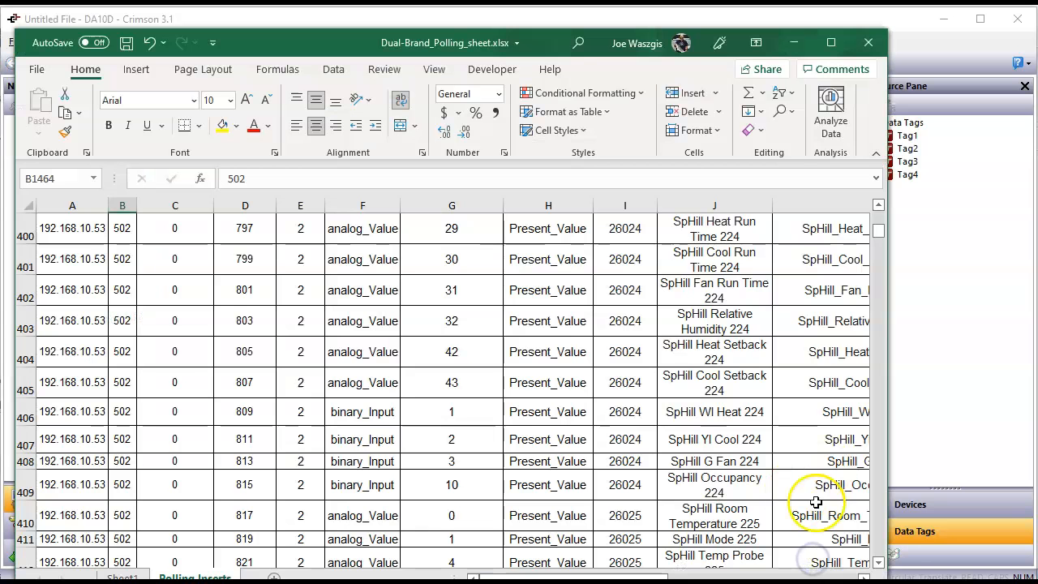
{"action": "scroll", "coordinate": [453, 387], "scroll_direction": "right", "scroll_amount": 5}
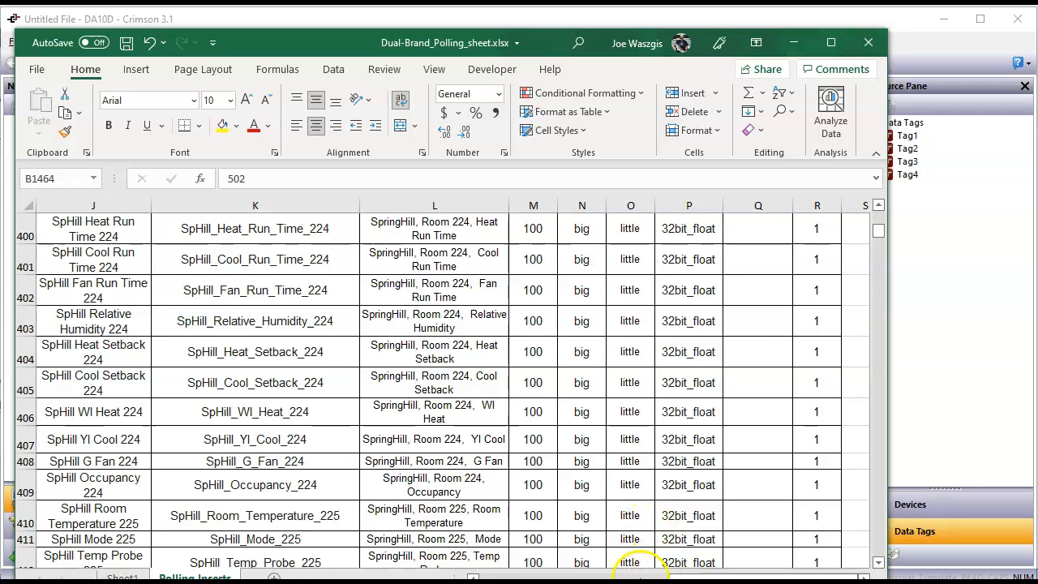
{"action": "scroll", "coordinate": [641, 570], "scroll_direction": "left", "scroll_amount": 5}
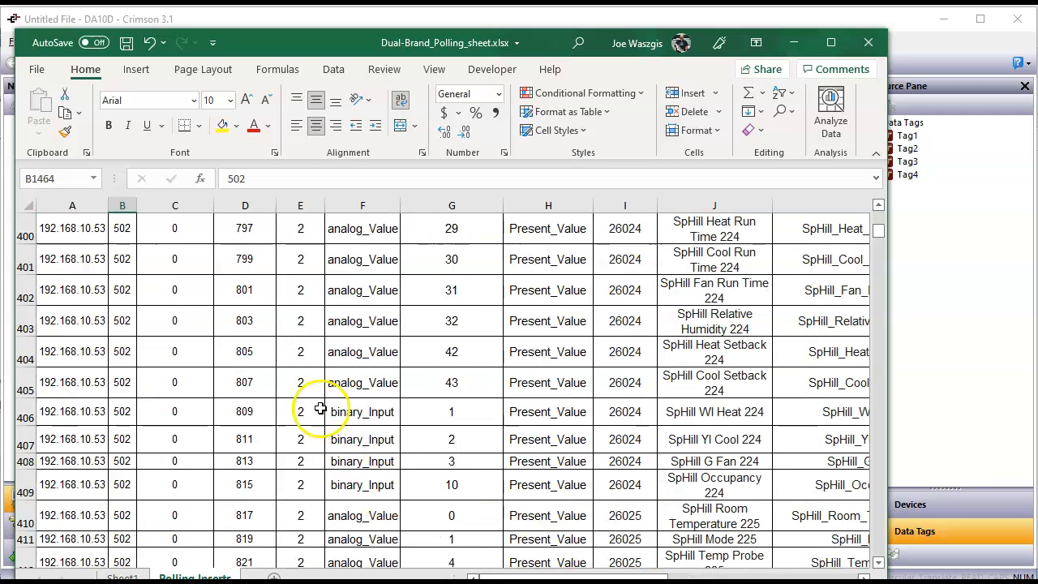
{"action": "left_click", "coordinate": [351, 482]}
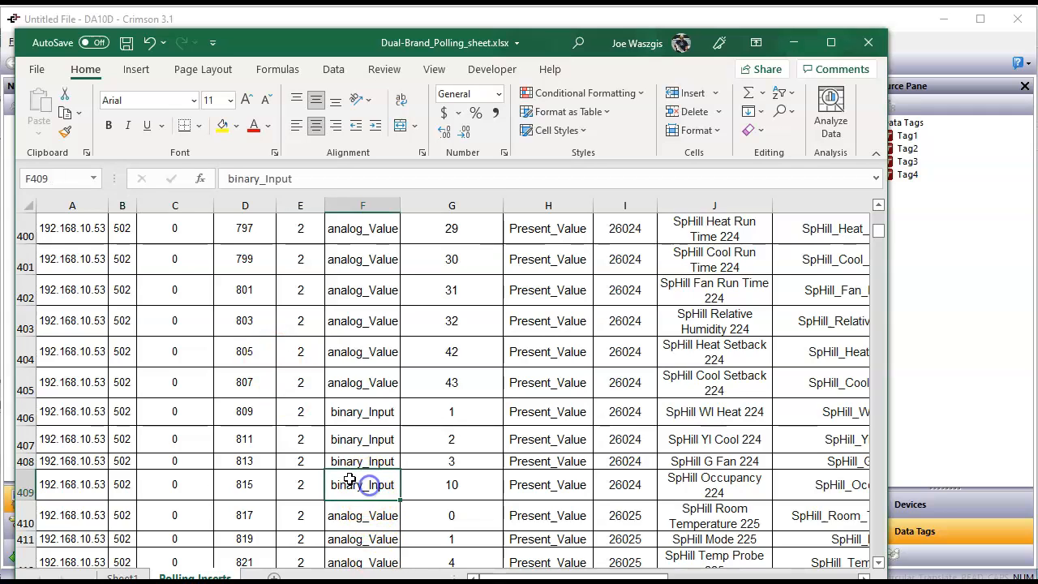
{"action": "left_click", "coordinate": [25, 485]}
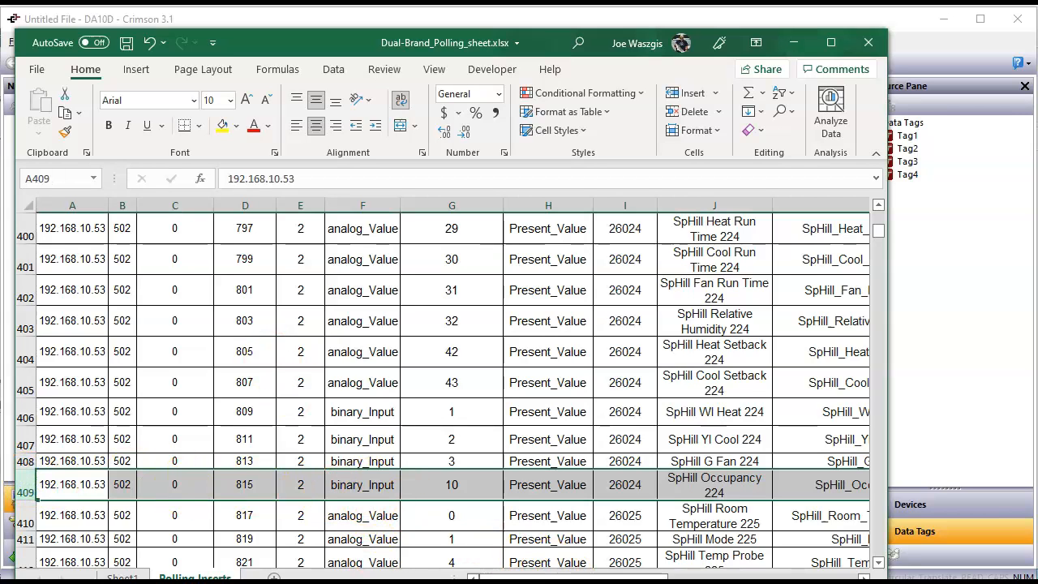
{"action": "left_click_drag", "start_coordinate": [568, 578], "coordinate": [763, 577]}
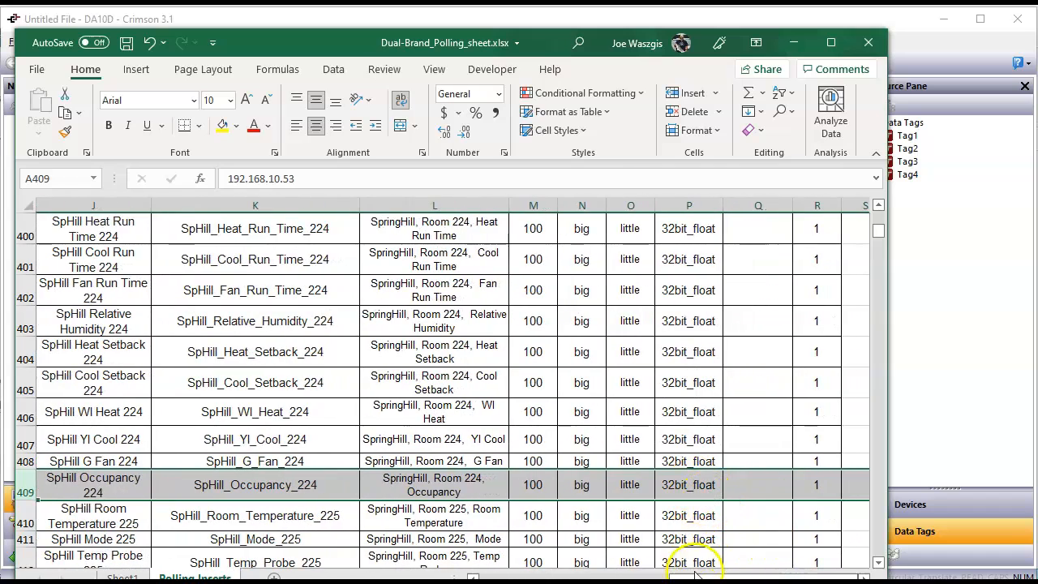
{"action": "left_click_drag", "start_coordinate": [690, 578], "coordinate": [499, 572]}
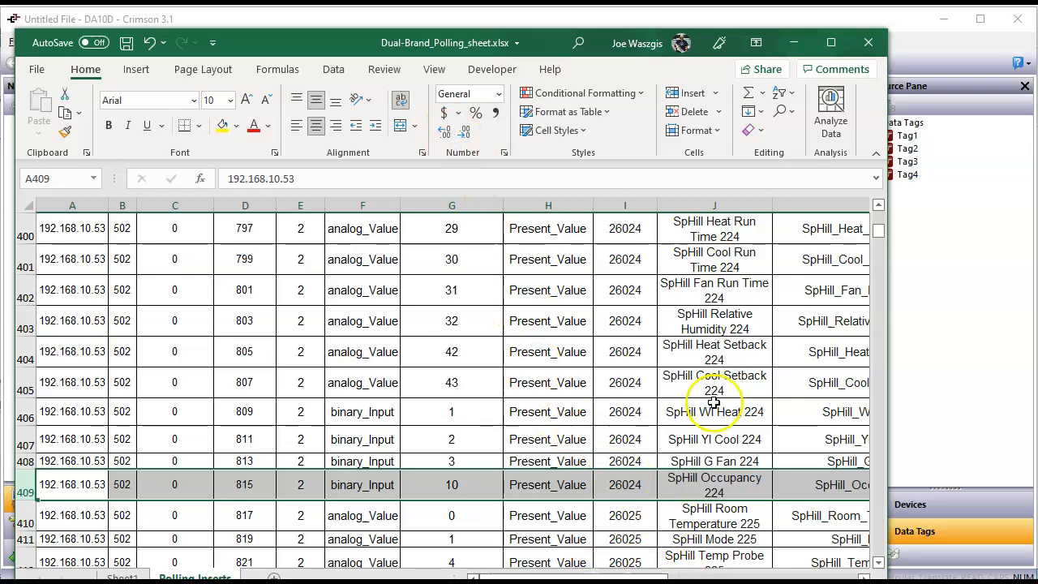
{"action": "left_click", "coordinate": [868, 42]}
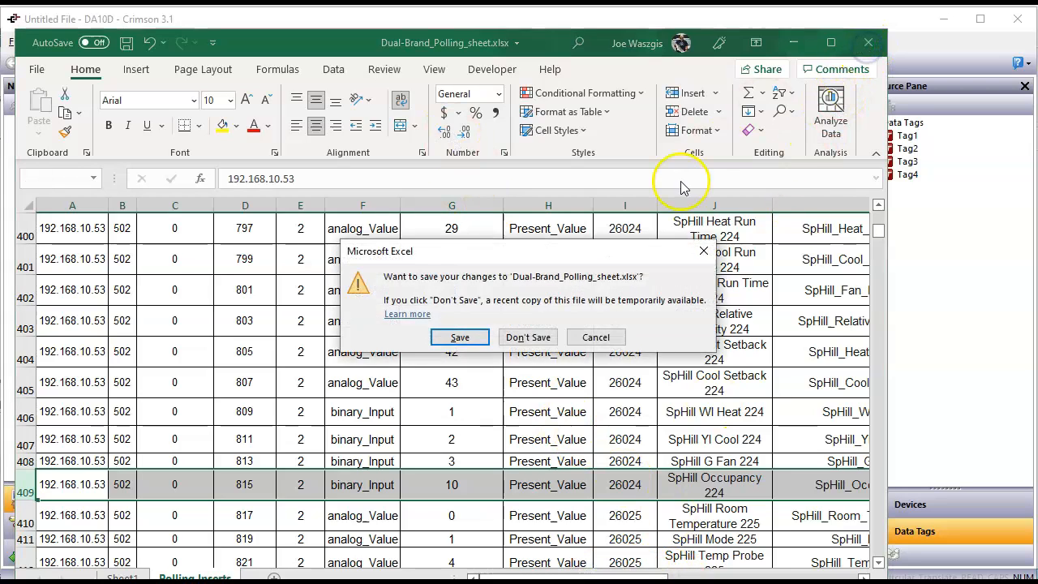
{"action": "left_click", "coordinate": [528, 339]}
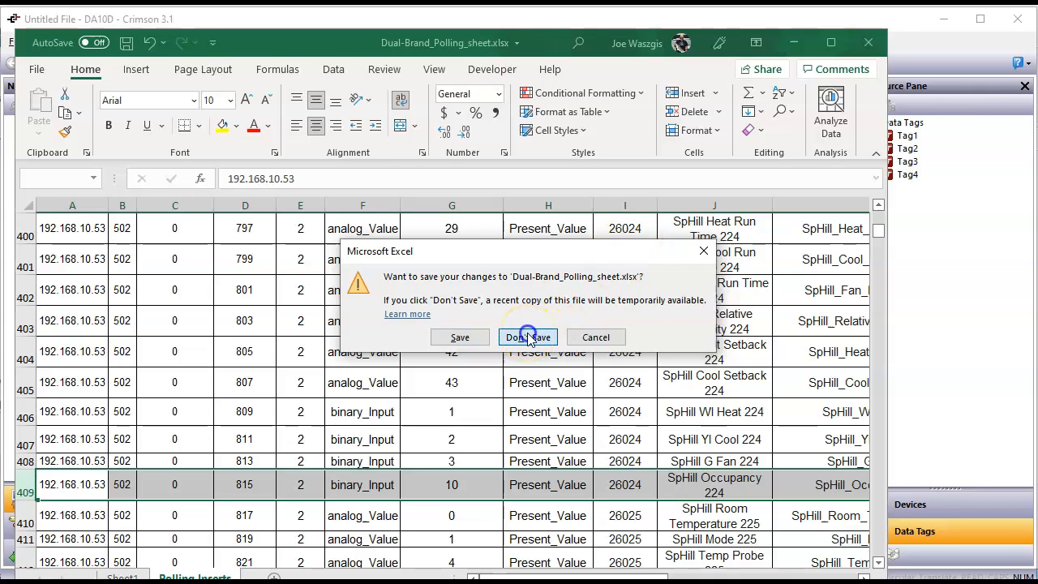
Copy the mapping strings in K2:K1026 on the 192.168.10.53 sheet of Dual-Brand_Polling_sheet_jw_220125.xlsx
{"action": "left_click", "coordinate": [649, 366]}
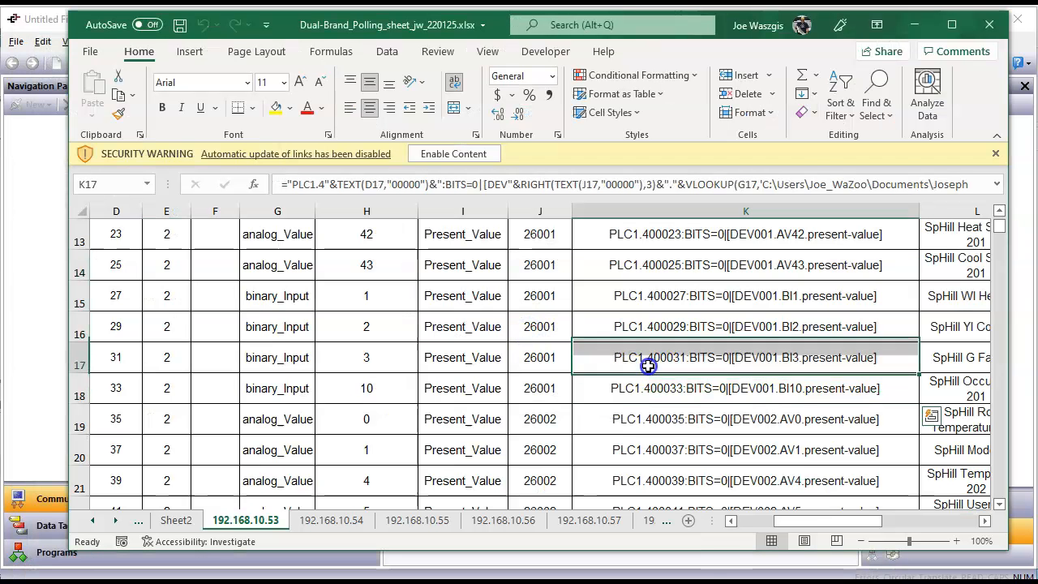
{"action": "scroll", "coordinate": [641, 390], "scroll_direction": "up", "scroll_amount": 4}
{"action": "scroll", "coordinate": [676, 304], "scroll_direction": "up", "scroll_amount": 1}
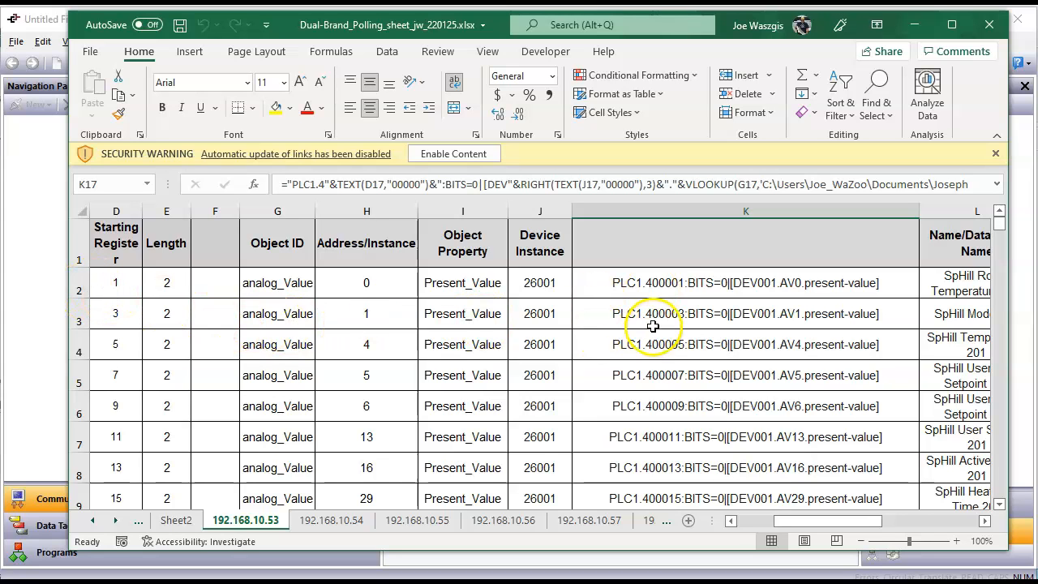
{"action": "left_click_drag", "start_coordinate": [676, 281], "coordinate": [682, 454]}
{"action": "left_click_drag", "start_coordinate": [682, 538], "coordinate": [682, 538]}
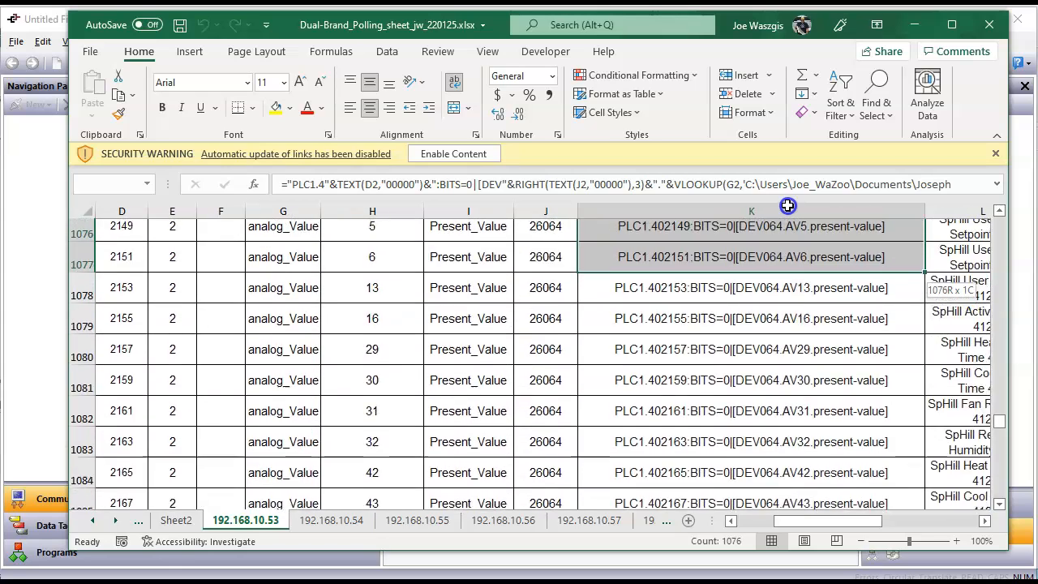
{"action": "left_click_drag", "start_coordinate": [788, 205], "coordinate": [782, 228]}
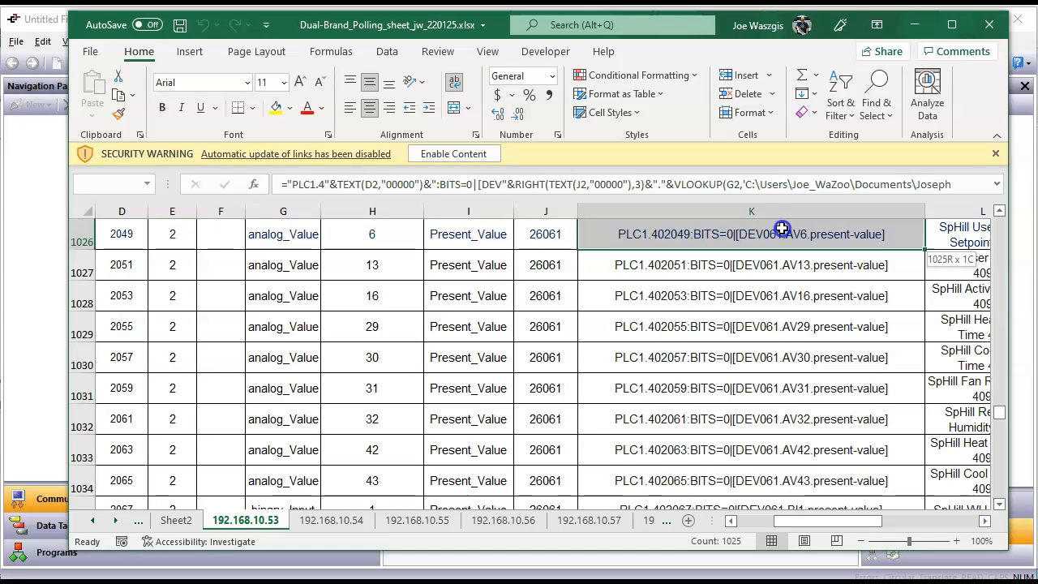
{"action": "left_click_drag", "start_coordinate": [782, 229], "coordinate": [781, 350]}
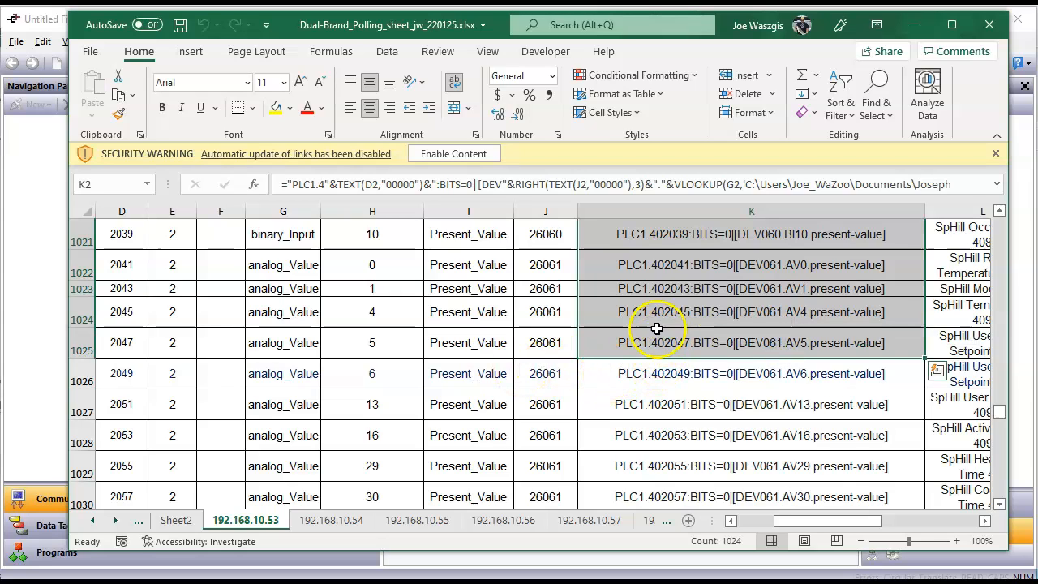
{"action": "left_click_drag", "start_coordinate": [926, 358], "coordinate": [932, 381]}
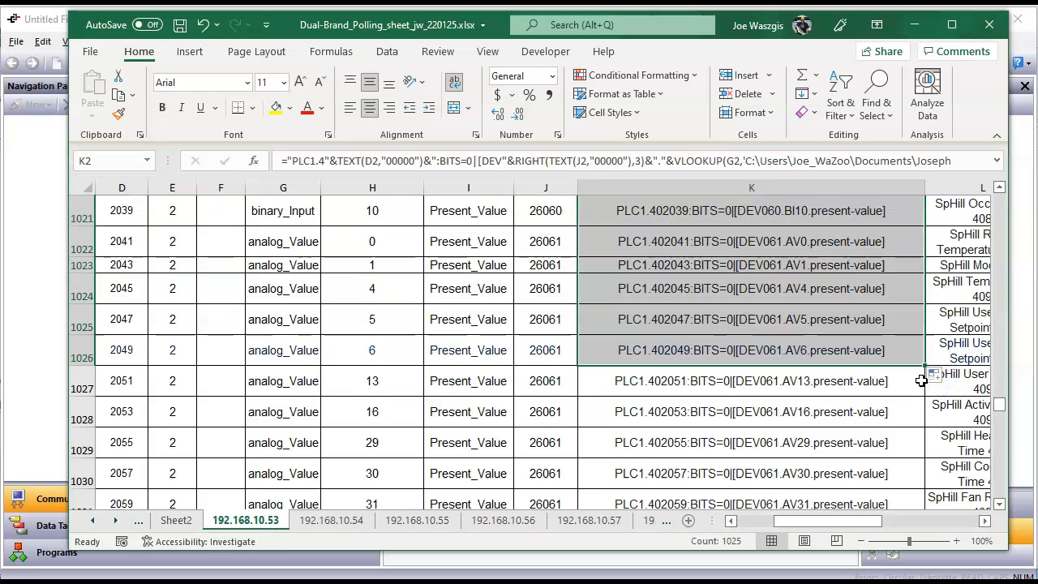
{"action": "right_click", "coordinate": [830, 322]}
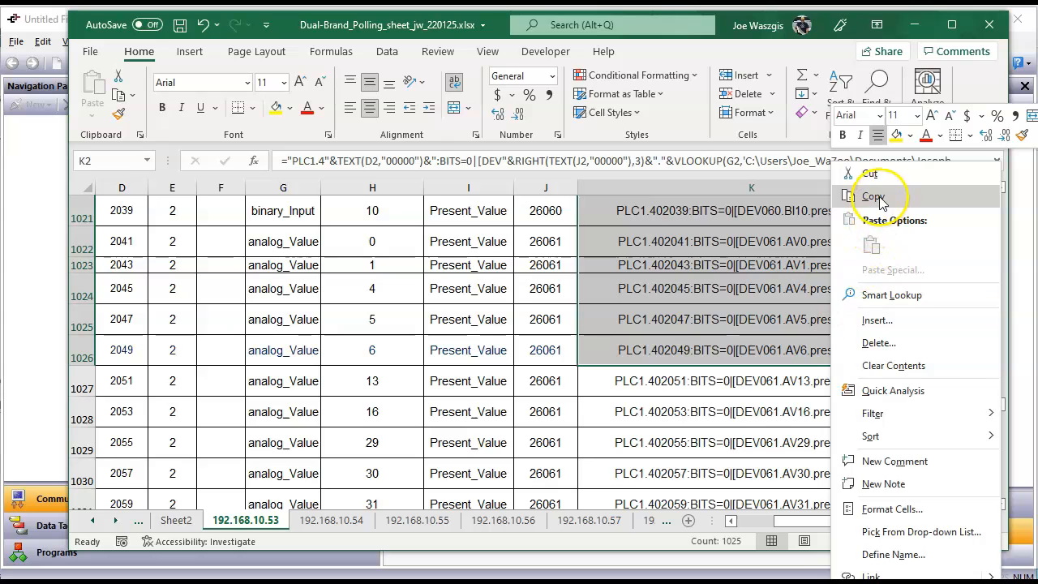
{"action": "left_click", "coordinate": [874, 197]}
{"action": "key", "text": "ctrl+BackSpace"}
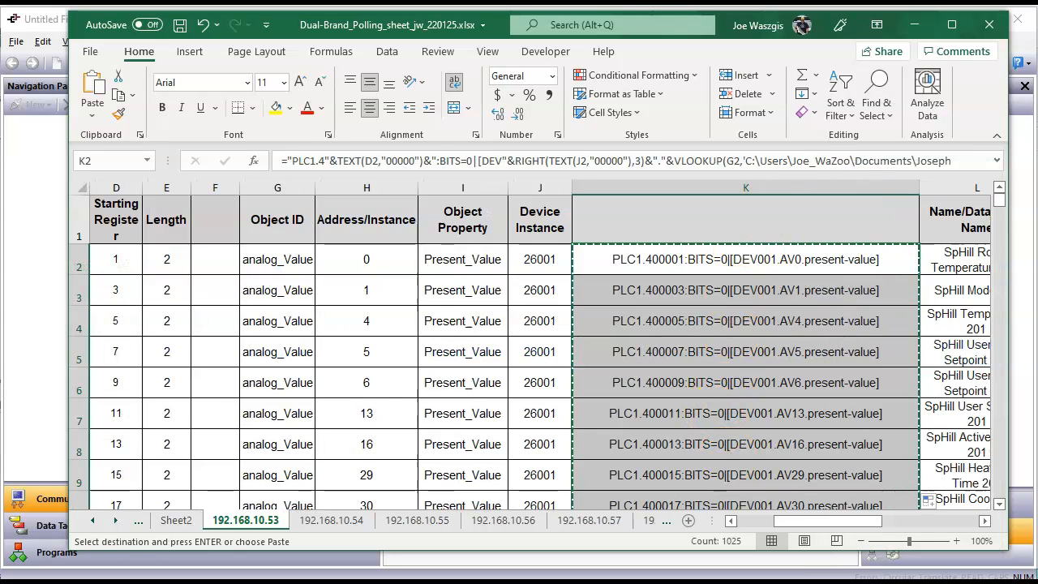
Switch to Notepad++ and paste the copied mapping strings into a new document
{"action": "key", "text": "alt+Tab"}
{"action": "left_click", "coordinate": [552, 295]}
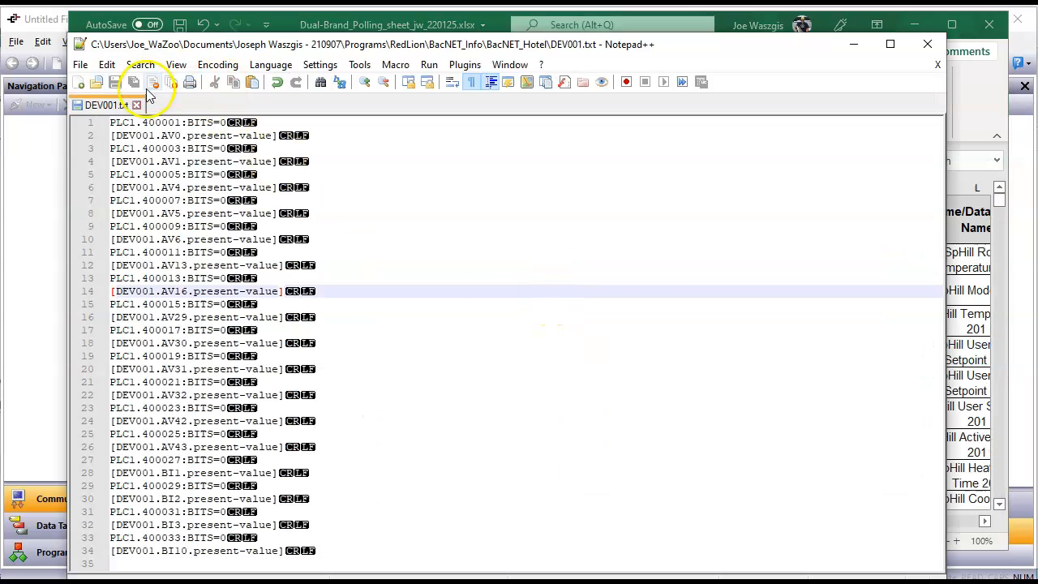
{"action": "left_click", "coordinate": [80, 64]}
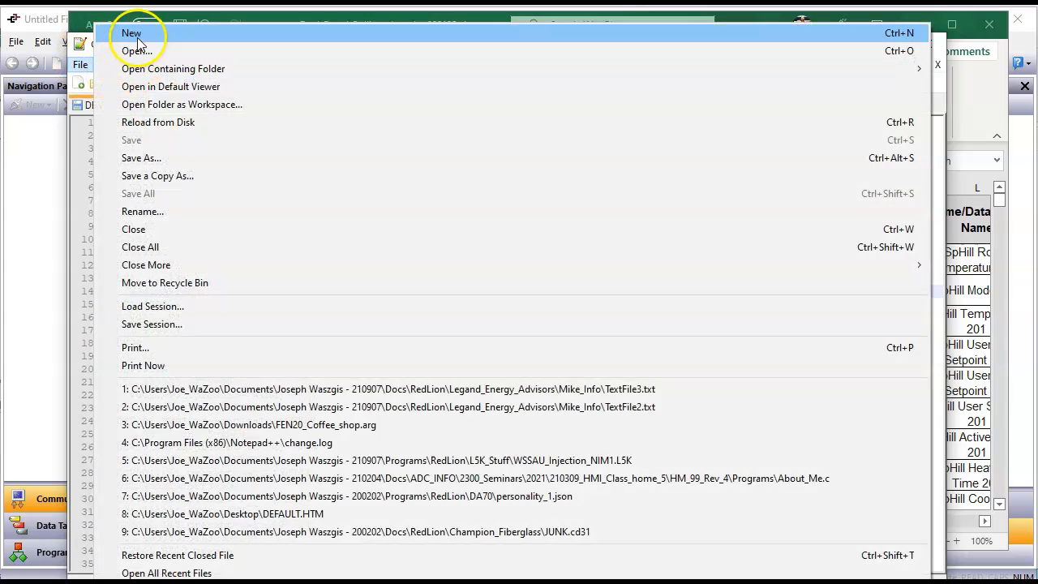
{"action": "left_click", "coordinate": [128, 33]}
{"action": "right_click", "coordinate": [246, 163]}
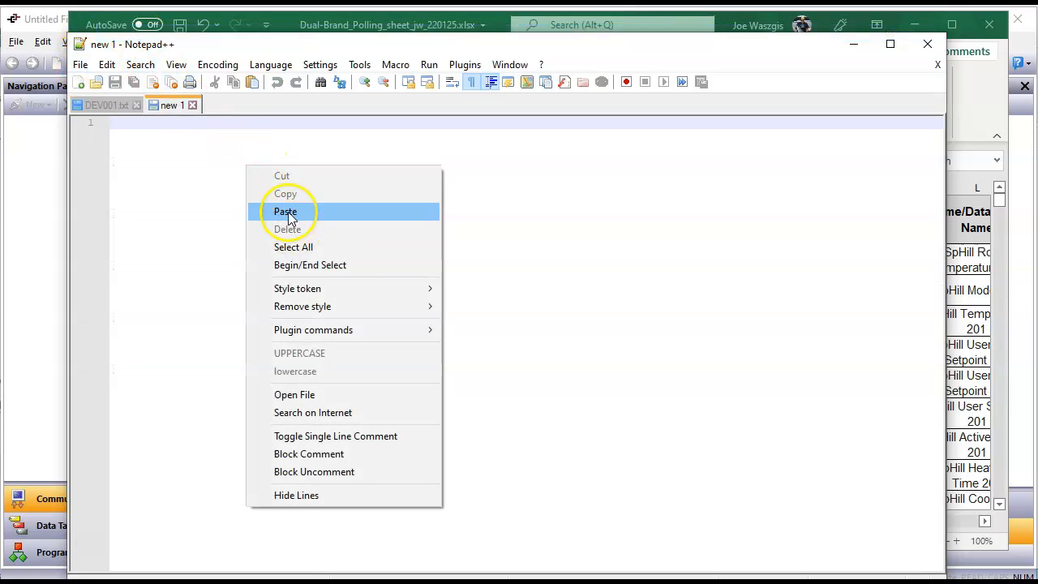
{"action": "left_click", "coordinate": [290, 212]}
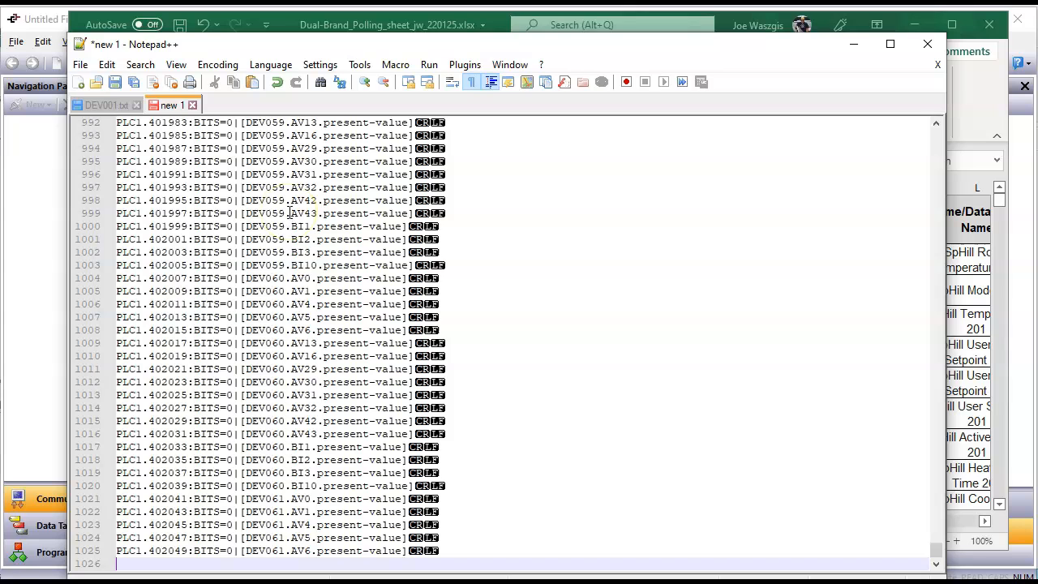
Replace every | separator with a \r\n line break in all opened documents, using the Extended search mode
{"action": "left_click", "coordinate": [140, 65]}
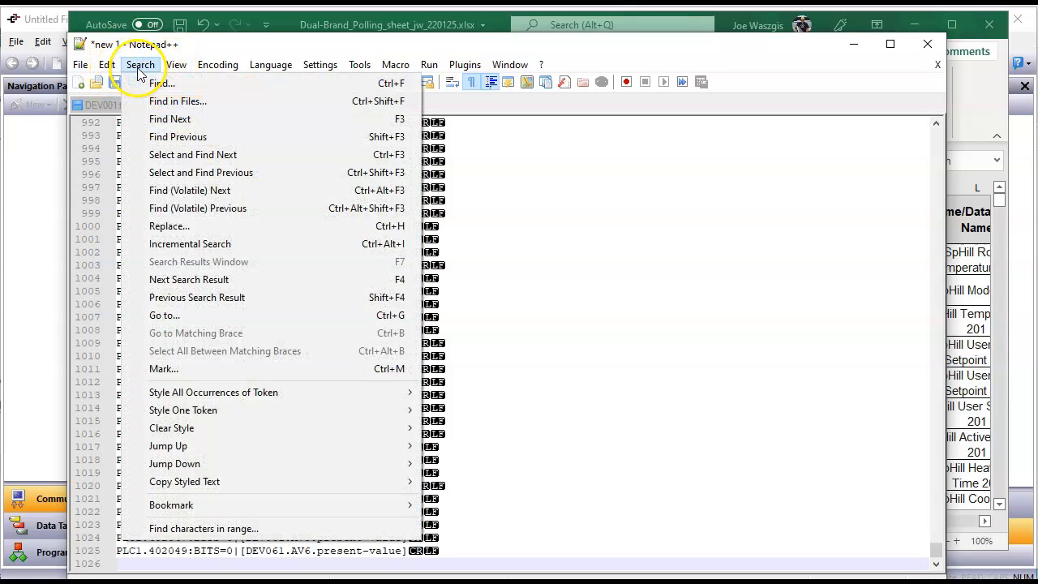
{"action": "left_click", "coordinate": [163, 226]}
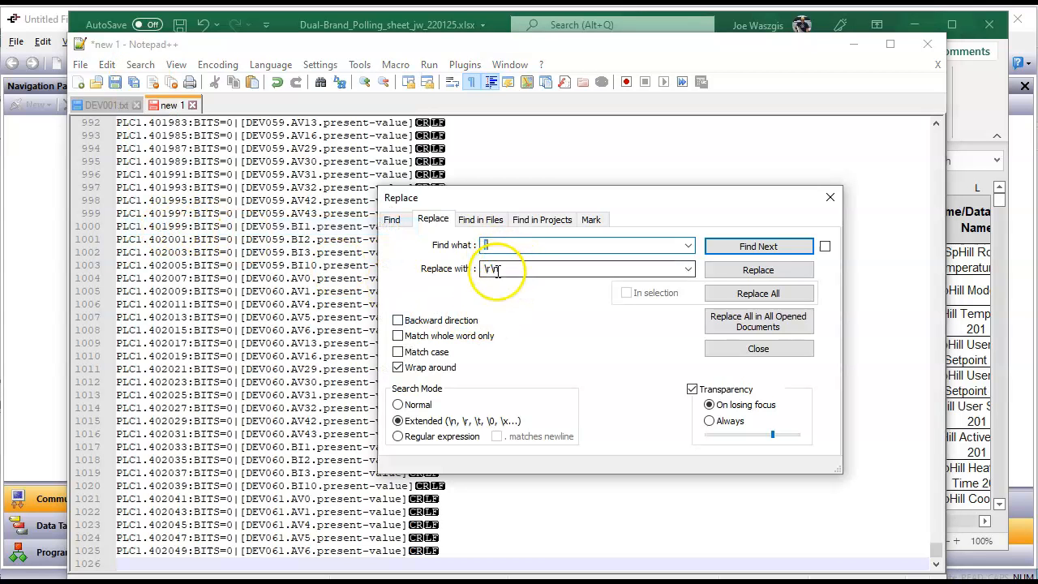
{"action": "left_click", "coordinate": [779, 328]}
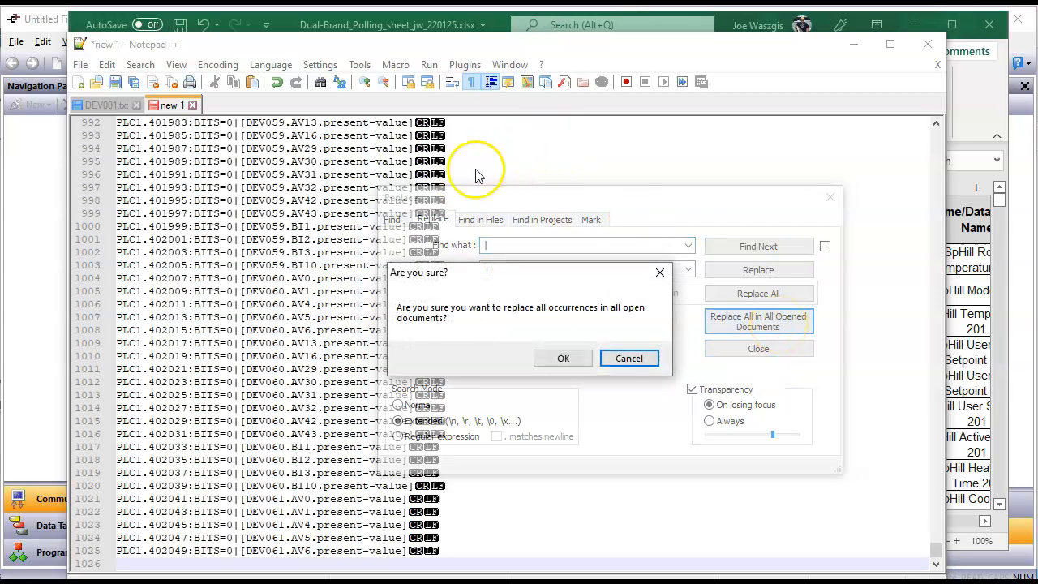
{"action": "left_click", "coordinate": [578, 360]}
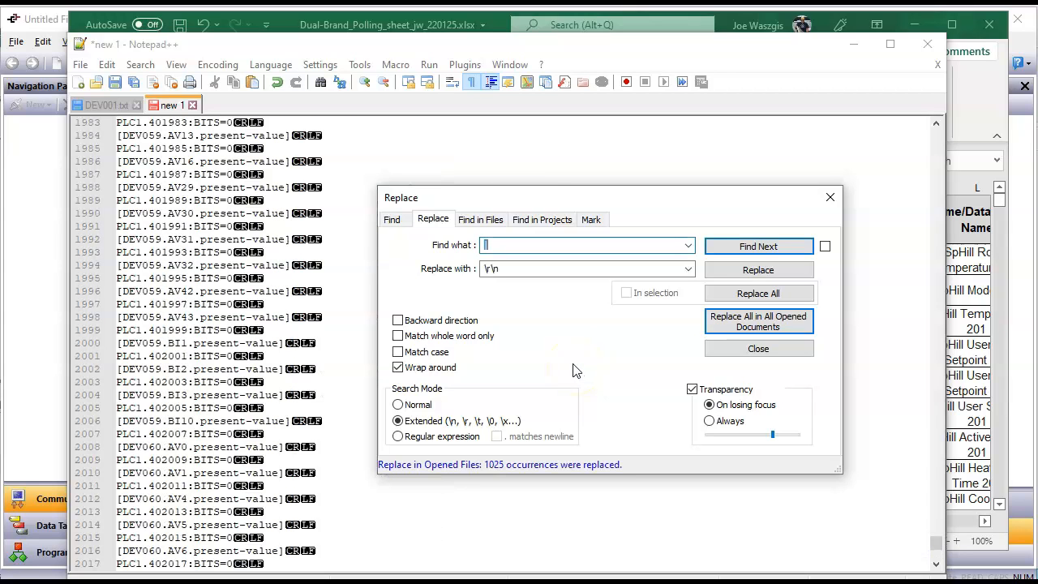
{"action": "left_click", "coordinate": [830, 197]}
Save the new mapping document as Block_1 text file in the BacNET_Hotel folder
{"action": "left_click", "coordinate": [80, 64]}
{"action": "left_click", "coordinate": [131, 157]}
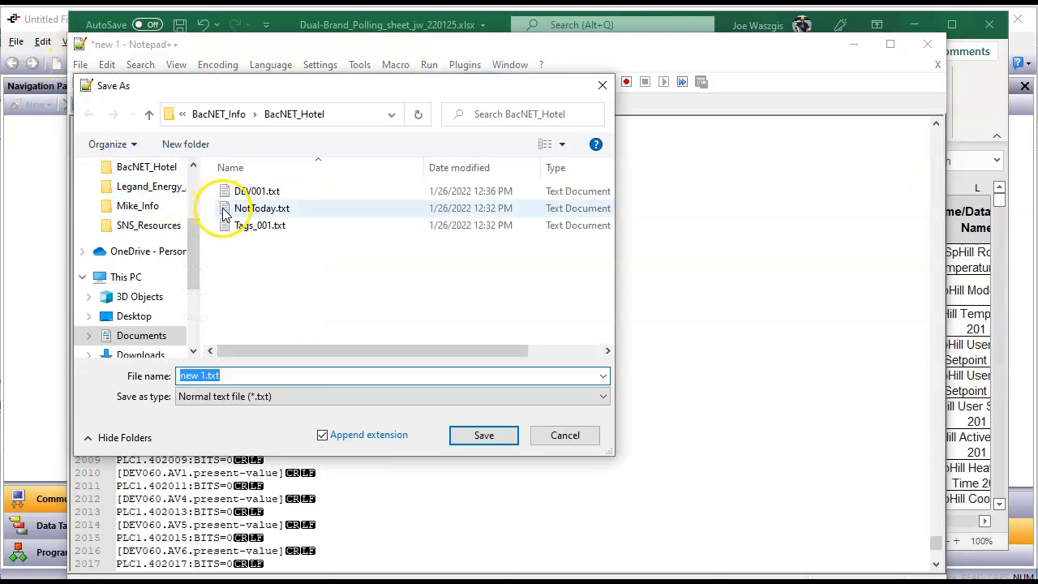
{"action": "left_click", "coordinate": [240, 191]}
{"action": "left_click", "coordinate": [248, 377]}
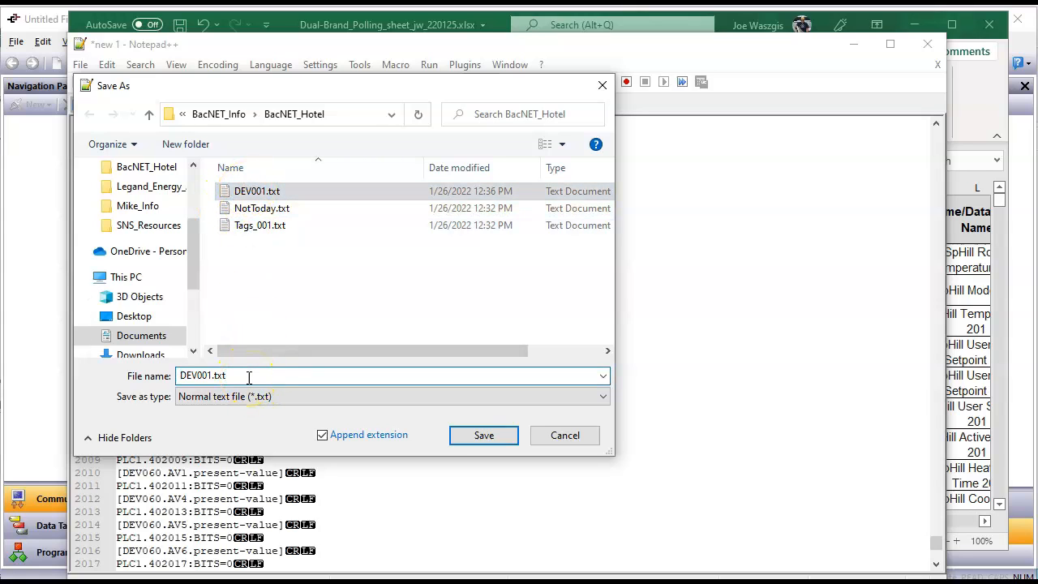
{"action": "key", "text": "BackSpace"}
{"action": "key", "text": "BackSpace"}
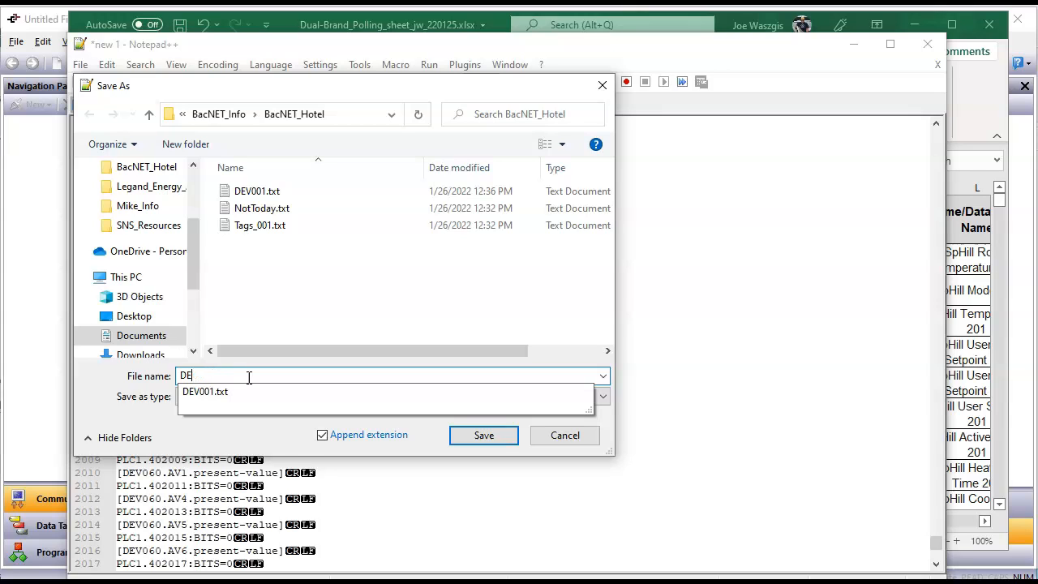
{"action": "key", "text": "BackSpace"}
{"action": "key", "text": "BackSpace"}
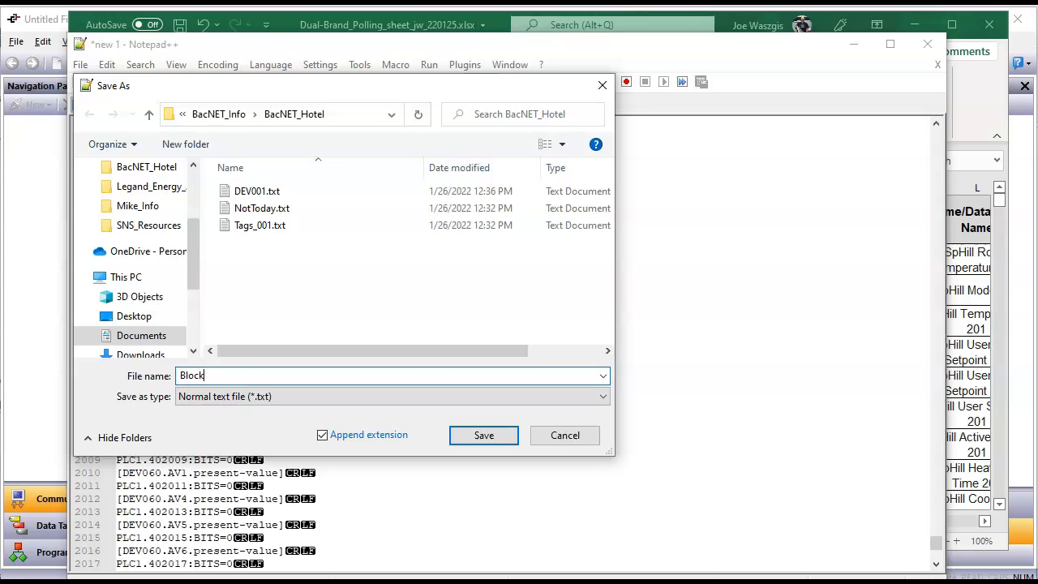
{"action": "type", "text": "Block_1"}
{"action": "key", "text": "Return"}
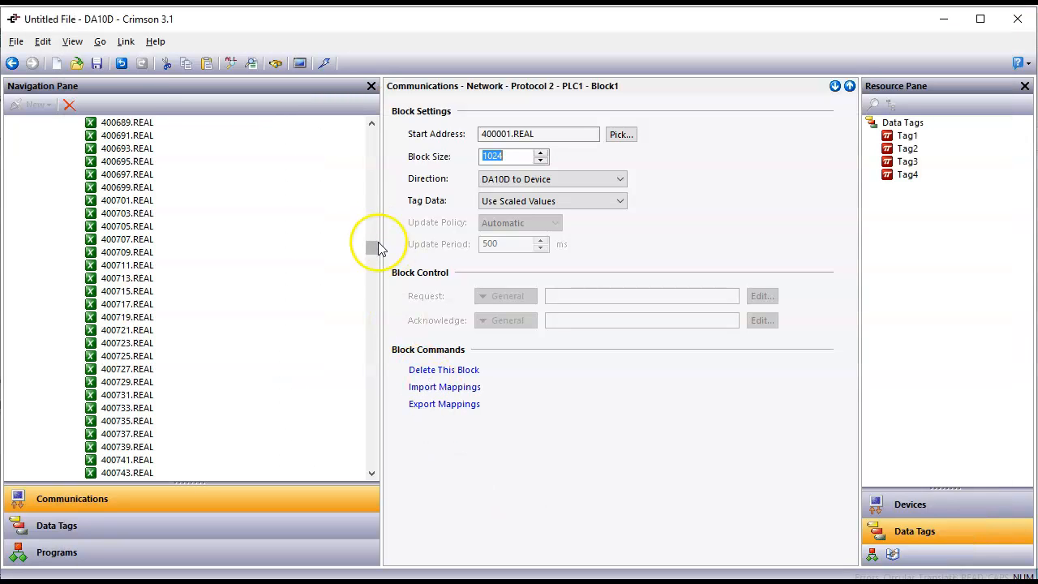
Switch to Crimson 3.1 and import the mappings from Block_1.txt into PLC1's Block1
{"action": "left_click_drag", "start_coordinate": [371, 248], "coordinate": [371, 128]}
{"action": "left_click", "coordinate": [97, 200]}
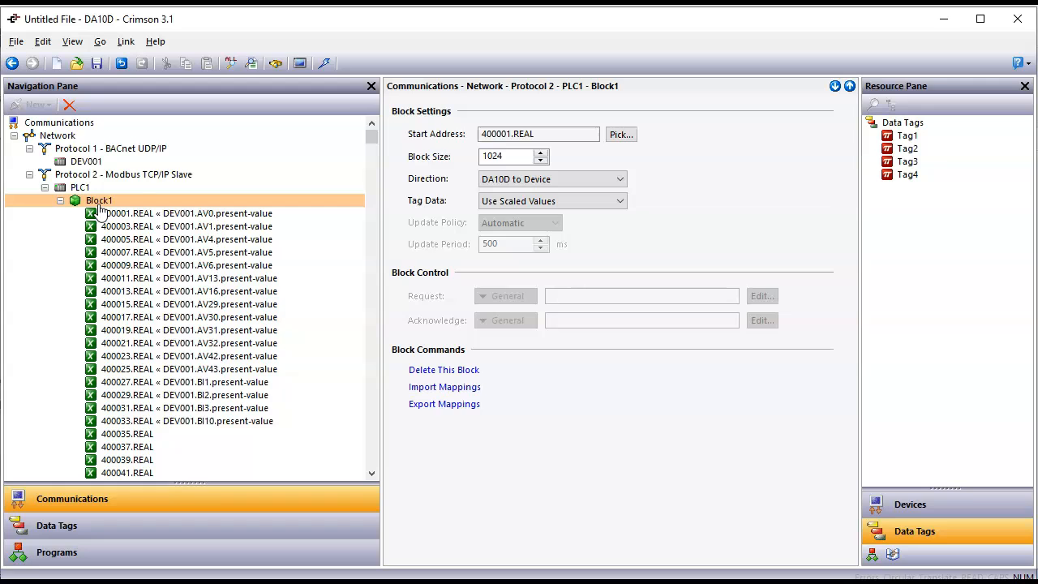
{"action": "left_click", "coordinate": [433, 390]}
{"action": "left_click", "coordinate": [483, 298]}
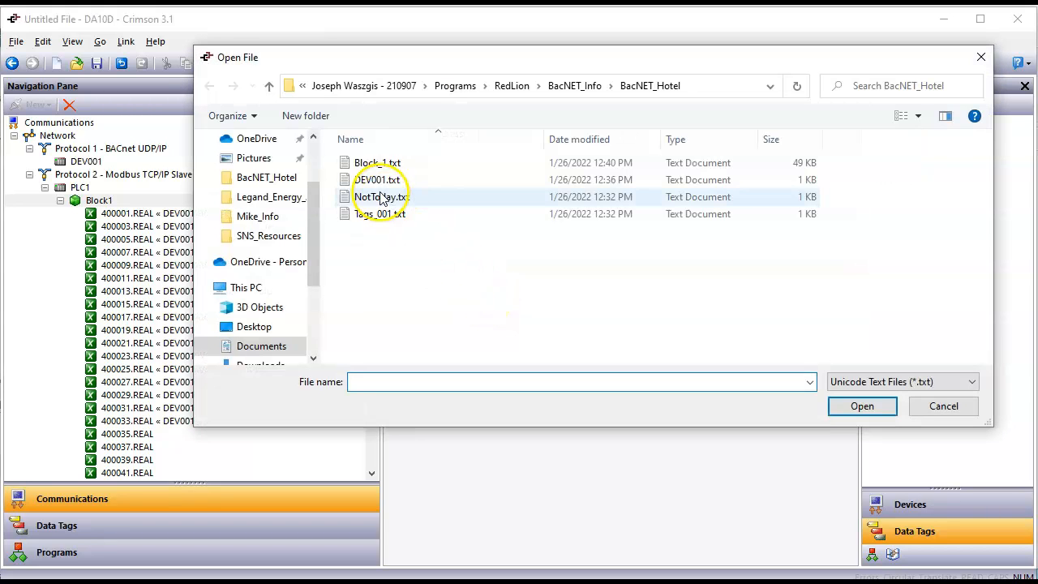
{"action": "left_click", "coordinate": [378, 167]}
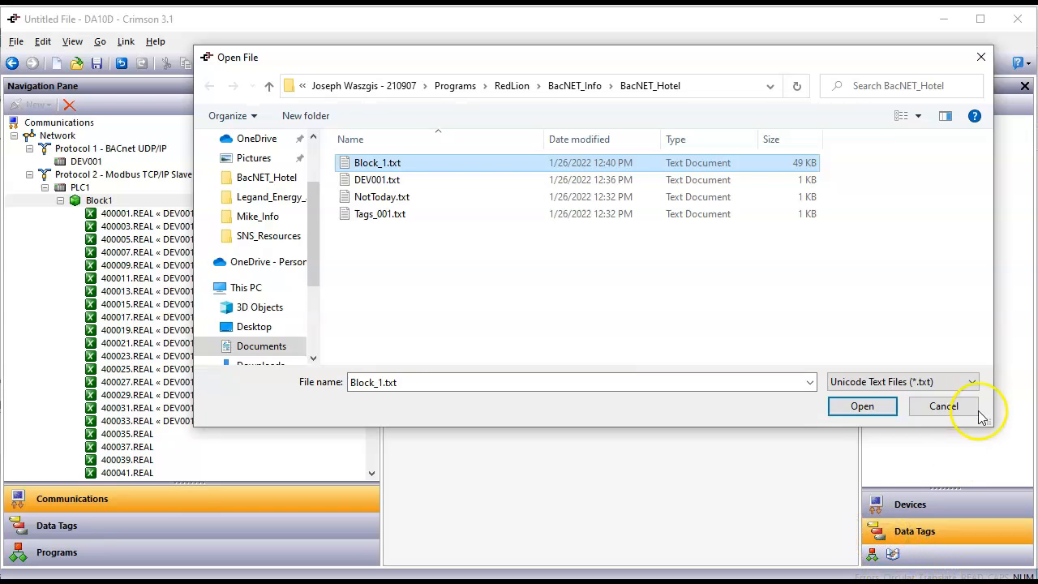
{"action": "left_click", "coordinate": [880, 411]}
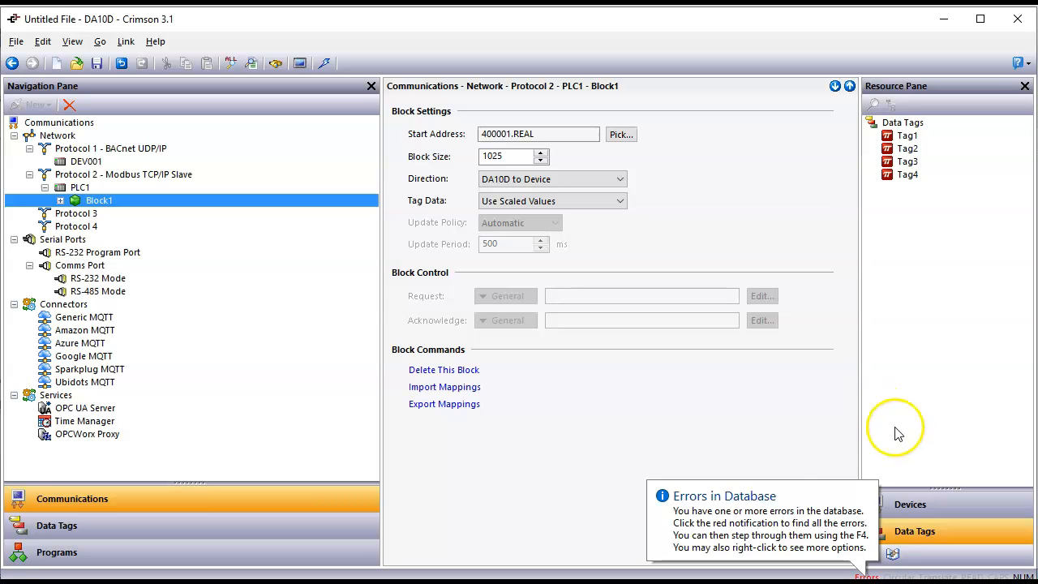
Look through Block1's imported register mappings from the first to the last entry and check the Protocol 1 port settings
{"action": "left_click", "coordinate": [60, 201]}
{"action": "scroll", "coordinate": [179, 170], "scroll_direction": "up", "scroll_amount": 1}
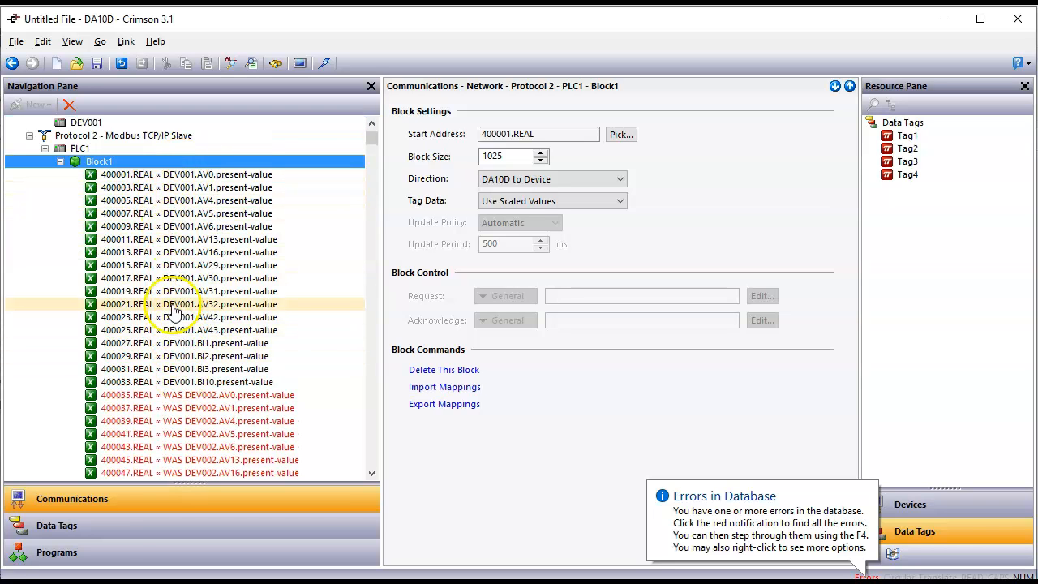
{"action": "scroll", "coordinate": [174, 325], "scroll_direction": "down", "scroll_amount": 2}
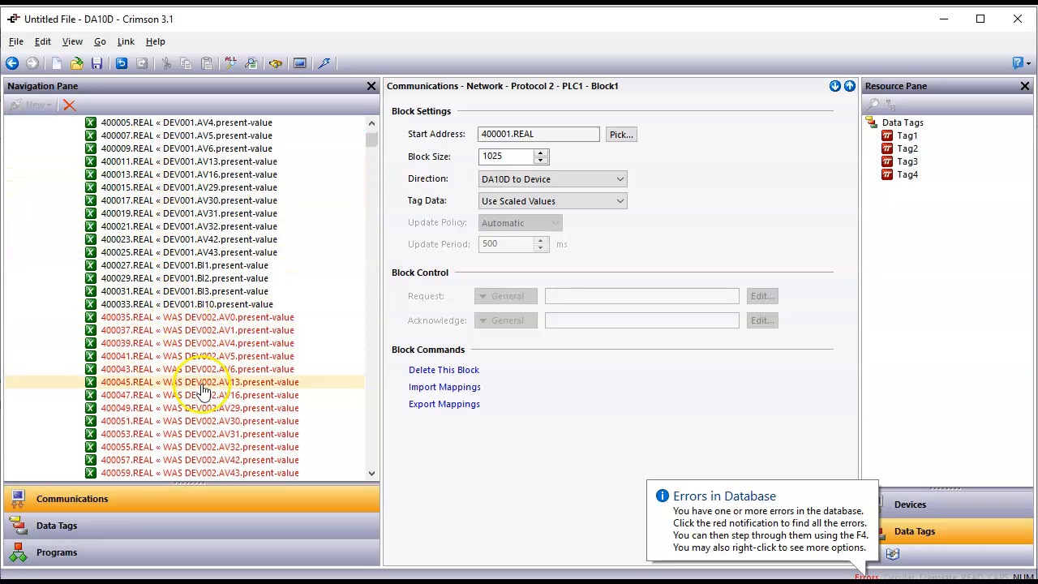
{"action": "scroll", "coordinate": [198, 446], "scroll_direction": "down", "scroll_amount": 4}
{"action": "scroll", "coordinate": [202, 454], "scroll_direction": "down", "scroll_amount": 8}
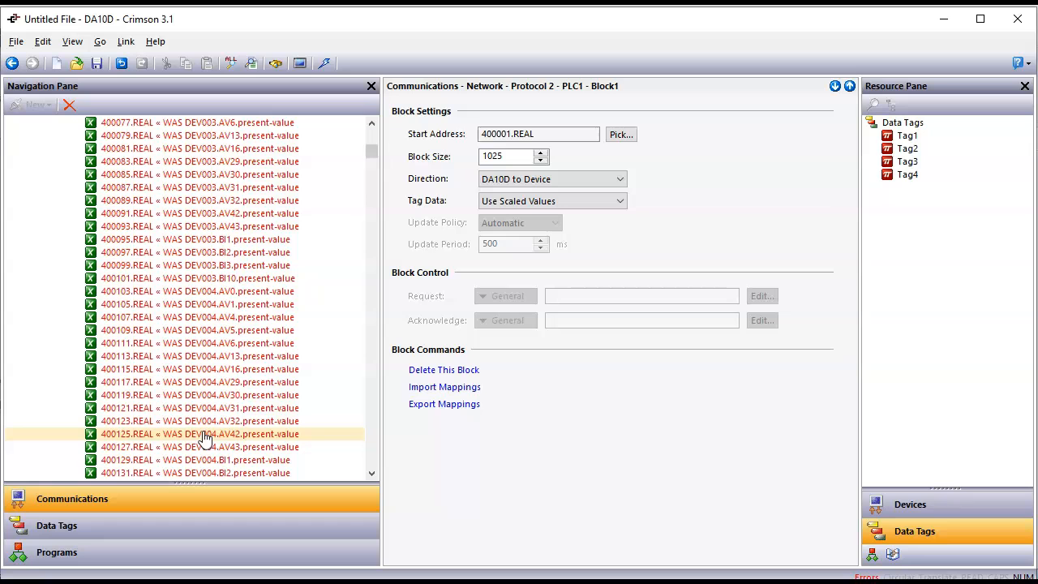
{"action": "scroll", "coordinate": [244, 348], "scroll_direction": "up", "scroll_amount": 15}
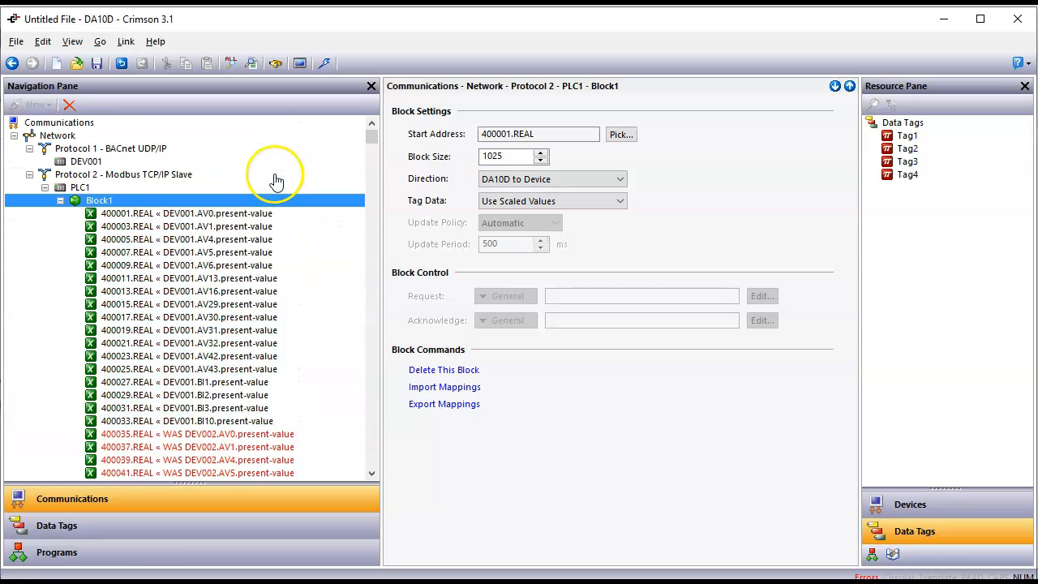
{"action": "left_click", "coordinate": [60, 200]}
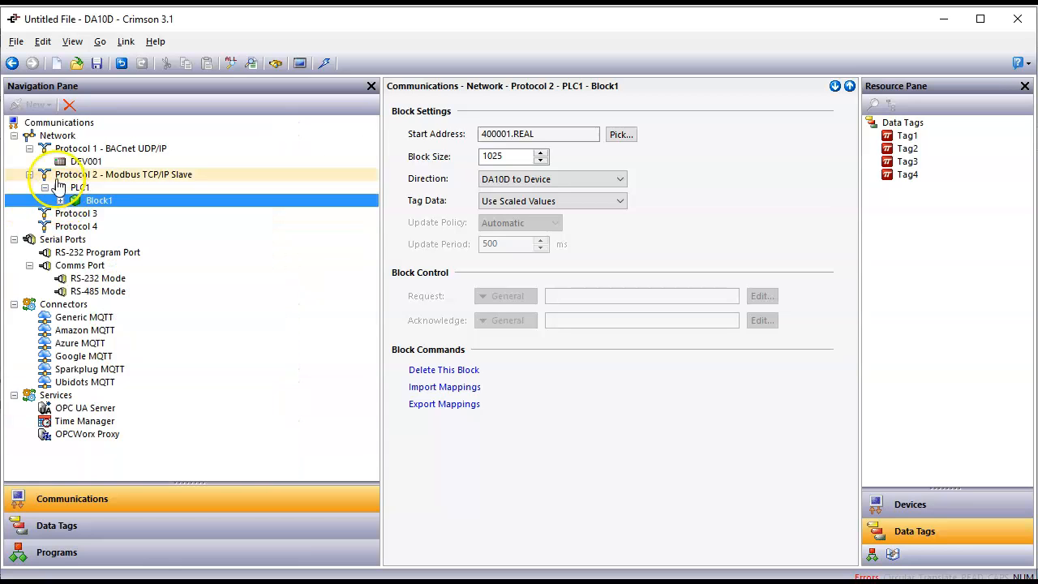
{"action": "left_click", "coordinate": [69, 152]}
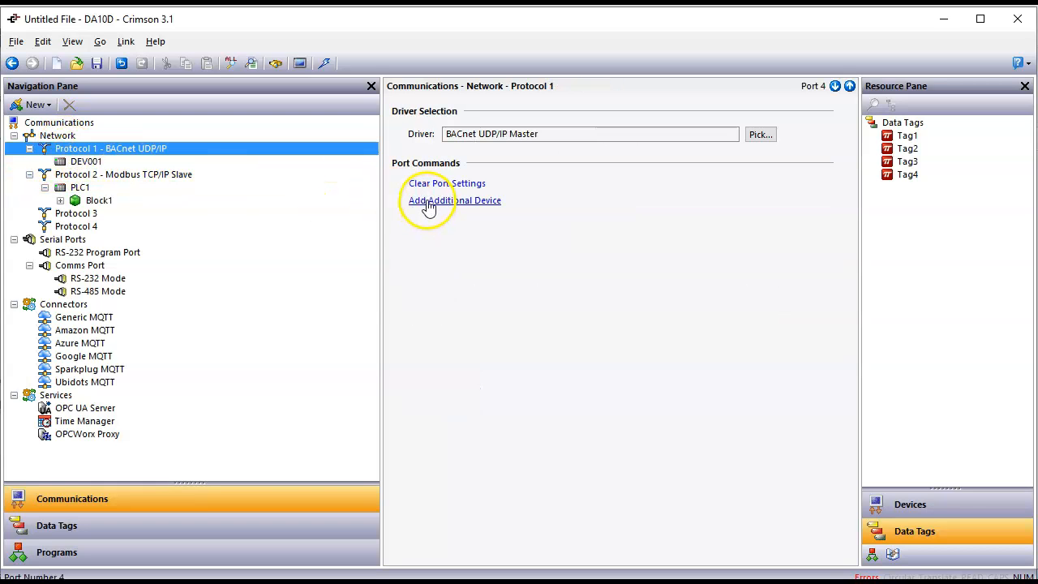
{"action": "left_click", "coordinate": [60, 201]}
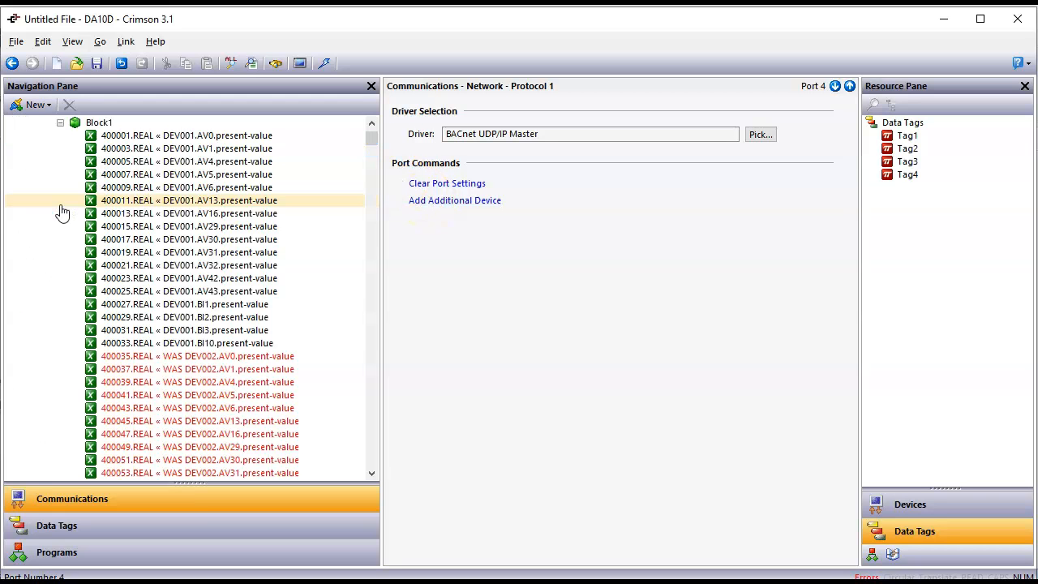
{"action": "left_click_drag", "start_coordinate": [371, 134], "coordinate": [371, 456]}
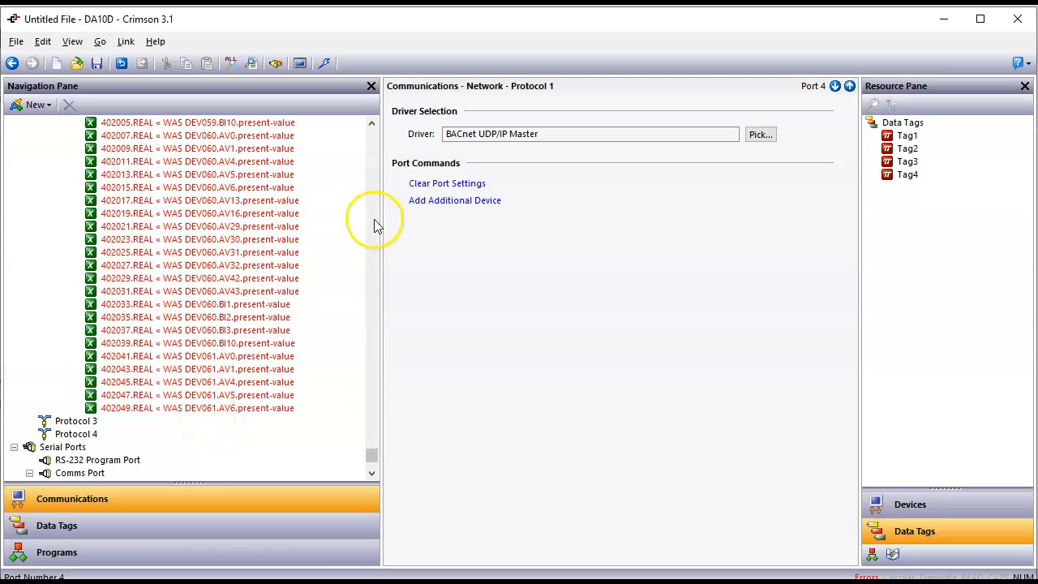
{"action": "left_click_drag", "start_coordinate": [370, 457], "coordinate": [395, 133]}
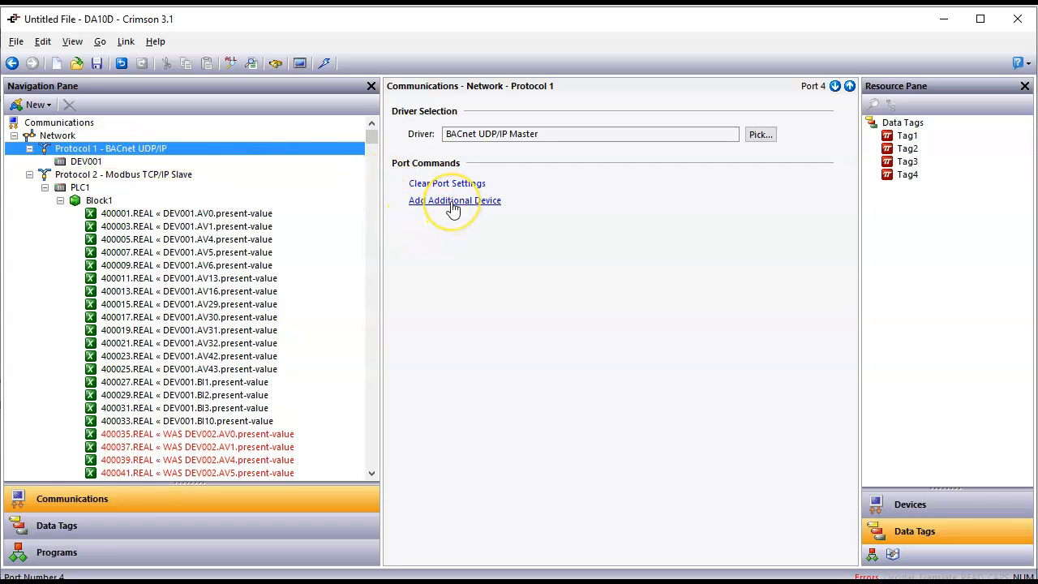
Add nine additional devices to the Protocol 1 BACnet UDP/IP port
{"action": "left_click", "coordinate": [90, 161]}
{"action": "left_click", "coordinate": [119, 149]}
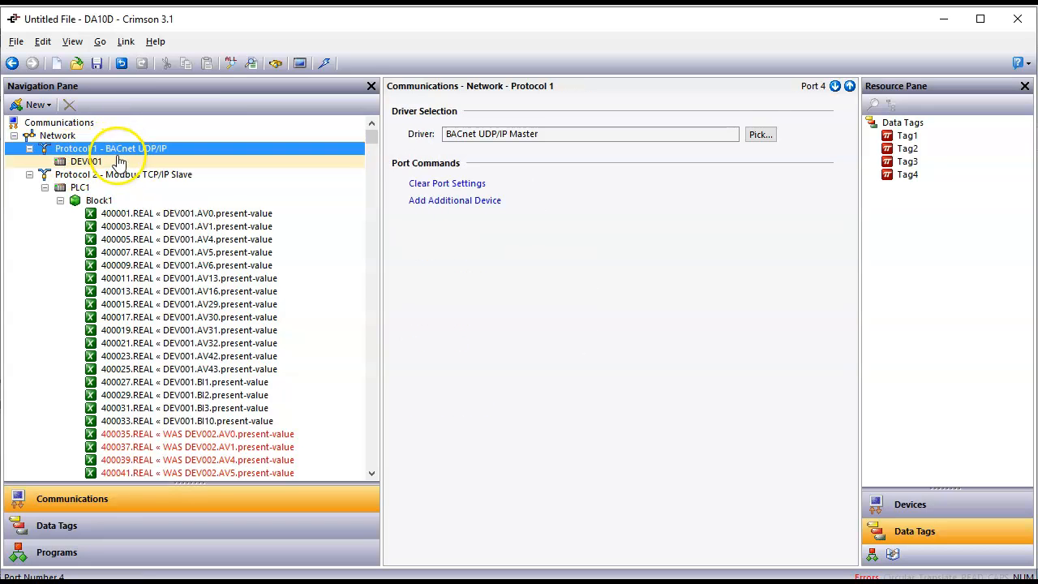
{"action": "left_click", "coordinate": [468, 203]}
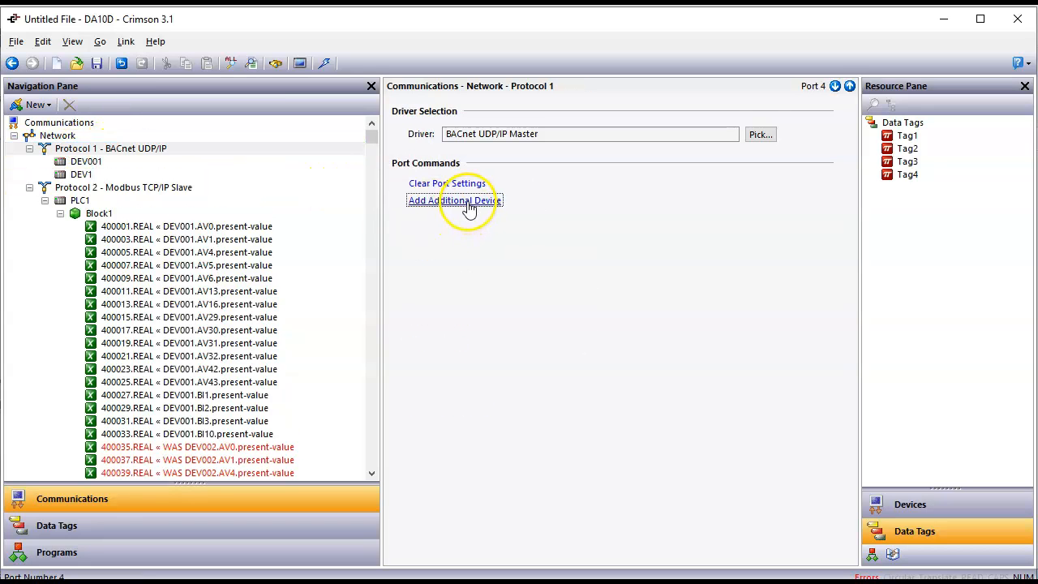
{"action": "left_click", "coordinate": [469, 208]}
{"action": "left_click", "coordinate": [471, 209]}
{"action": "left_click", "coordinate": [473, 212]}
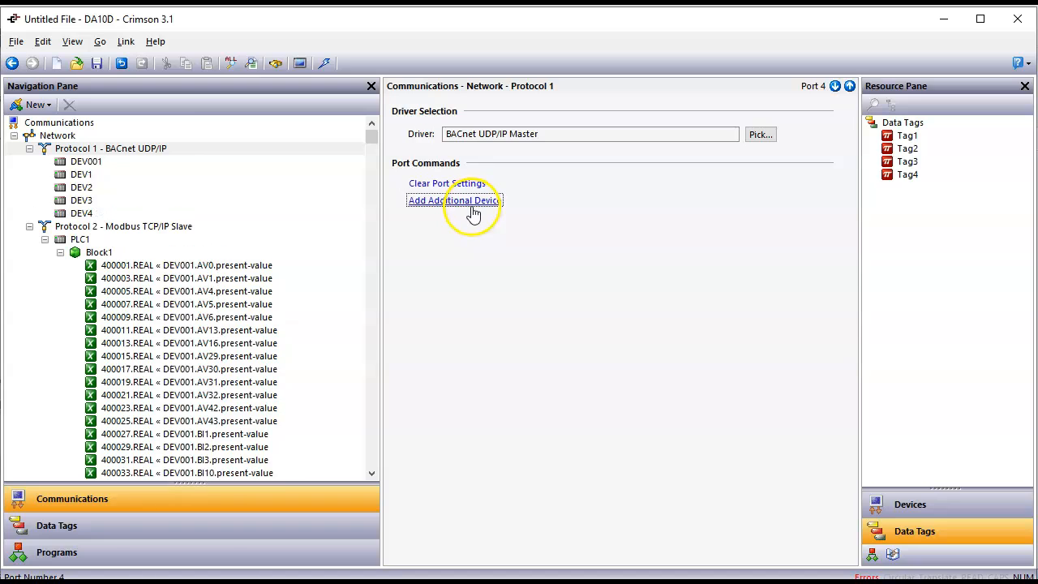
{"action": "left_click", "coordinate": [474, 213]}
{"action": "left_click", "coordinate": [474, 213]}
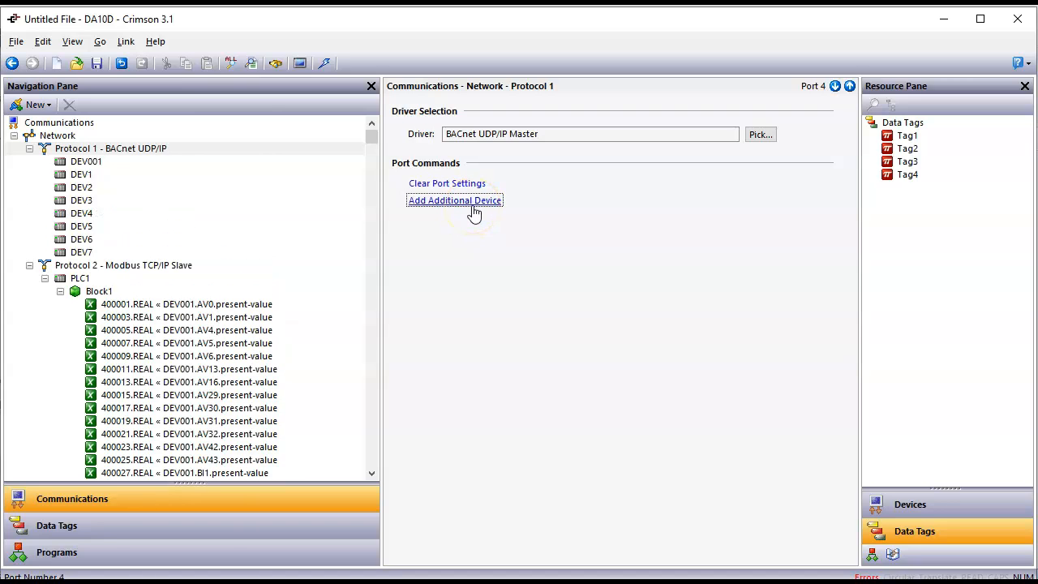
{"action": "left_click", "coordinate": [473, 212]}
{"action": "left_click", "coordinate": [473, 212]}
{"action": "left_click", "coordinate": [470, 209]}
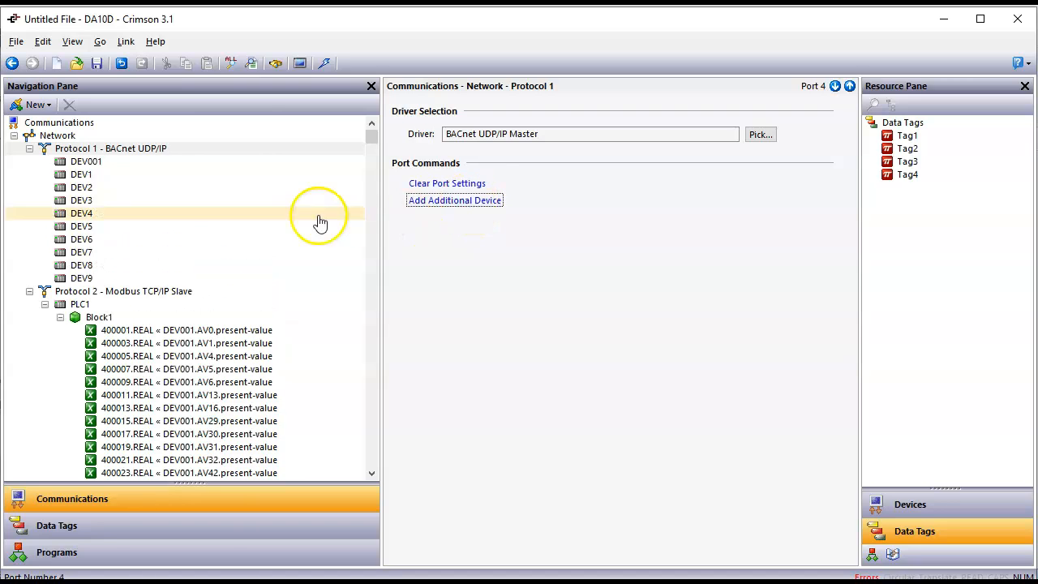
Rename the added BACnet device DEV1 as DEV002
{"action": "left_click", "coordinate": [116, 166]}
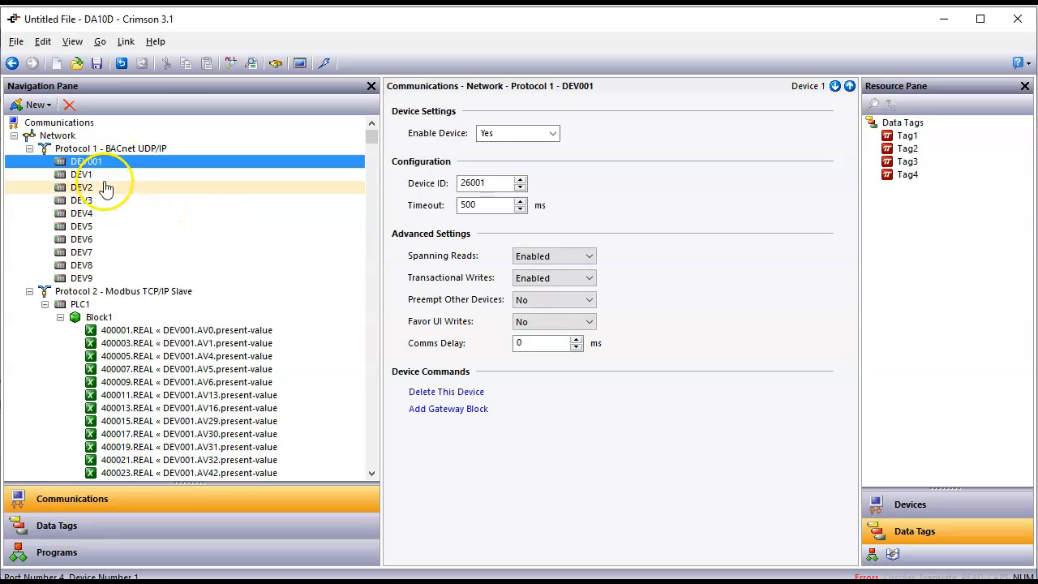
{"action": "left_click", "coordinate": [83, 176]}
{"action": "left_click", "coordinate": [82, 177]}
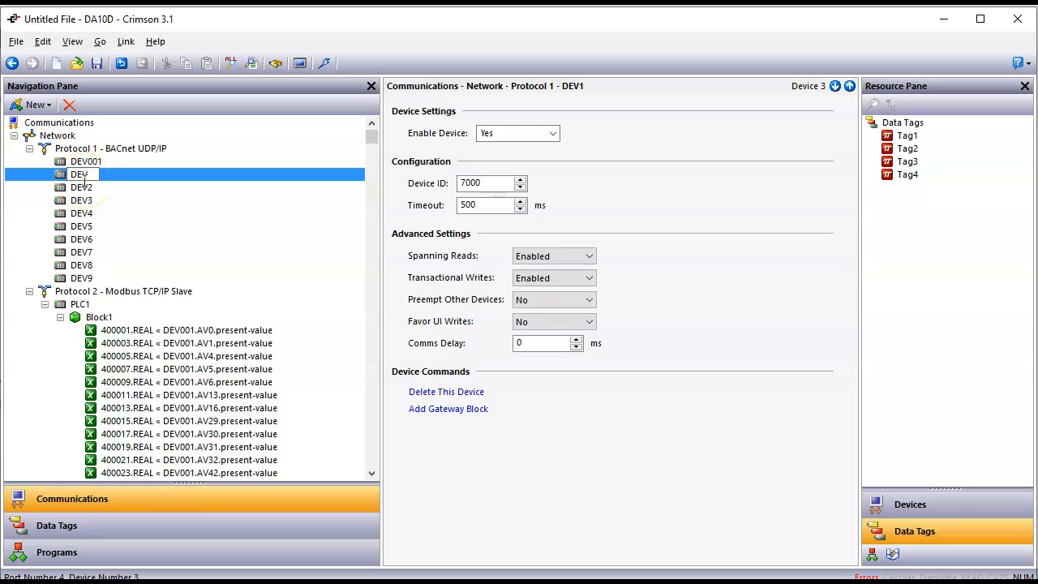
{"action": "type", "text": "DEV002"}
{"action": "key", "text": "Return"}
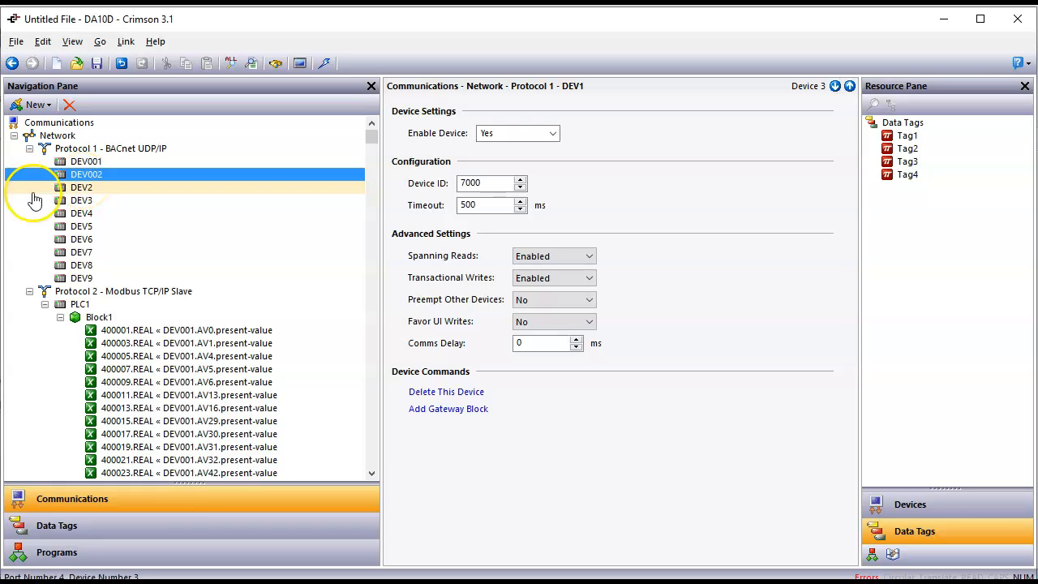
Rename the BACnet devices DEV2 and DEV3 as DEV003 and DEV004
{"action": "left_click", "coordinate": [79, 193]}
{"action": "left_click", "coordinate": [79, 190]}
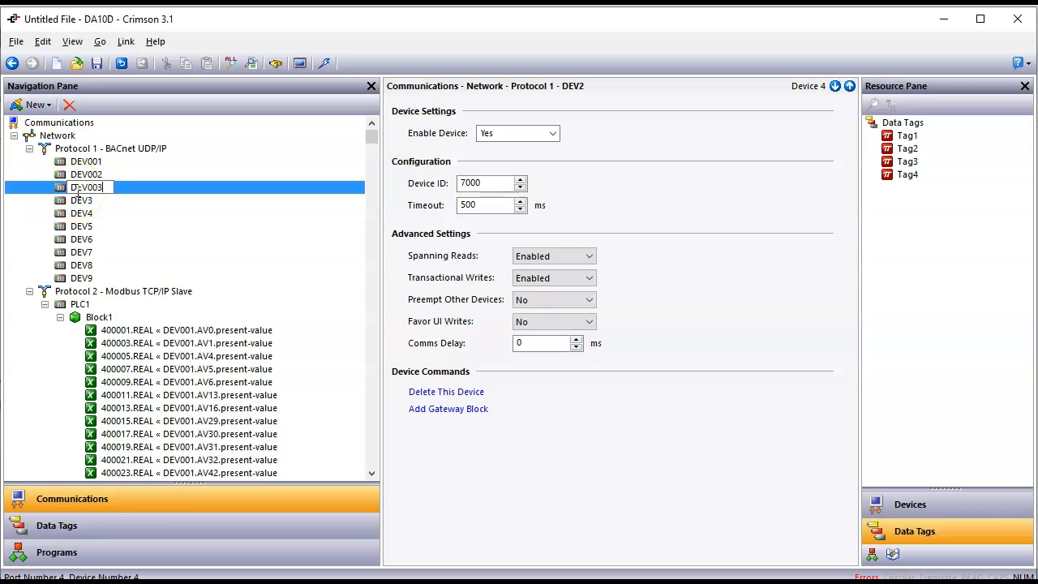
{"action": "type", "text": "DEV003"}
{"action": "key", "text": "Return"}
{"action": "left_click", "coordinate": [86, 205]}
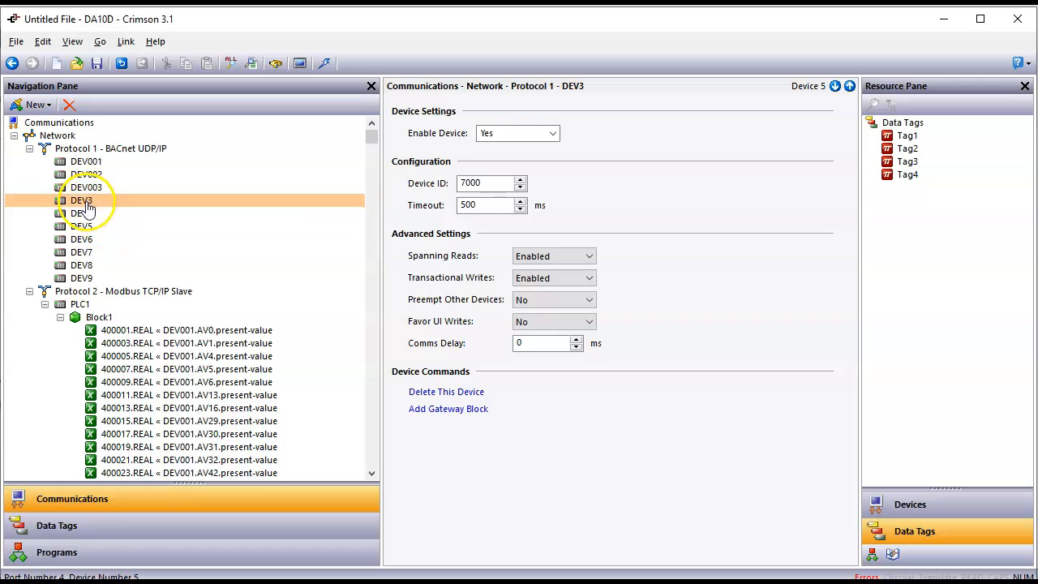
{"action": "left_click", "coordinate": [87, 202]}
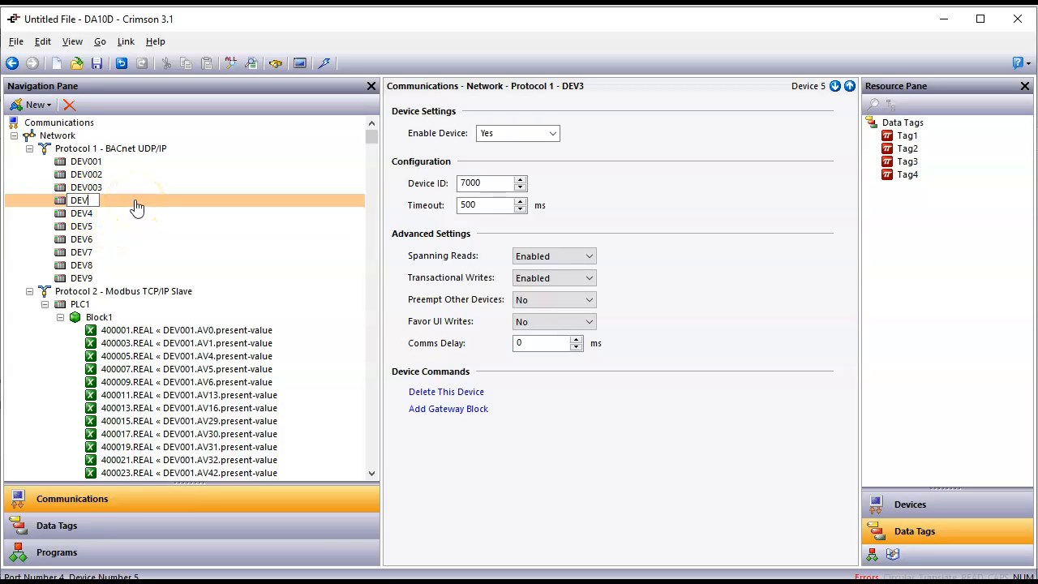
{"action": "key", "text": "Return"}
Rename the BACnet device DEV4 as DEV005
{"action": "left_click", "coordinate": [82, 216]}
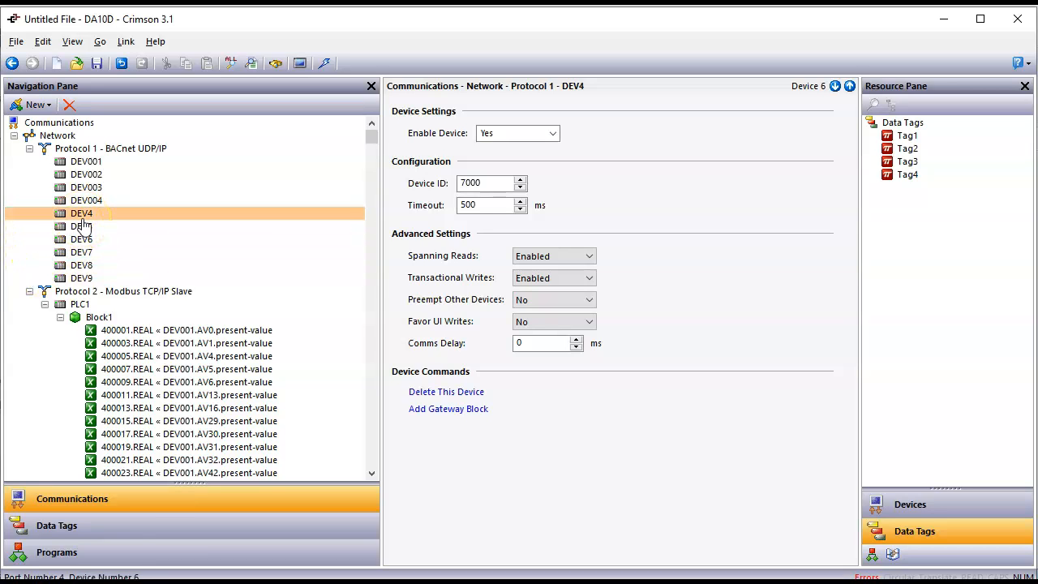
{"action": "key", "text": "F2"}
{"action": "type", "text": "005"}
{"action": "key", "text": "Return"}
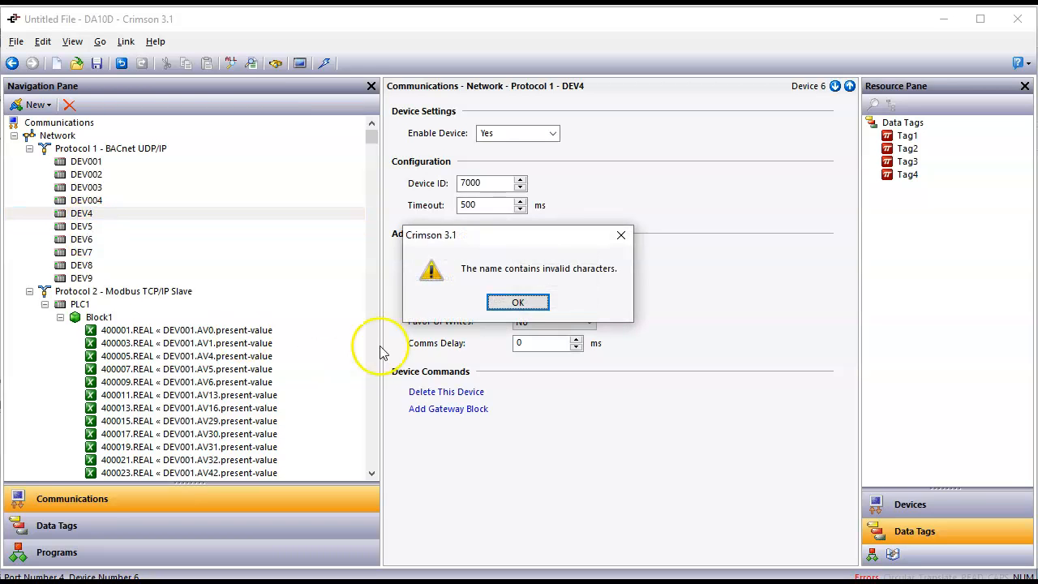
{"action": "left_click", "coordinate": [538, 309]}
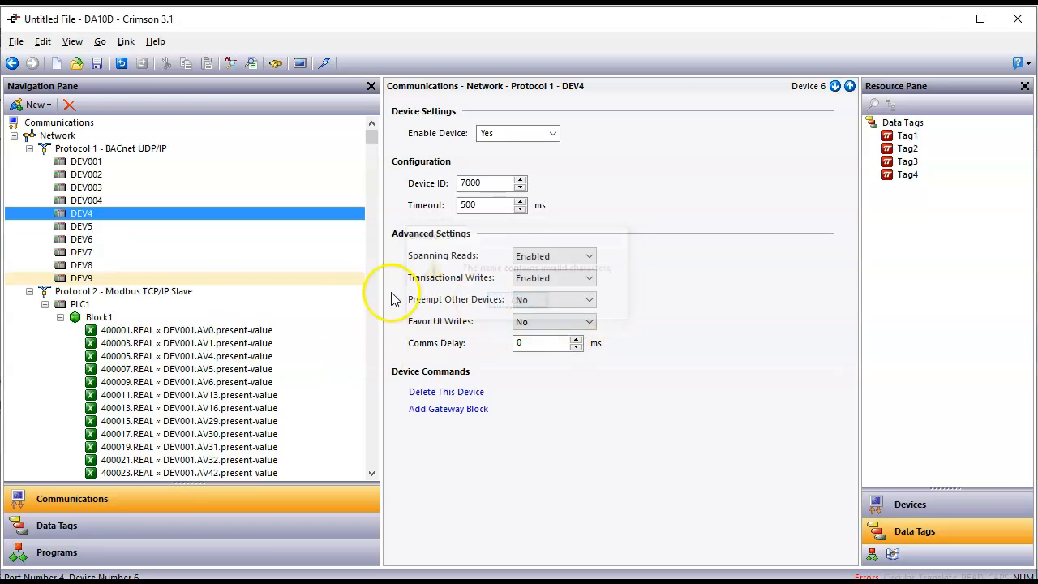
{"action": "left_click", "coordinate": [81, 214]}
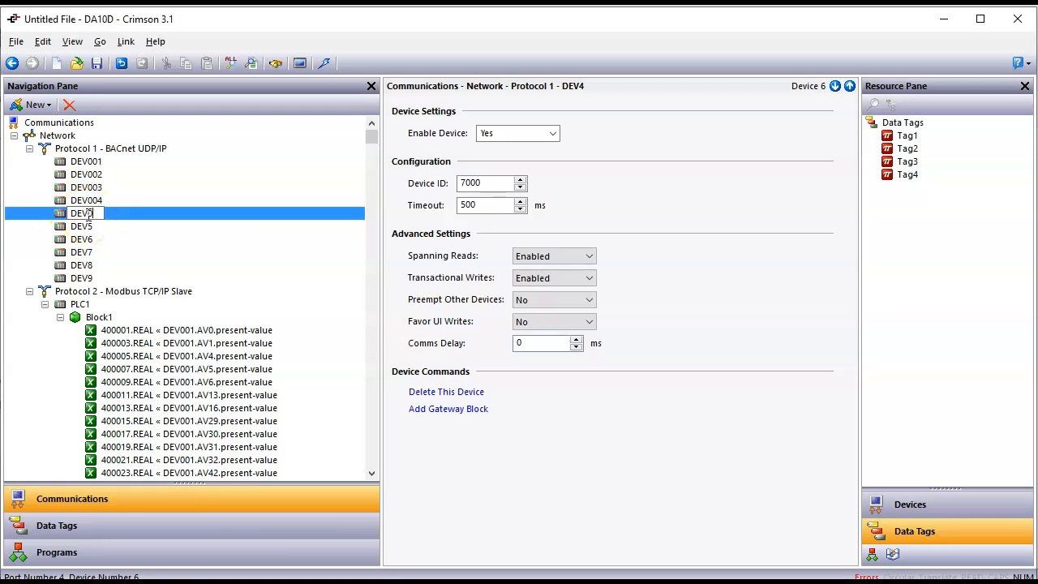
{"action": "key", "text": "Return"}
Rename the BACnet devices DEV5 and DEV6 as DEV006 and DEV007
{"action": "left_click", "coordinate": [81, 229]}
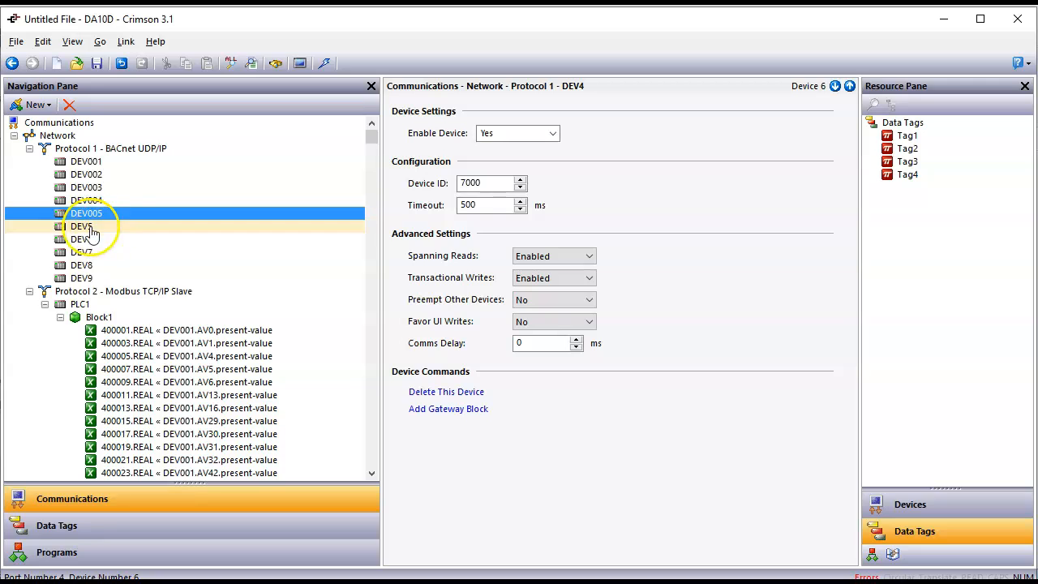
{"action": "left_click", "coordinate": [81, 229]}
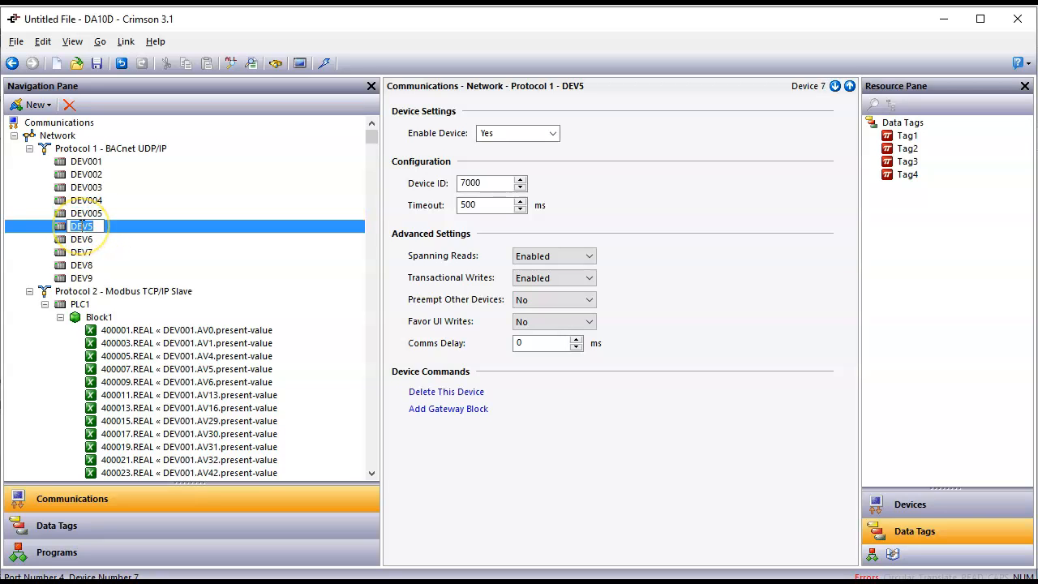
{"action": "type", "text": "DEV006"}
{"action": "key", "text": "Return"}
{"action": "left_click", "coordinate": [90, 241]}
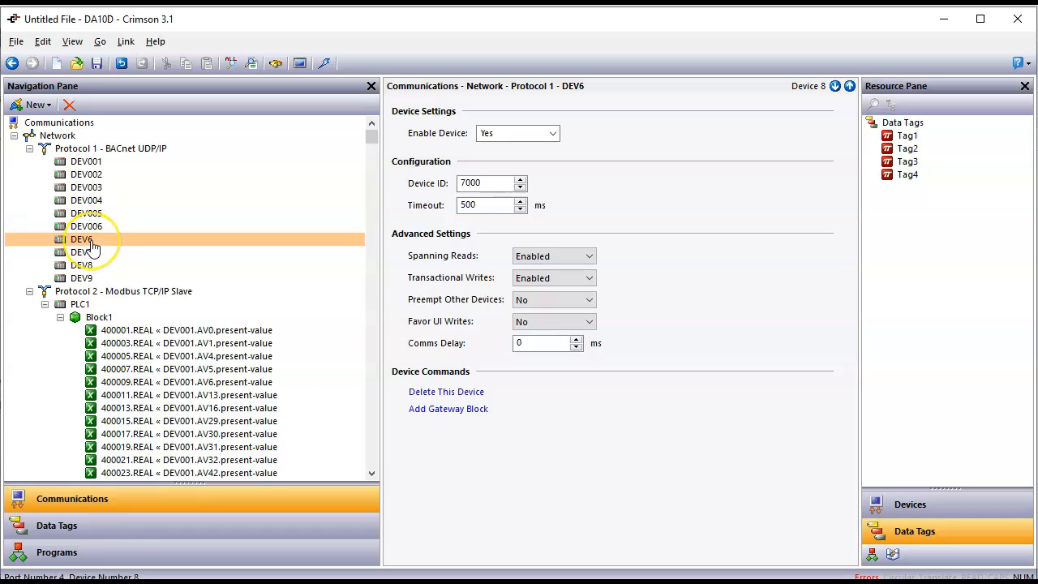
{"action": "left_click", "coordinate": [91, 243]}
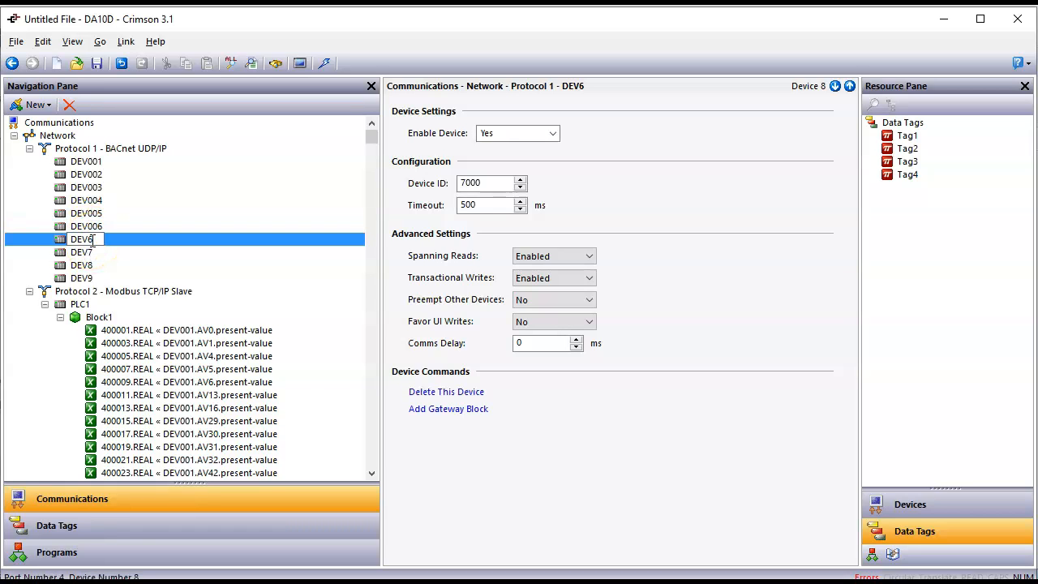
{"action": "type", "text": "DEV007"}
{"action": "key", "text": "Return"}
Rename the BACnet device DEV7 as DEV008
{"action": "left_click", "coordinate": [83, 254]}
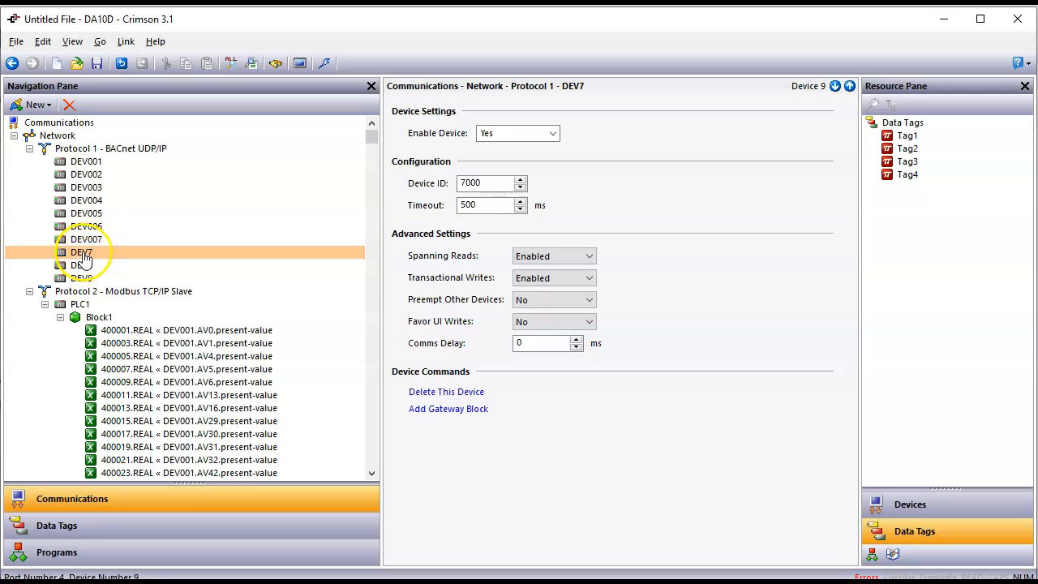
{"action": "left_click", "coordinate": [84, 253]}
{"action": "key", "text": "BackSpace"}
{"action": "type", "text": "008"}
{"action": "key", "text": "Return"}
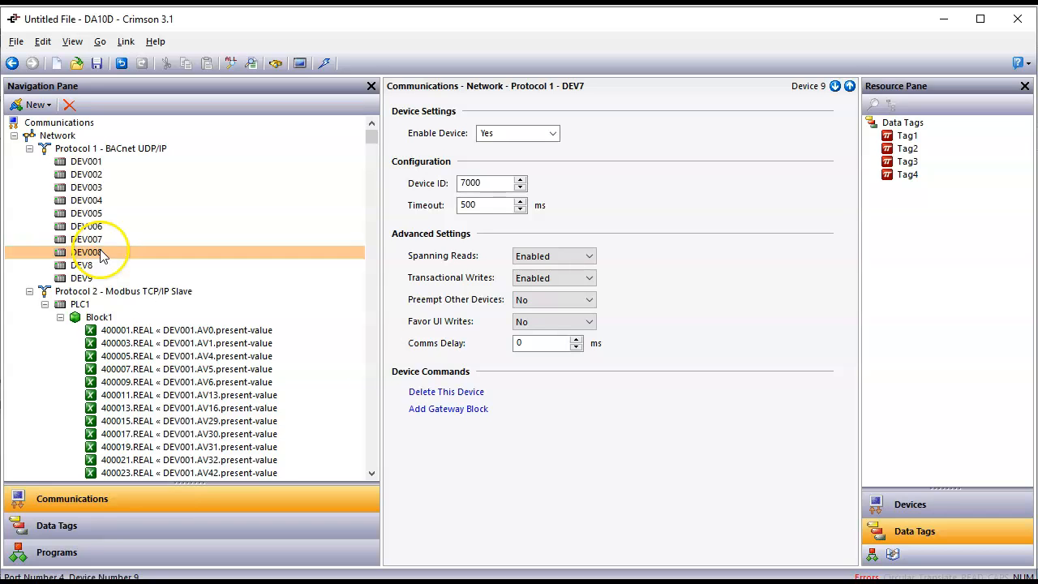
Rename the BACnet devices DEV8 and DEV9 as DEV009 and DEV010
{"action": "left_click", "coordinate": [84, 266]}
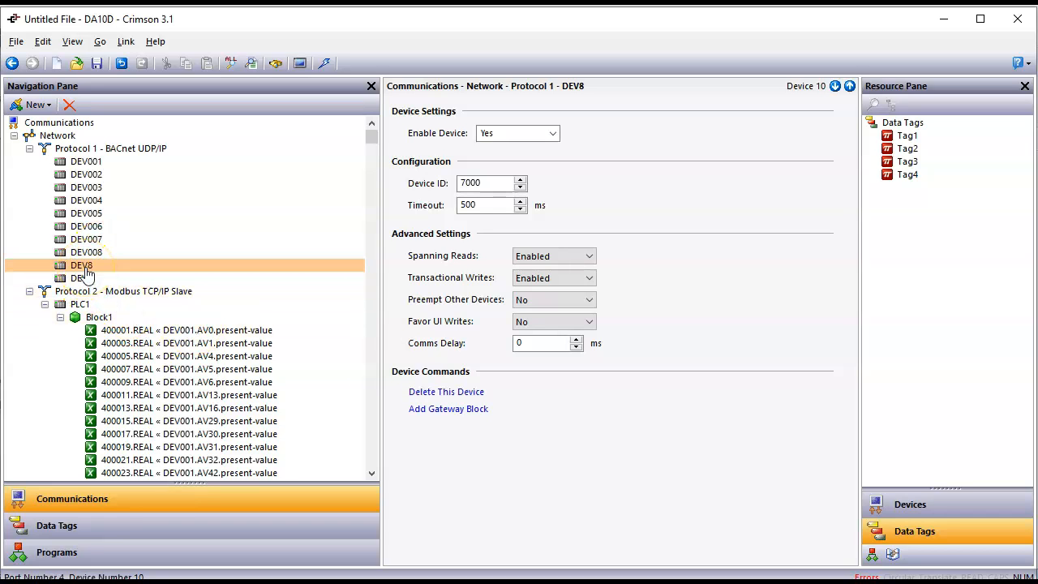
{"action": "left_click", "coordinate": [85, 268]}
{"action": "left_click", "coordinate": [98, 266]}
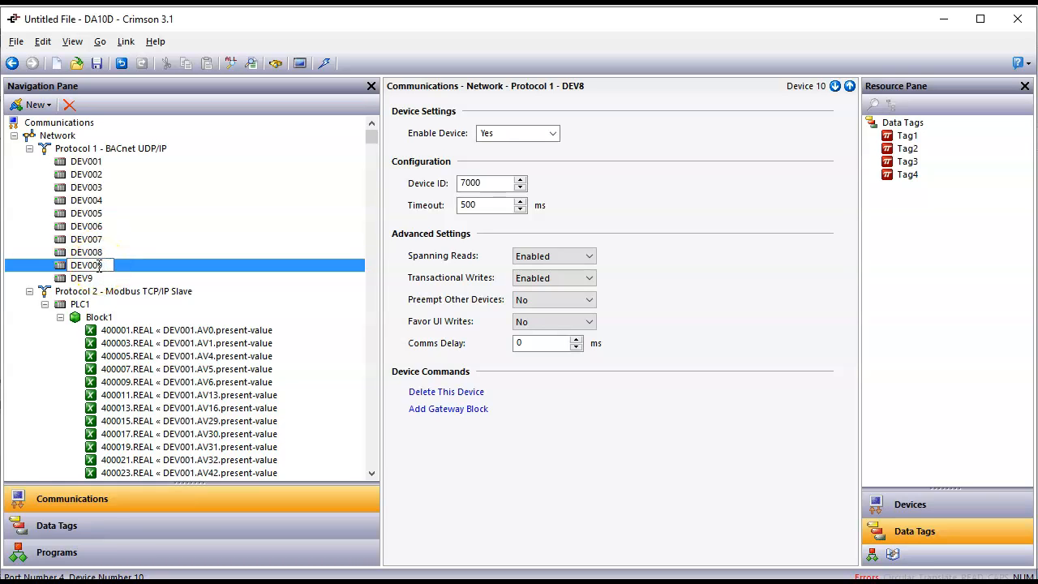
{"action": "key", "text": "Return"}
{"action": "left_click", "coordinate": [87, 278]}
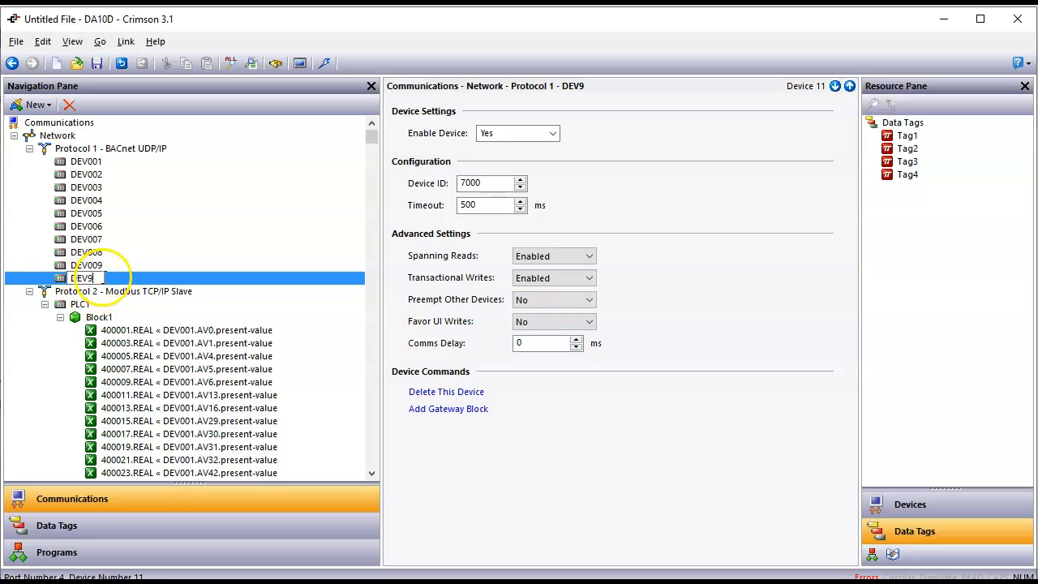
{"action": "key", "text": "Return"}
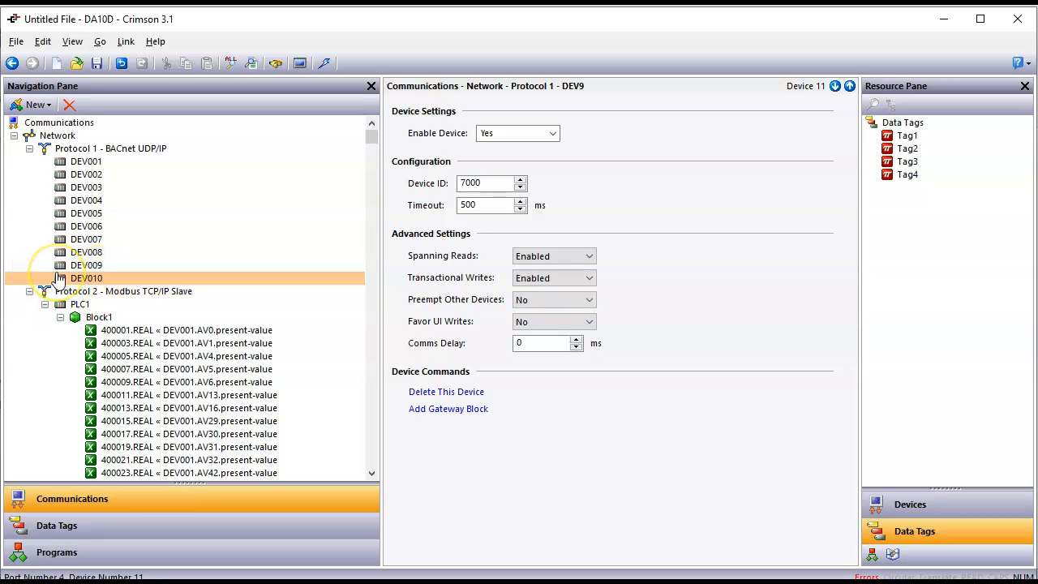
Check the device IDs of DEV001 to DEV003 and compare them with the Device Instance column in the Excel polling sheet
{"action": "left_click", "coordinate": [84, 161]}
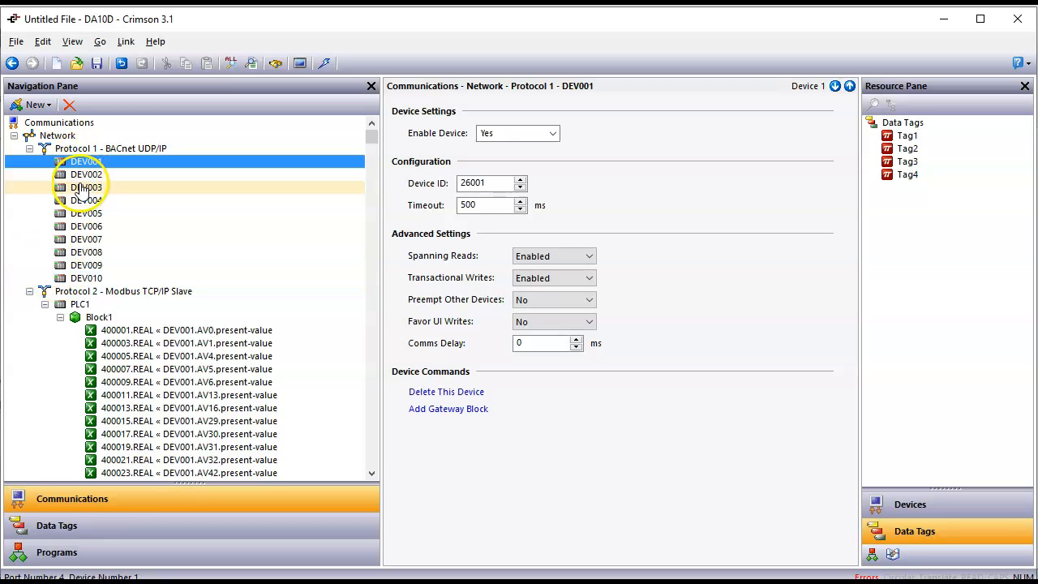
{"action": "left_click", "coordinate": [87, 174]}
{"action": "left_click", "coordinate": [87, 188]}
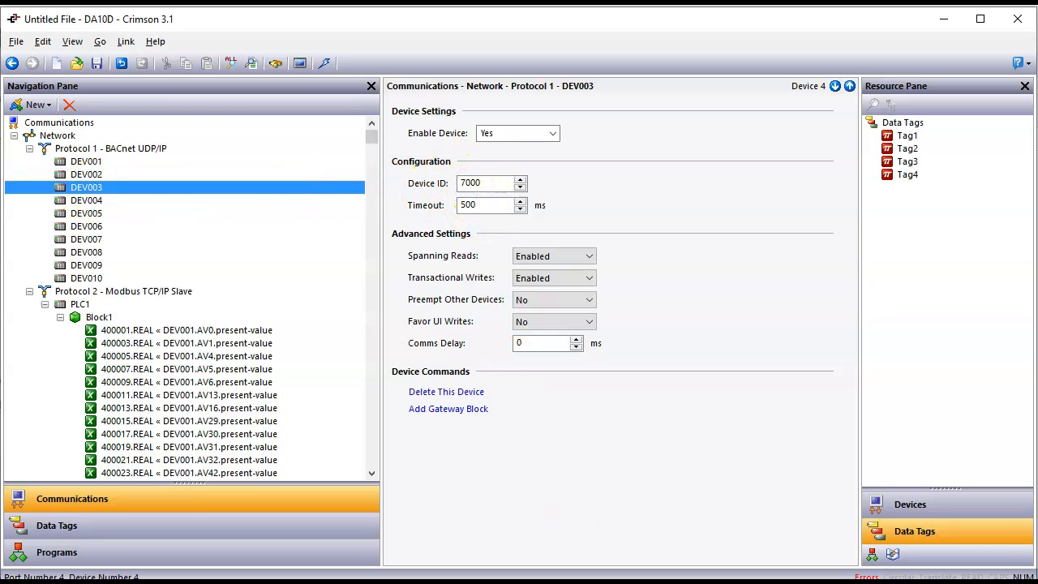
{"action": "key", "text": "alt+Tab"}
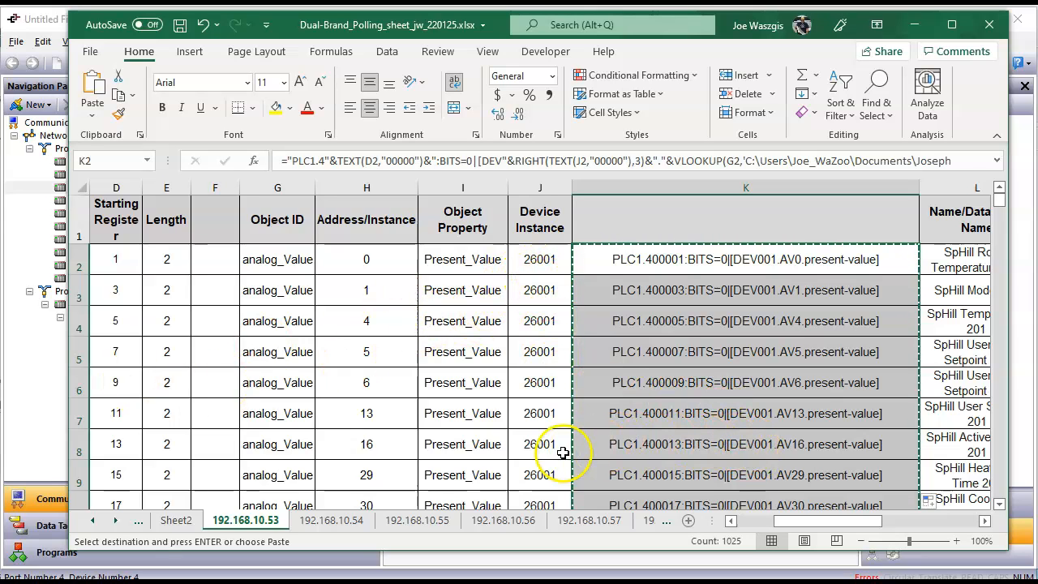
{"action": "scroll", "coordinate": [563, 452], "scroll_direction": "down", "scroll_amount": 5}
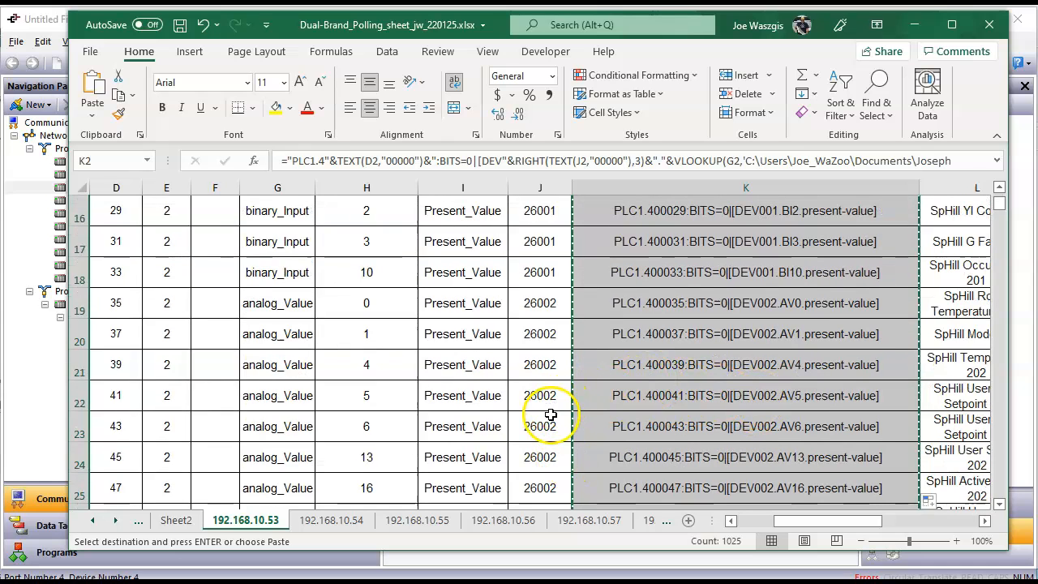
{"action": "scroll", "coordinate": [552, 418], "scroll_direction": "down", "scroll_amount": 5}
{"action": "scroll", "coordinate": [556, 434], "scroll_direction": "down", "scroll_amount": 1}
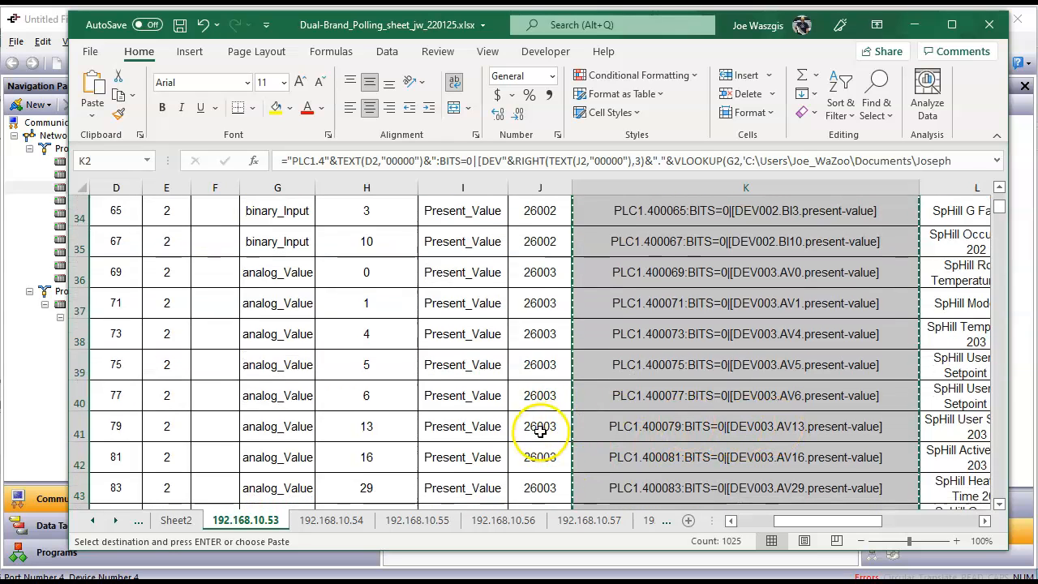
{"action": "left_click", "coordinate": [632, 583]}
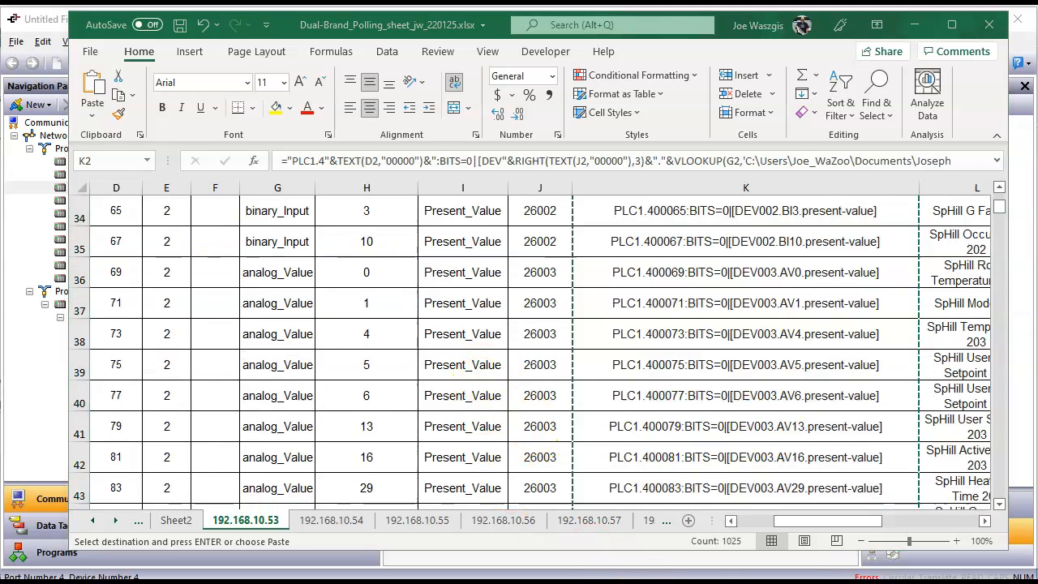
Return to Crimson and copy DEV001's device ID as the base for the other devices
{"action": "left_click", "coordinate": [81, 176]}
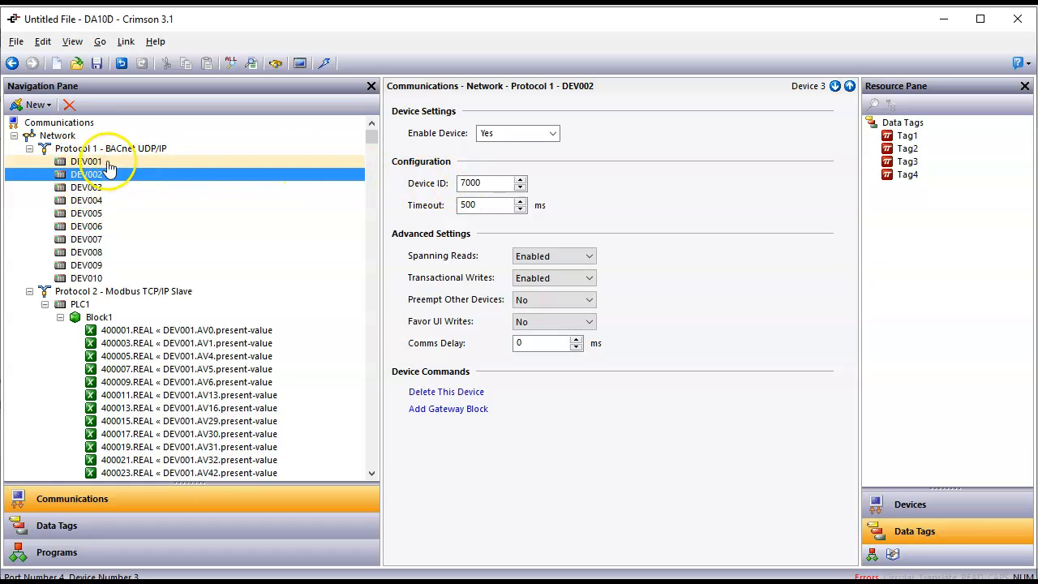
{"action": "left_click", "coordinate": [108, 163]}
{"action": "left_click_drag", "start_coordinate": [472, 181], "coordinate": [491, 180]}
{"action": "double_click", "coordinate": [483, 181]}
{"action": "right_click", "coordinate": [472, 183]}
{"action": "left_click", "coordinate": [510, 235]}
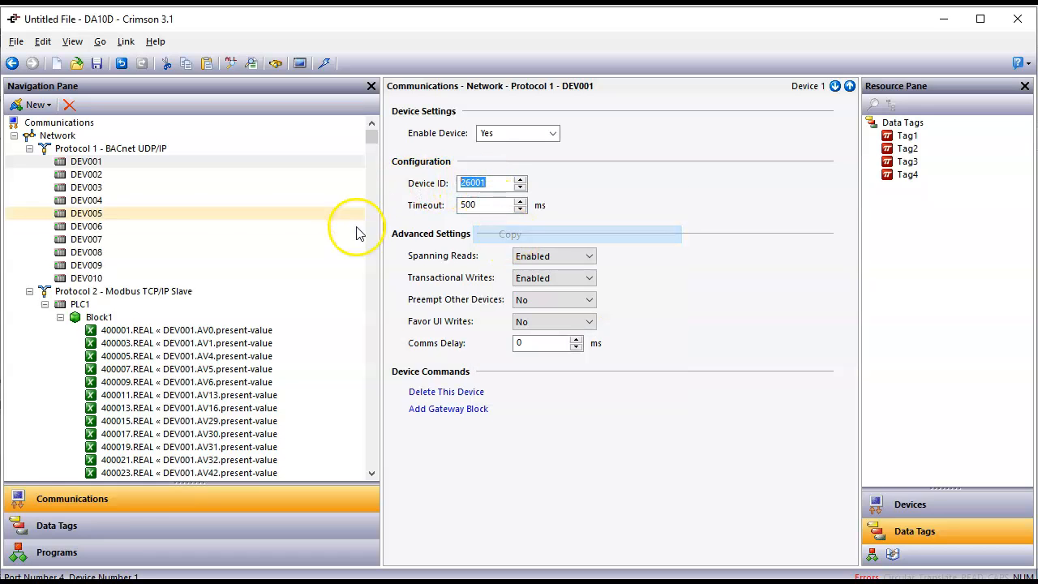
Set the device IDs of DEV002 and DEV003 to 26002 and 26003
{"action": "left_click", "coordinate": [89, 175]}
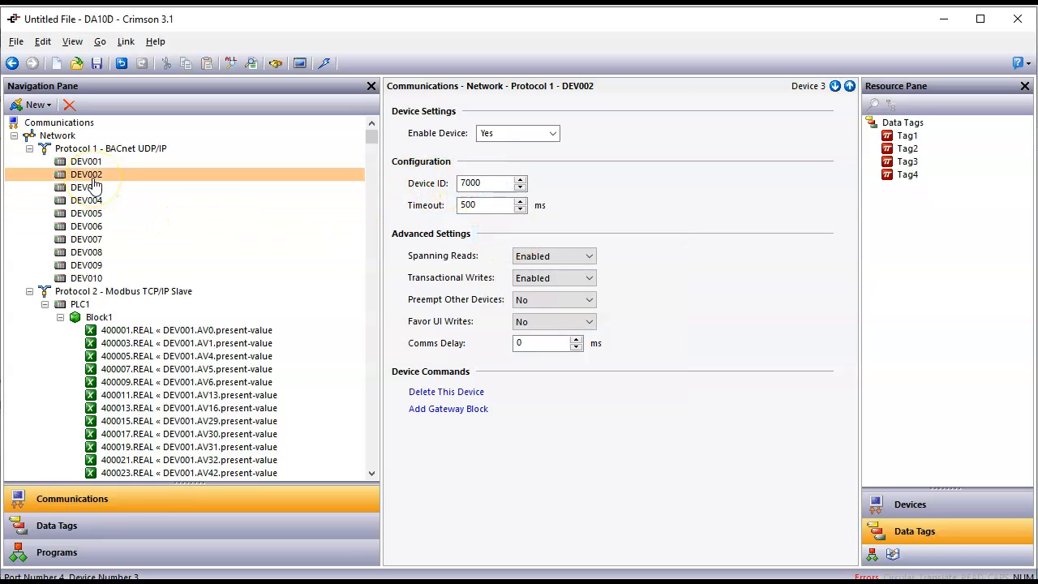
{"action": "double_click", "coordinate": [482, 184]}
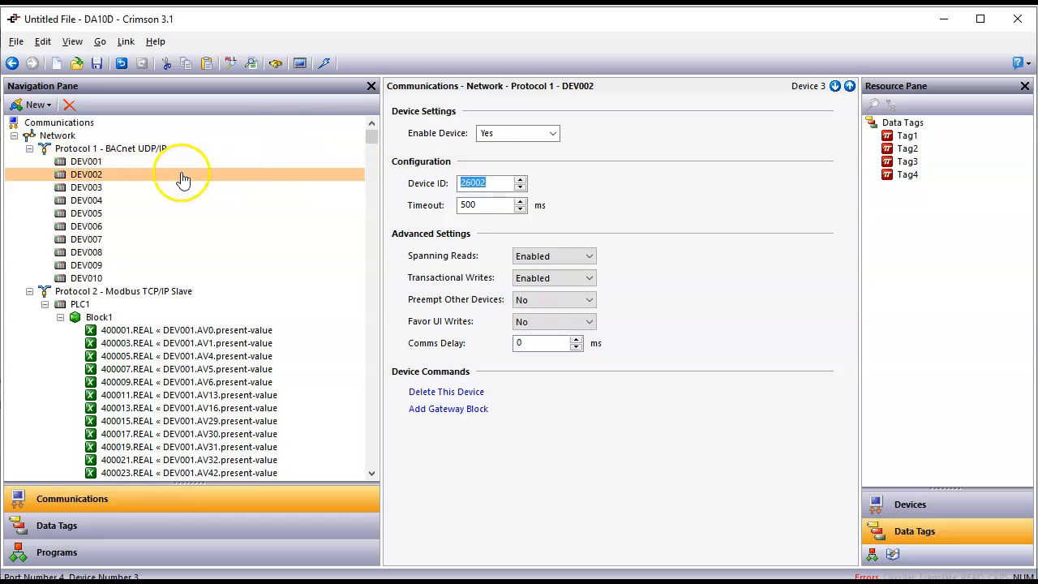
{"action": "left_click", "coordinate": [91, 187]}
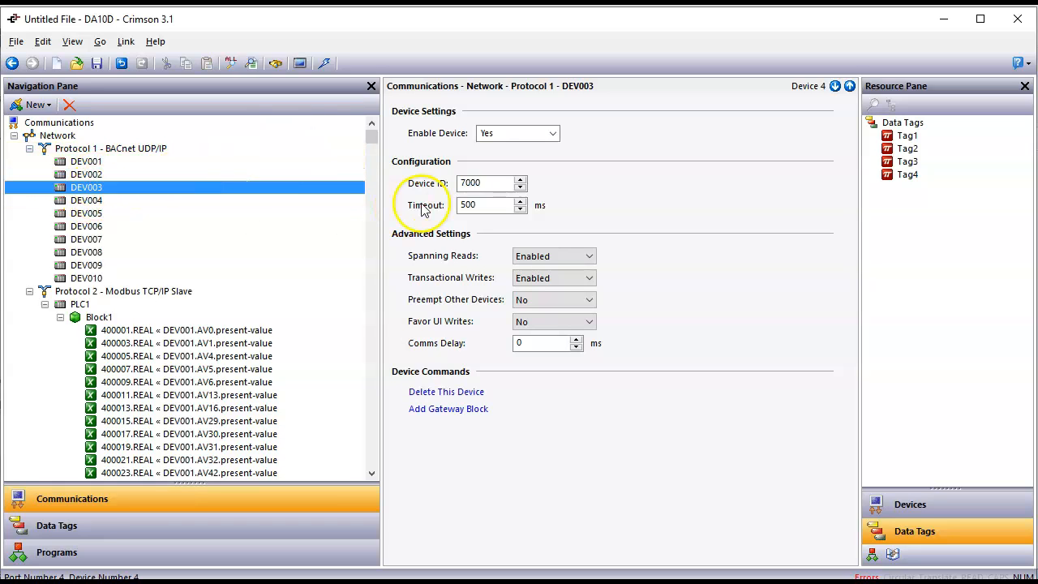
{"action": "double_click", "coordinate": [469, 184]}
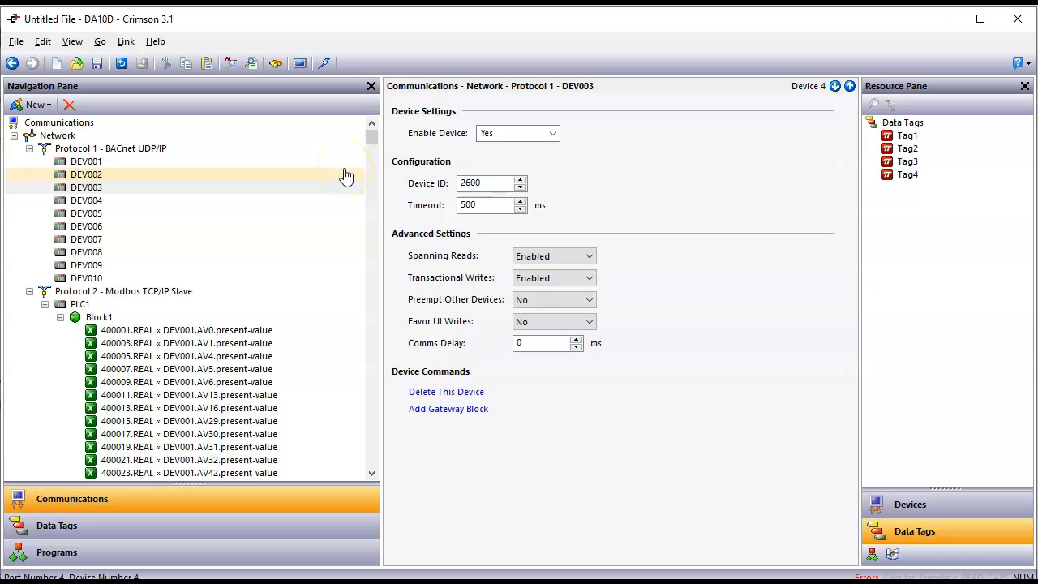
{"action": "key", "text": "Return"}
Set the device IDs of DEV004 and DEV005 to 26004 and 26005
{"action": "left_click", "coordinate": [102, 201]}
{"action": "key", "text": "Tab"}
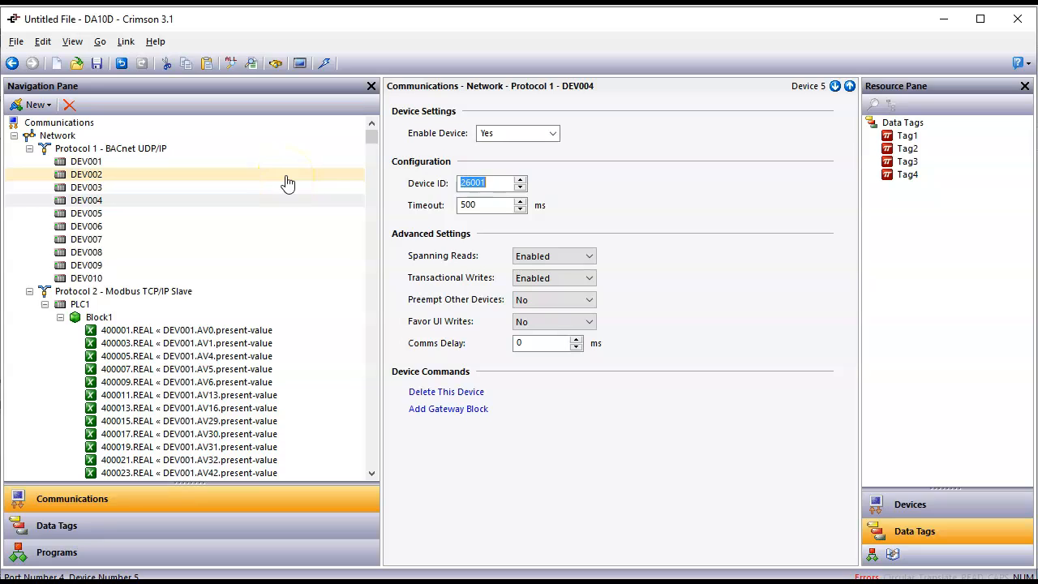
{"action": "left_click", "coordinate": [495, 182]}
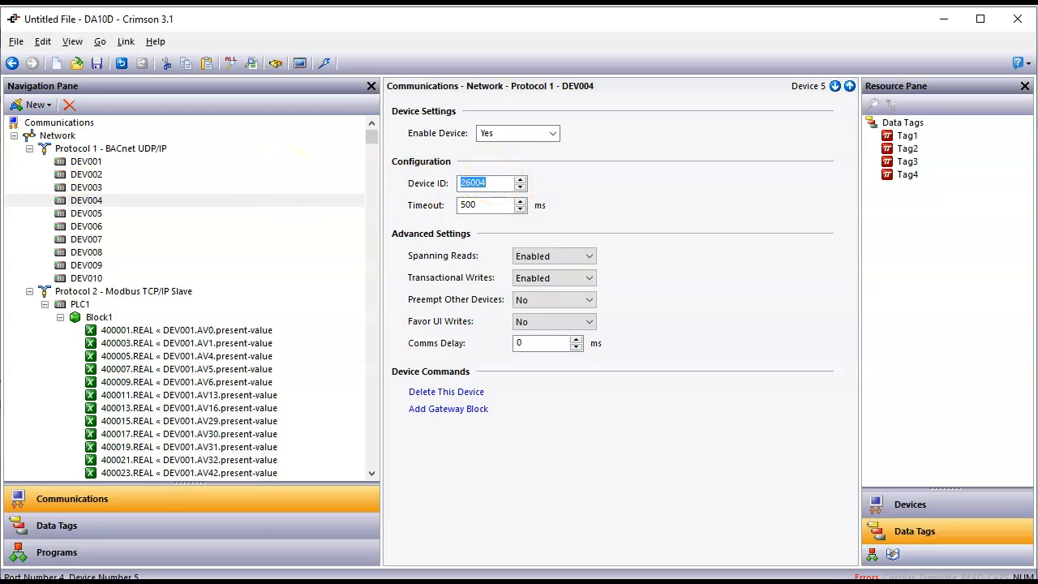
{"action": "left_click", "coordinate": [93, 213]}
{"action": "left_click", "coordinate": [493, 182]}
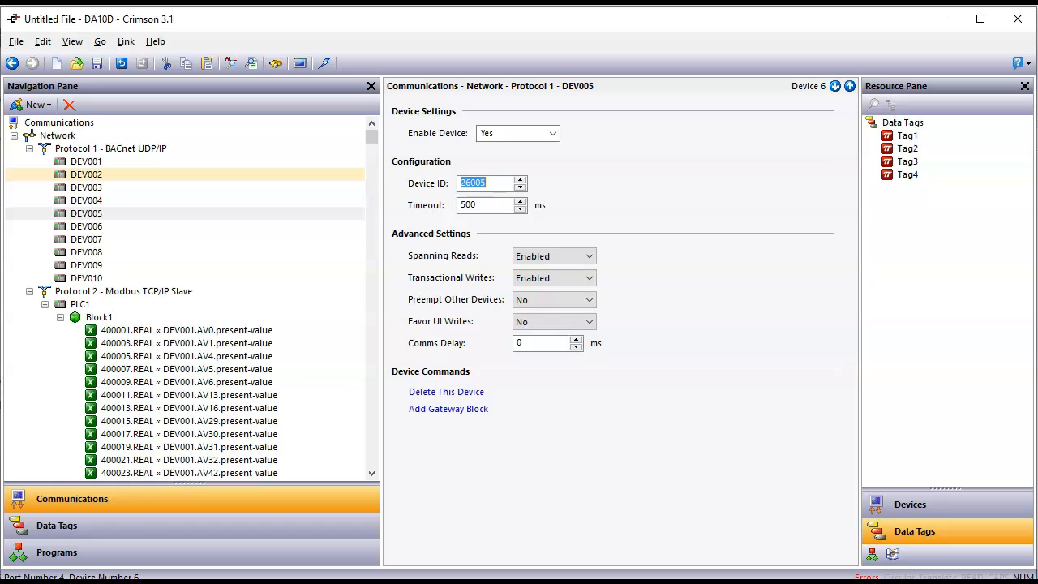
Set the device IDs of DEV006 and DEV007 from the copied ID, changing the last digit to match each device number
{"action": "left_click", "coordinate": [157, 234]}
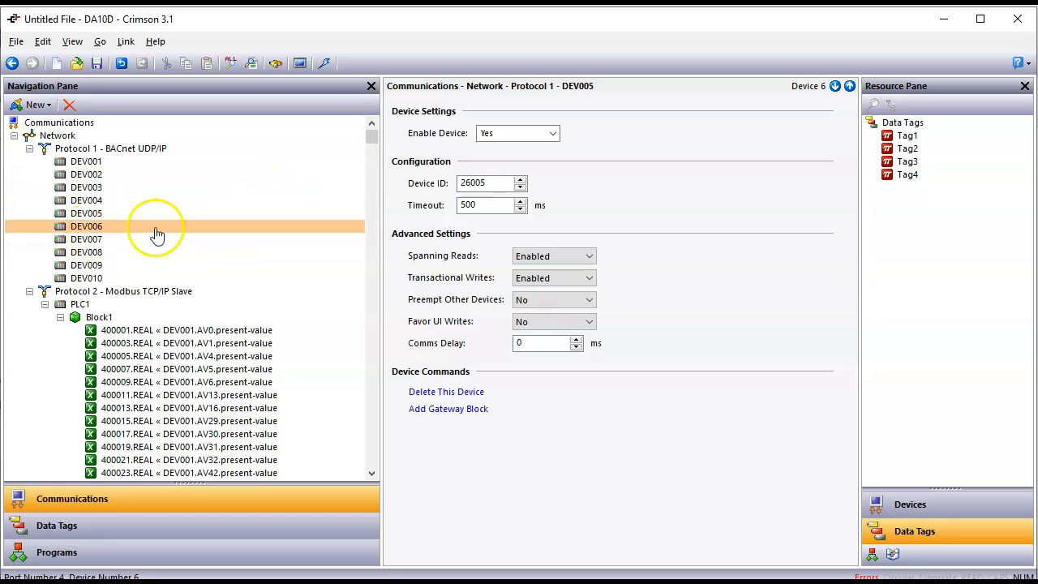
{"action": "left_click", "coordinate": [487, 182]}
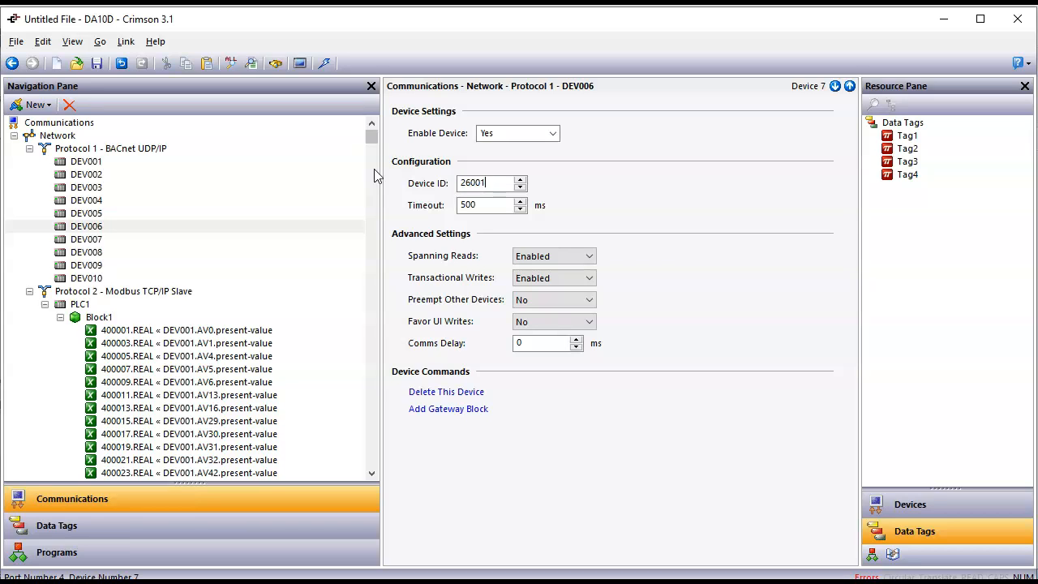
{"action": "left_click", "coordinate": [128, 240]}
{"action": "left_click", "coordinate": [498, 180]}
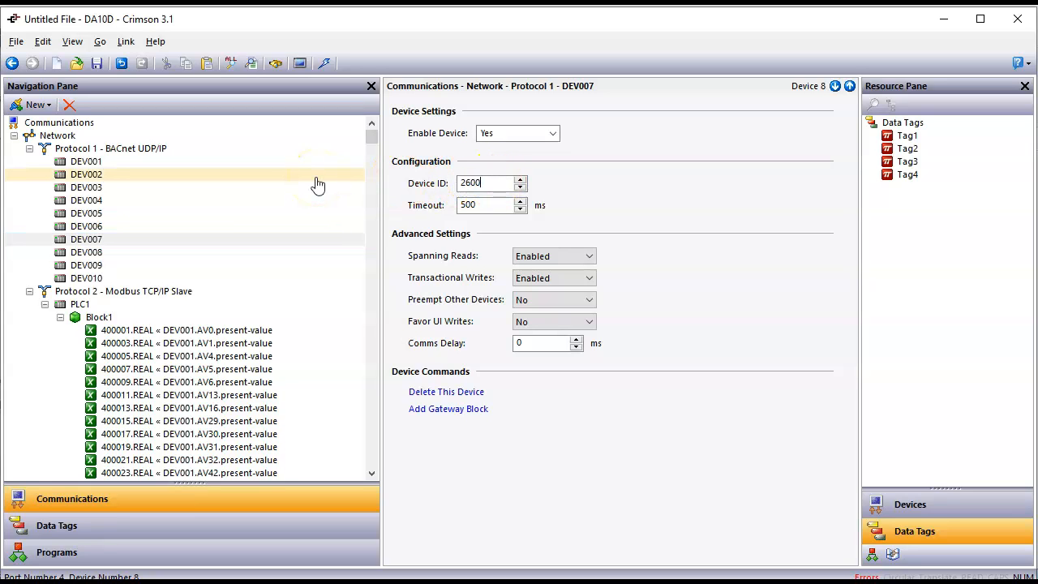
Set the device IDs of DEV008 and DEV009 to 26008 and 26009
{"action": "left_click", "coordinate": [89, 252]}
{"action": "left_click", "coordinate": [486, 181]}
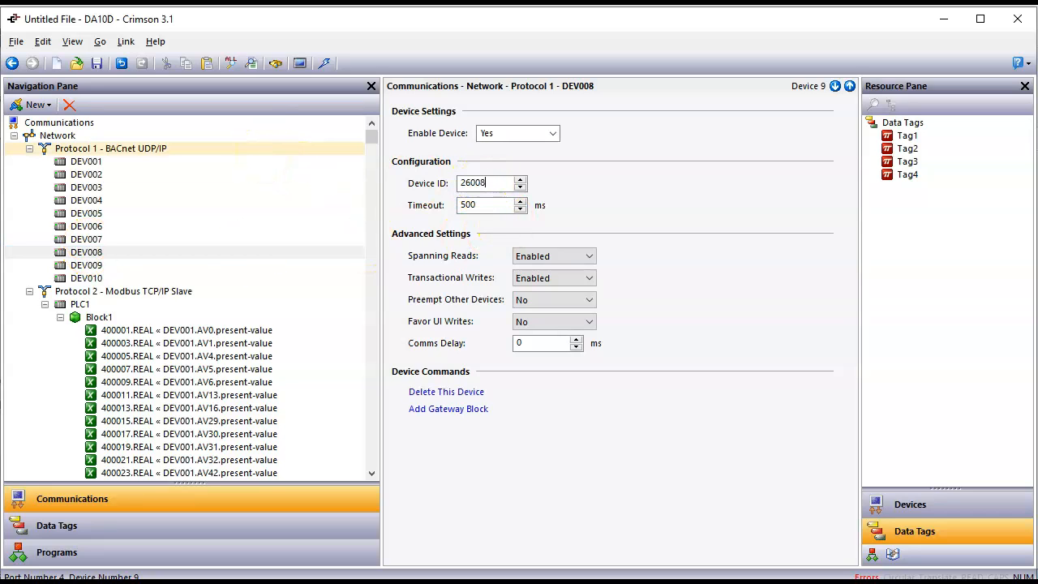
{"action": "left_click", "coordinate": [86, 265]}
{"action": "left_click", "coordinate": [479, 183]}
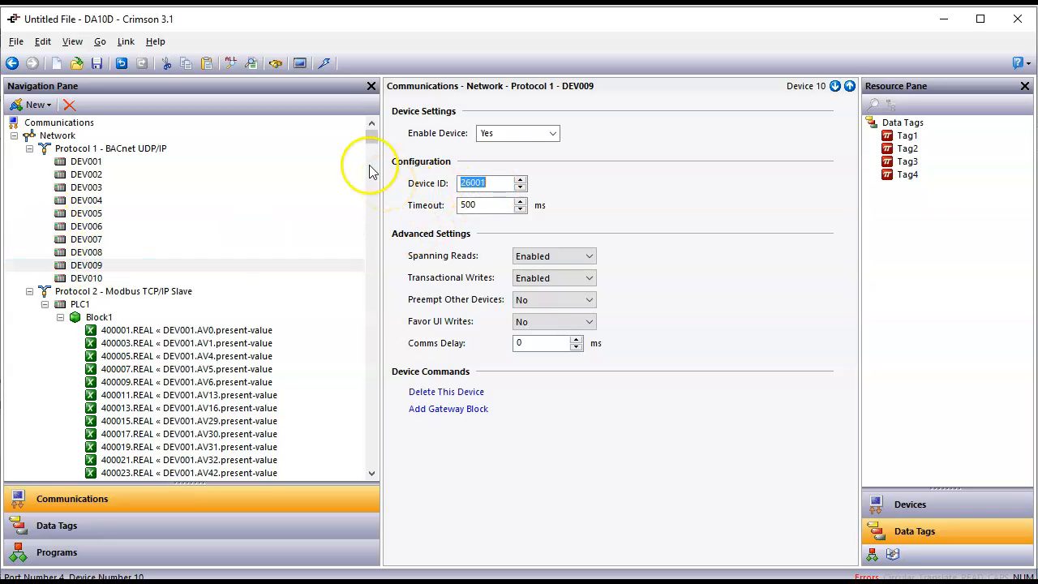
{"action": "left_click", "coordinate": [491, 183]}
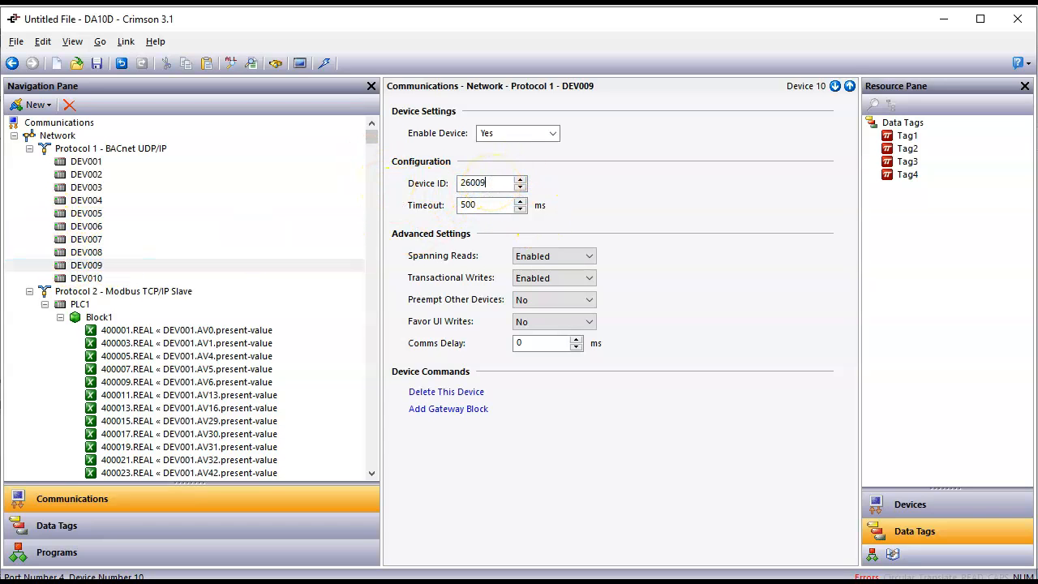
Set the device ID of DEV010 to 26010
{"action": "left_click", "coordinate": [86, 278]}
{"action": "left_click", "coordinate": [508, 186]}
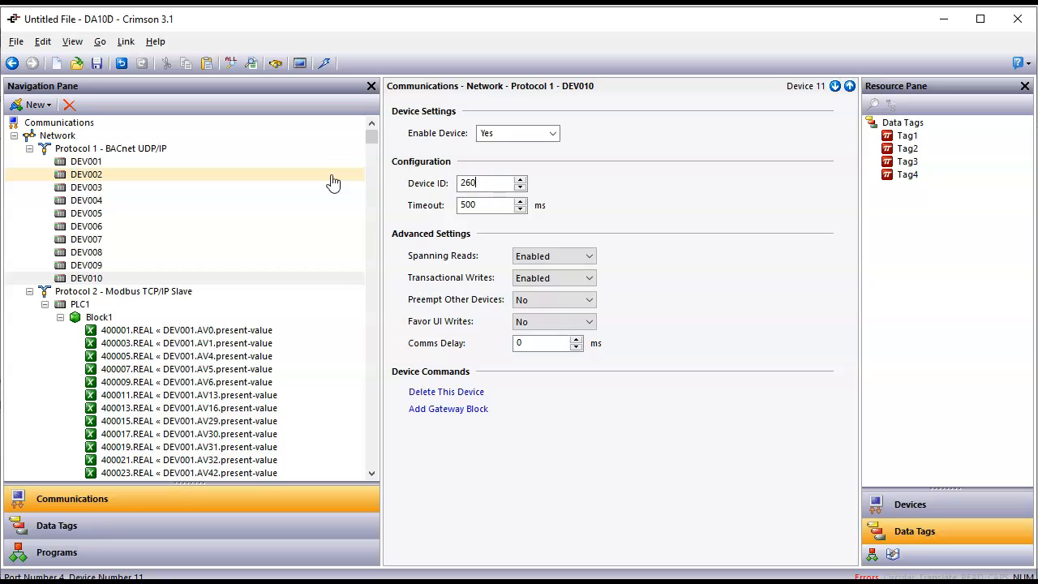
Check the device IDs of the BACnet devices one by one from DEV001 to DEV010
{"action": "left_click", "coordinate": [127, 162]}
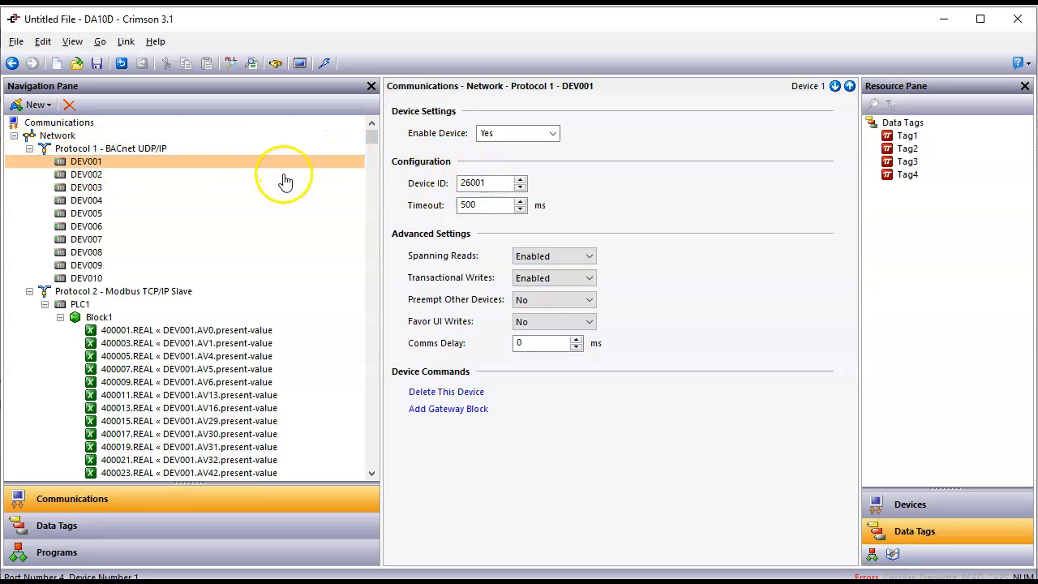
{"action": "left_click", "coordinate": [223, 175]}
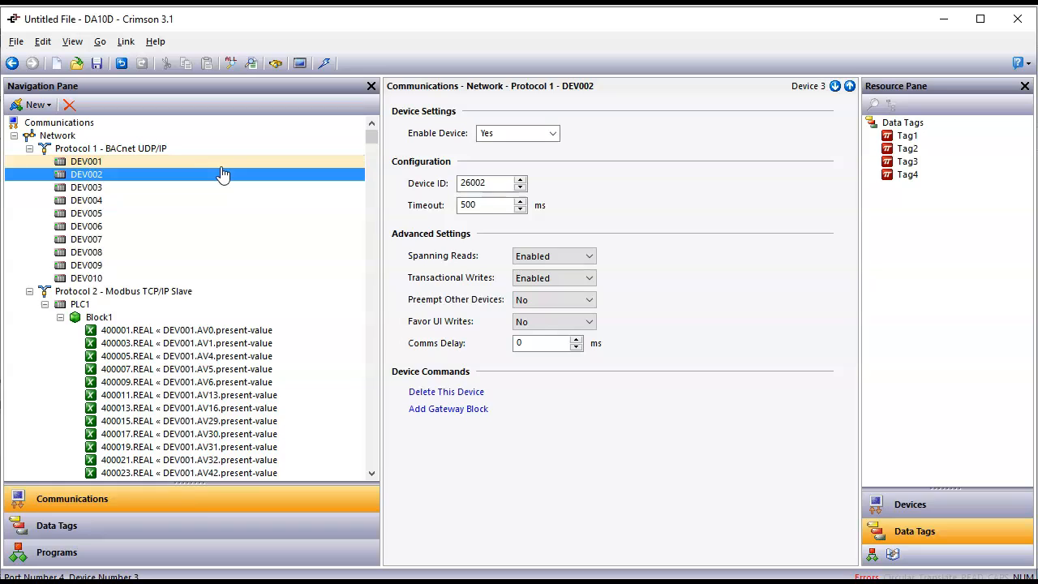
{"action": "key", "text": "Down"}
{"action": "key", "text": "Down"}
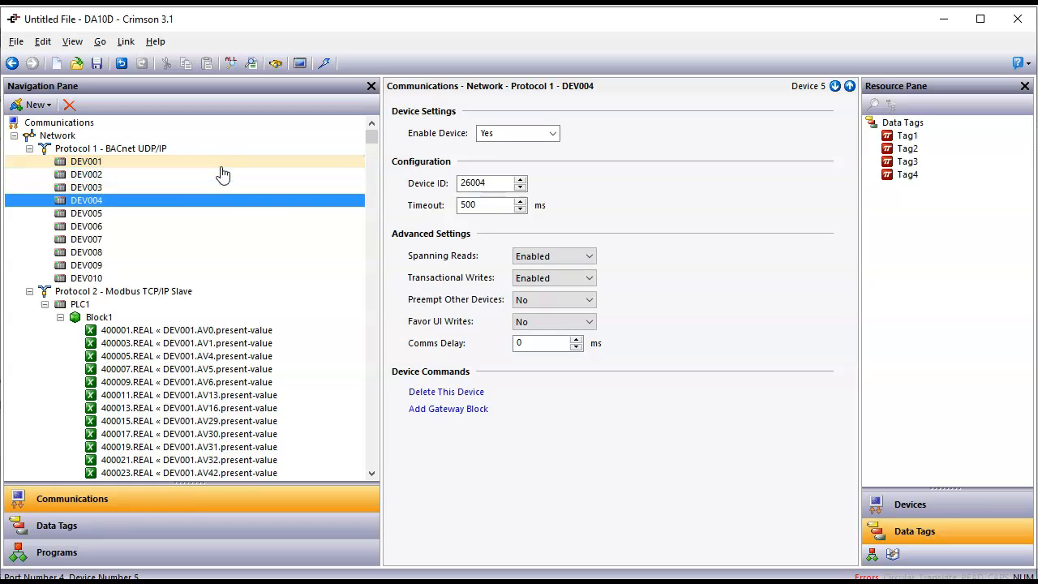
{"action": "key", "text": "Down"}
{"action": "key", "text": "Down"}
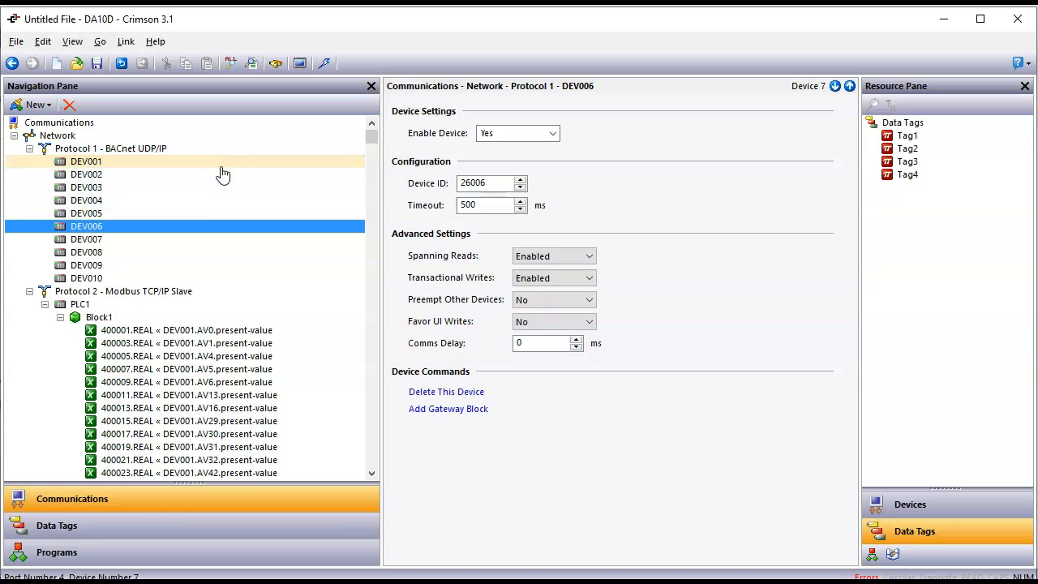
{"action": "key", "text": "Down"}
{"action": "key", "text": "Down"}
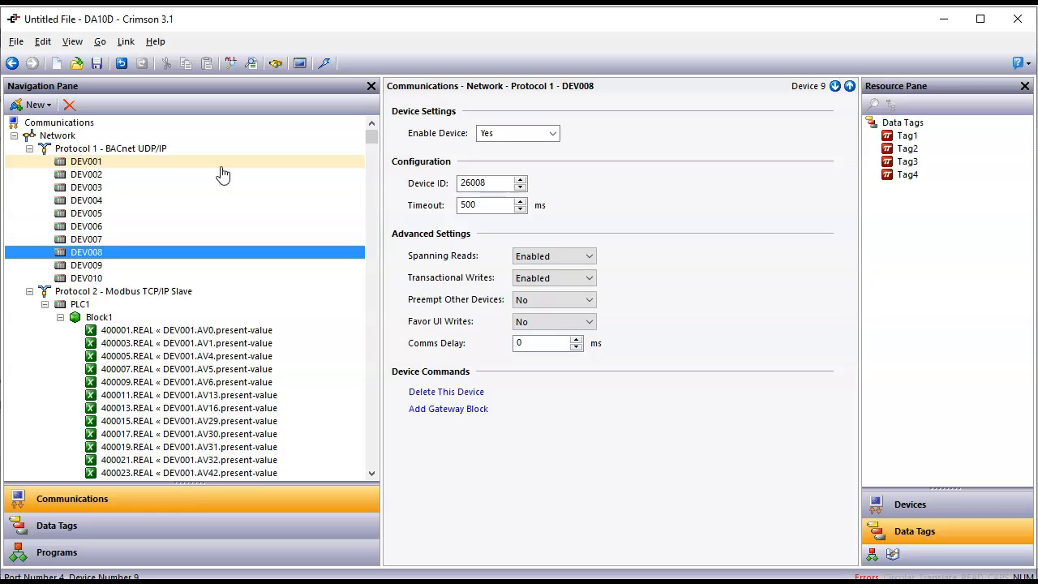
{"action": "key", "text": "Down"}
{"action": "key", "text": "Down"}
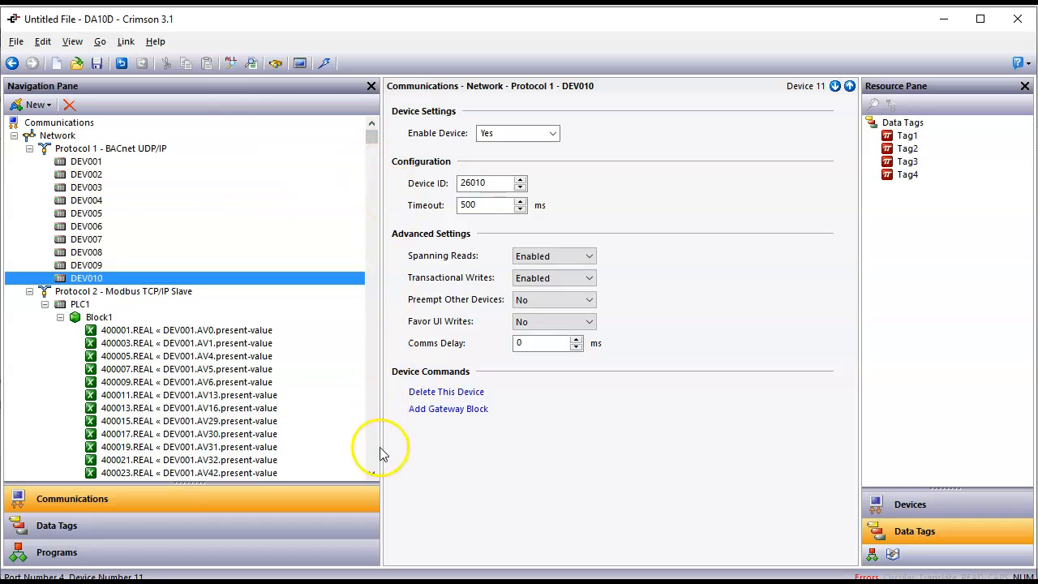
Look through PLC1's Block1 register mappings down to the entries for DEV011
{"action": "left_click", "coordinate": [372, 475]}
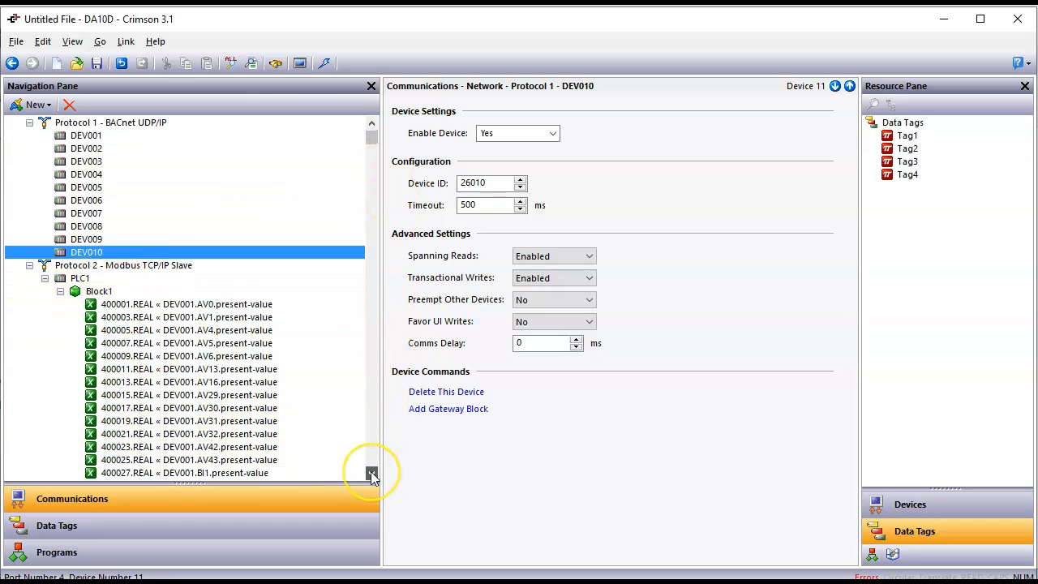
{"action": "left_click", "coordinate": [371, 475]}
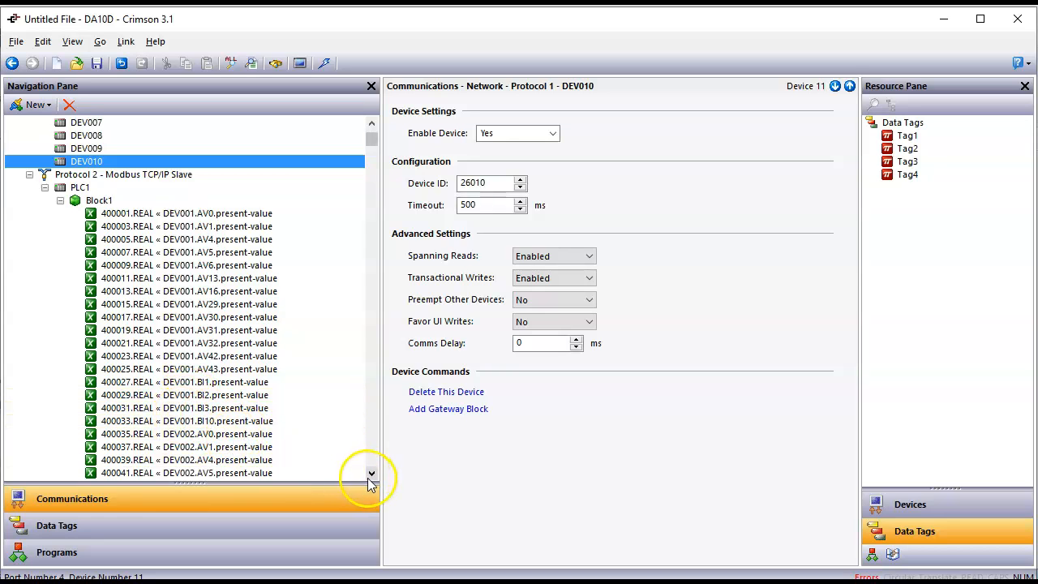
{"action": "left_click_drag", "start_coordinate": [371, 477], "coordinate": [375, 477]}
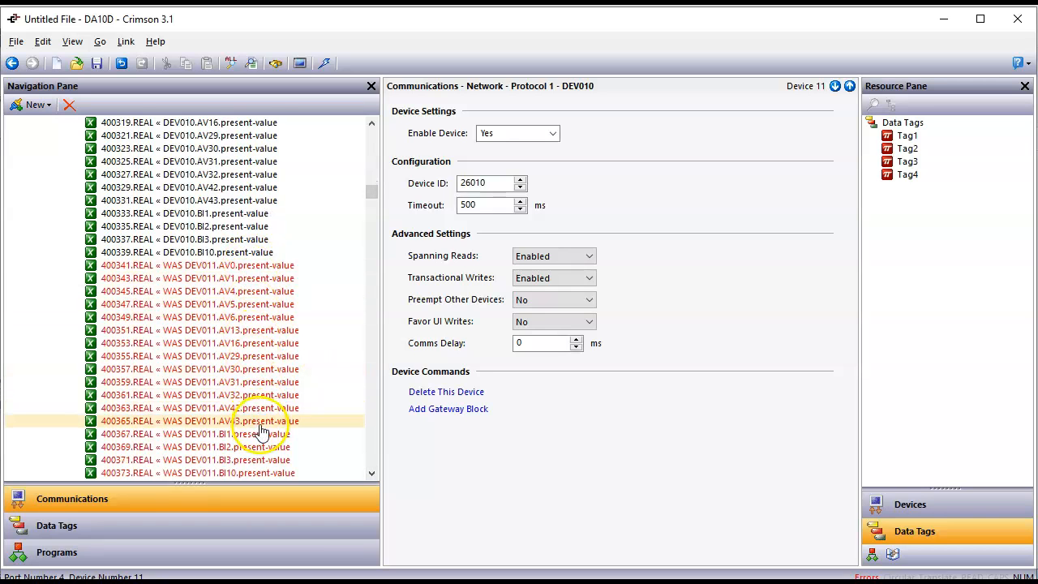
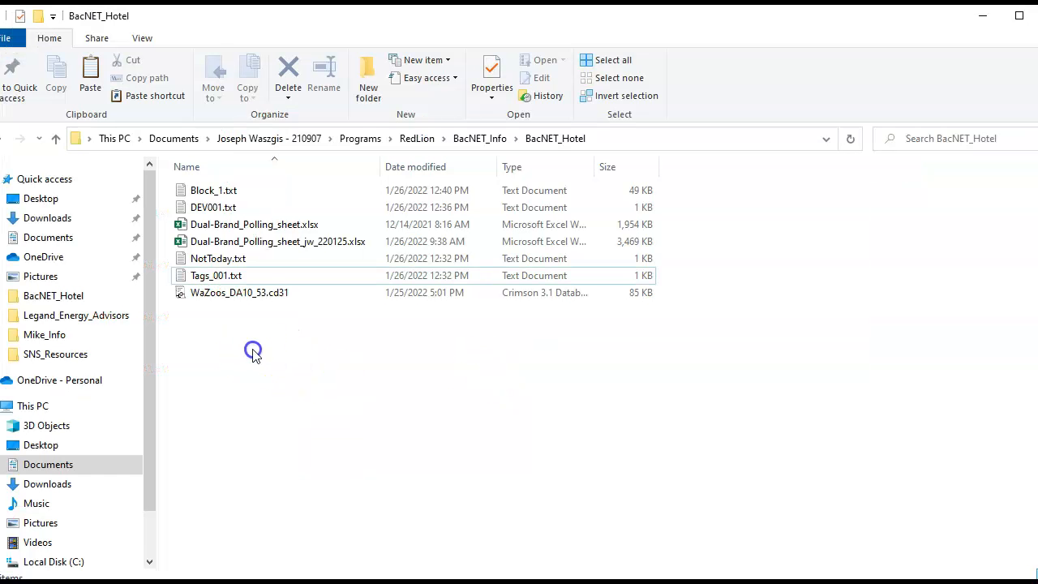
Switch to the BacNET_Hotel folder in File Explorer and open the WaZoos_DA10_53.cd31 database
{"action": "left_click", "coordinate": [254, 297]}
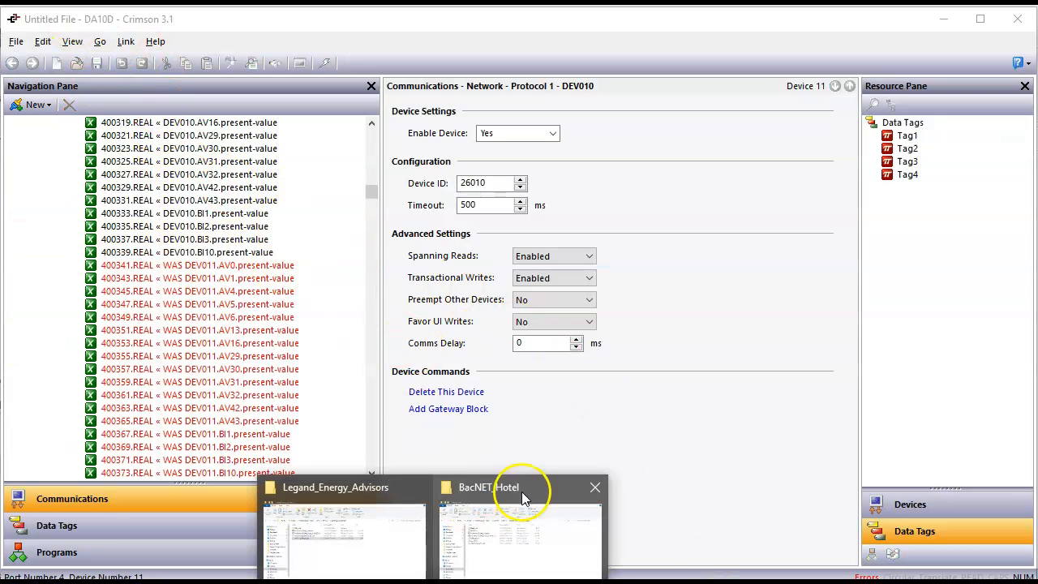
{"action": "left_click", "coordinate": [463, 551]}
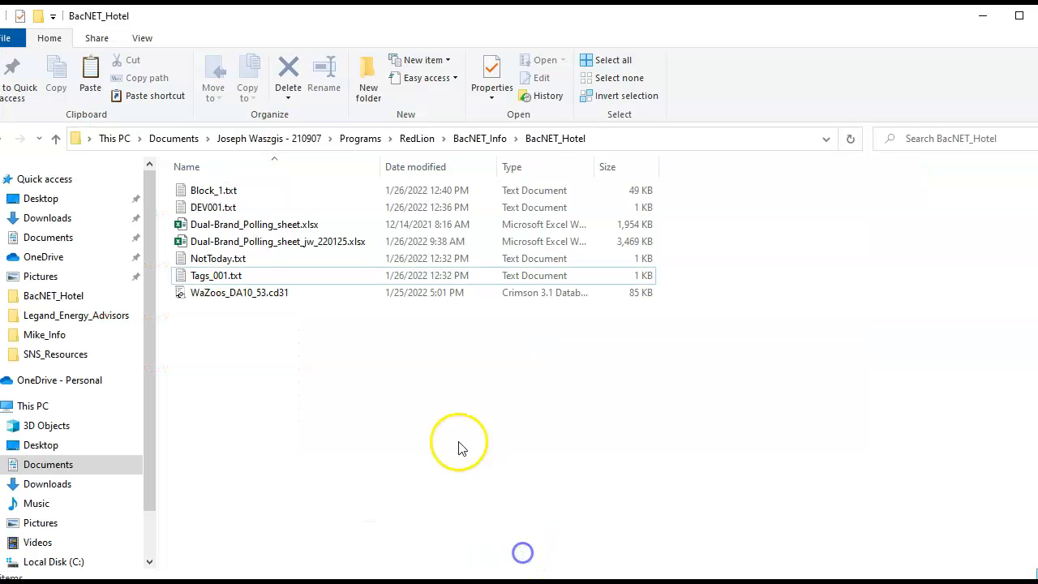
{"action": "left_click", "coordinate": [246, 297]}
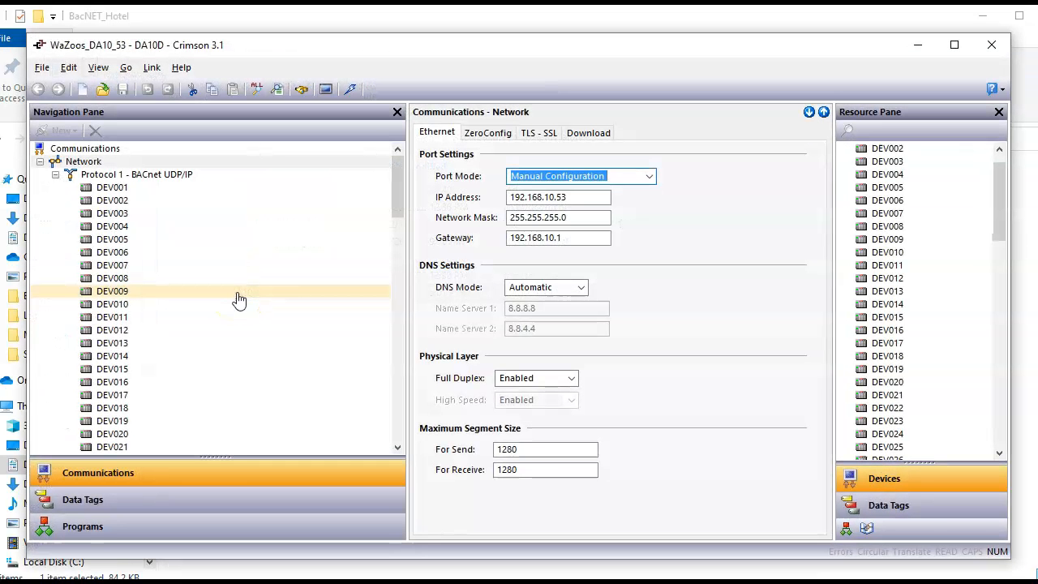
Review the device IDs of the BACnet UDP/IP devices in WaZoos_DA10_53 from DEV001 through DEV033
{"action": "left_click", "coordinate": [156, 193]}
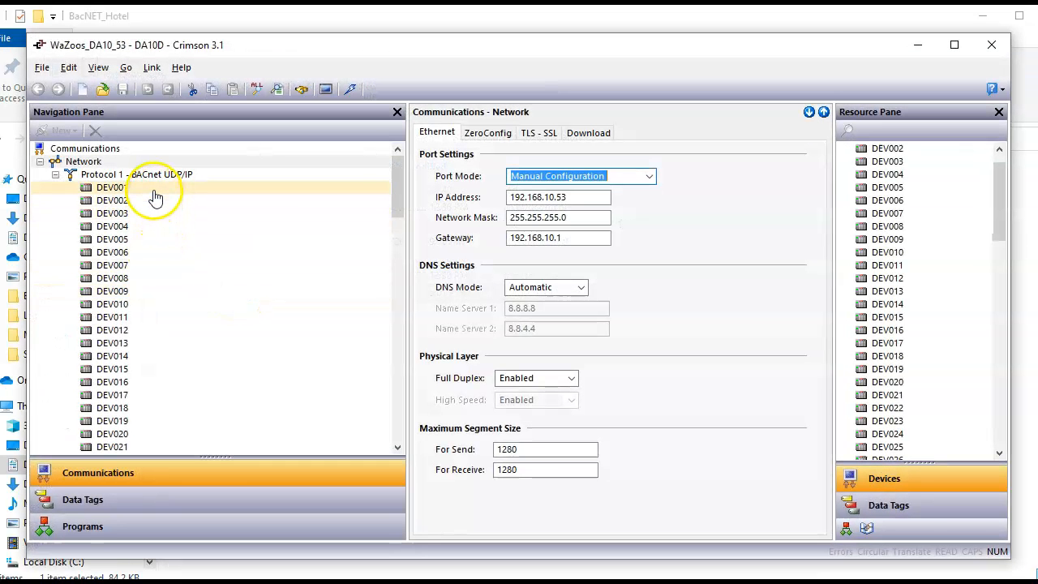
{"action": "key", "text": "Down"}
{"action": "key", "text": "Down"}
{"action": "key", "text": "Down"}
{"action": "key", "text": "Down"}
{"action": "key", "text": "Down"}
{"action": "key", "text": "Down"}
{"action": "key", "text": "Down"}
{"action": "key", "text": "Down"}
{"action": "key", "text": "Down"}
{"action": "key", "text": "Down"}
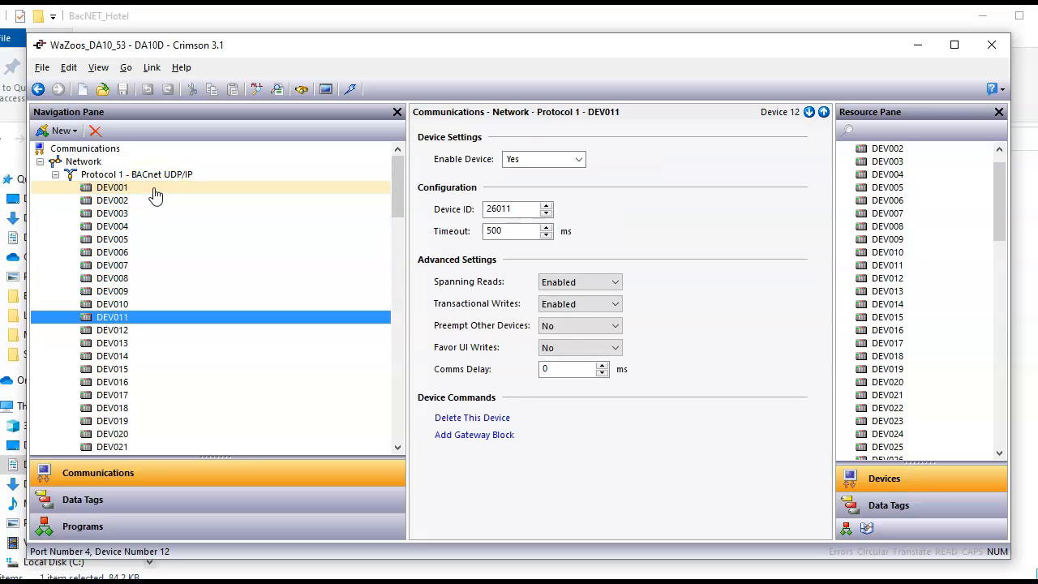
{"action": "key", "text": "Up"}
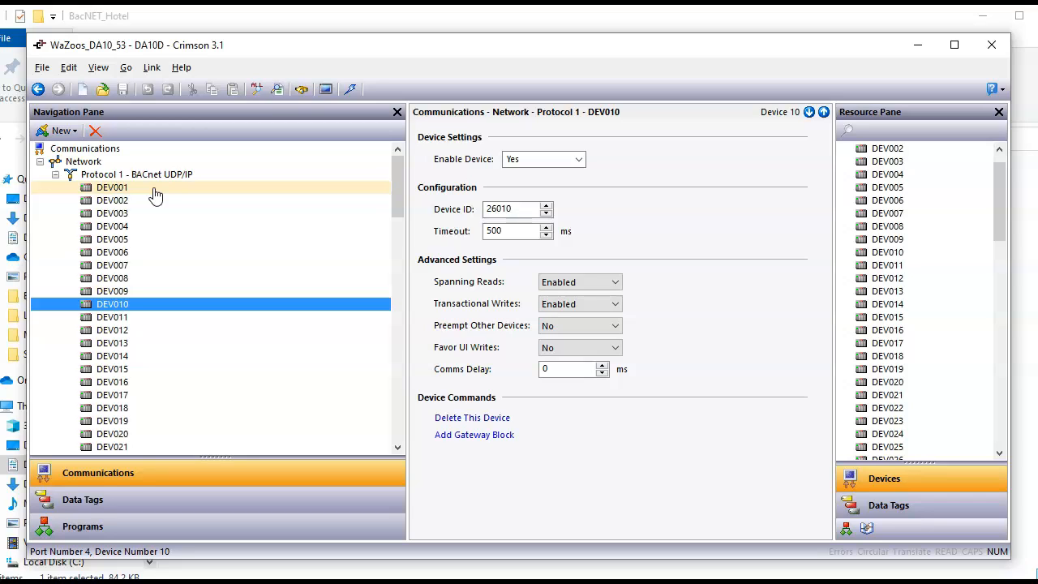
{"action": "key", "text": "Down"}
{"action": "key", "text": "Down"}
{"action": "key", "text": "Down"}
{"action": "key", "text": "Down"}
{"action": "key", "text": "Down"}
{"action": "key", "text": "Down"}
{"action": "key", "text": "Down"}
{"action": "key", "text": "Down"}
{"action": "key", "text": "Down"}
{"action": "key", "text": "Down"}
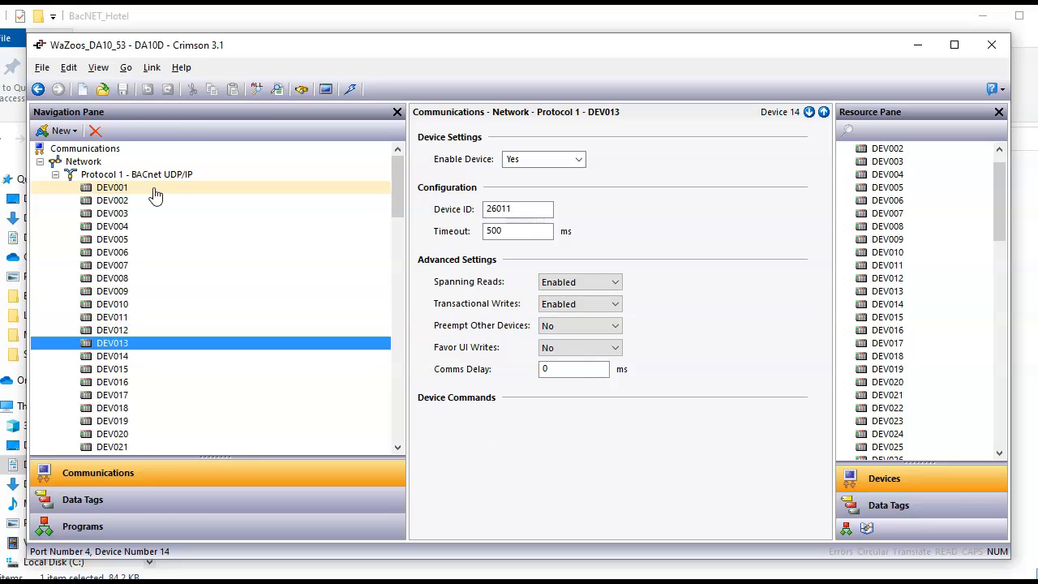
{"action": "key", "text": "Down"}
{"action": "key", "text": "Down"}
{"action": "key", "text": "Down"}
{"action": "key", "text": "Down"}
{"action": "key", "text": "Down"}
{"action": "key", "text": "Down"}
{"action": "key", "text": "Down"}
{"action": "key", "text": "Down"}
{"action": "key", "text": "Down"}
{"action": "key", "text": "Down"}
{"action": "key", "text": "Down"}
{"action": "key", "text": "Down"}
{"action": "key", "text": "Down"}
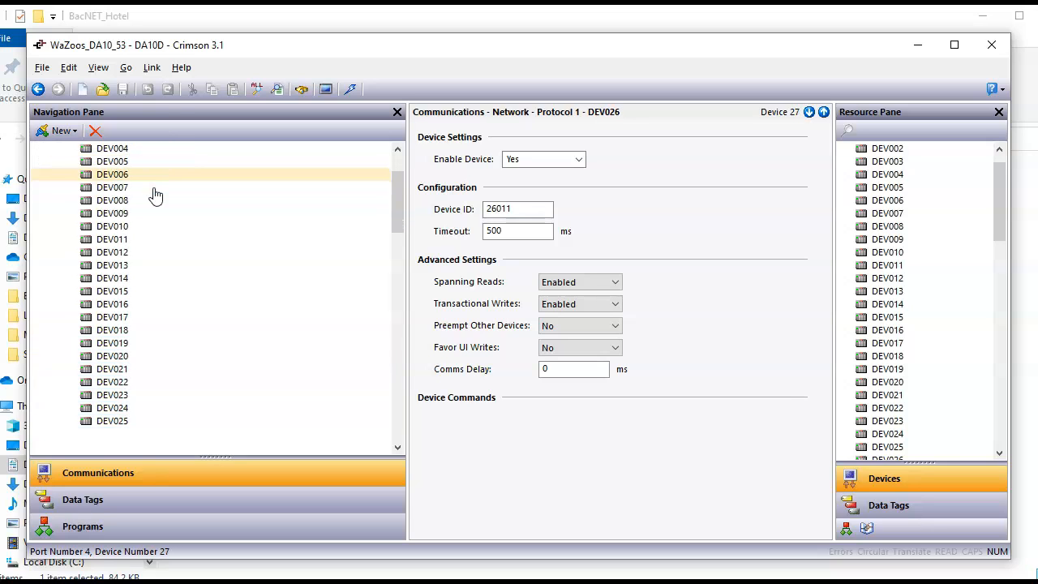
Check the device ID of DEV086, the last device under the BACnet UDP/IP protocol
{"action": "left_click", "coordinate": [399, 406]}
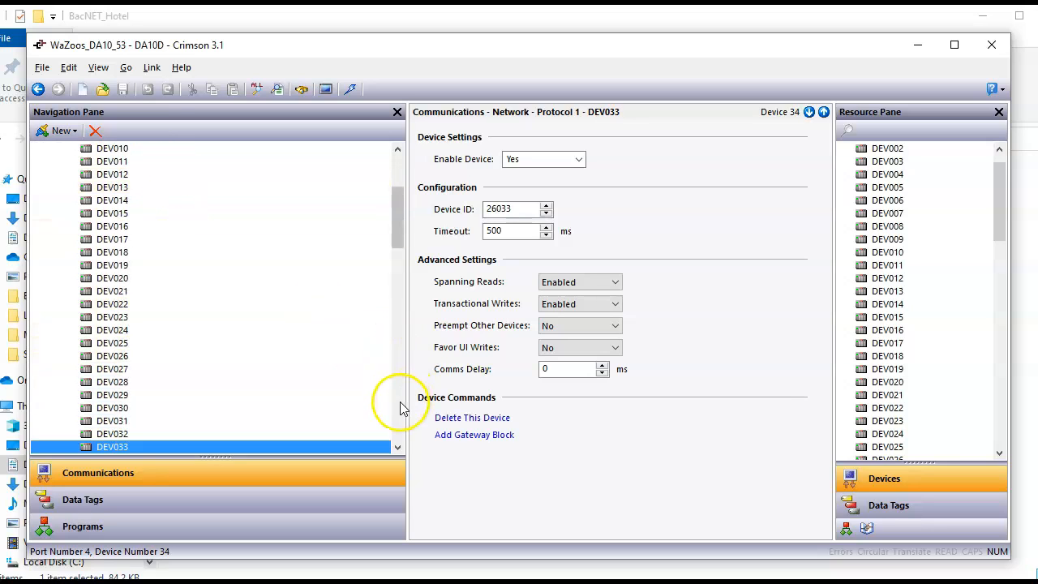
{"action": "left_click", "coordinate": [399, 406]}
{"action": "left_click", "coordinate": [401, 406]}
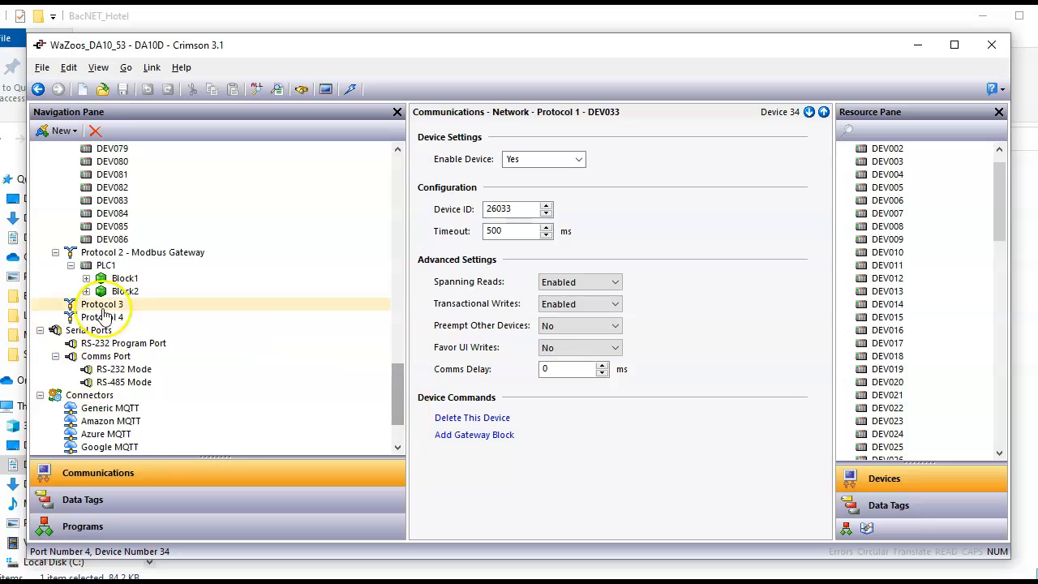
{"action": "left_click", "coordinate": [105, 240]}
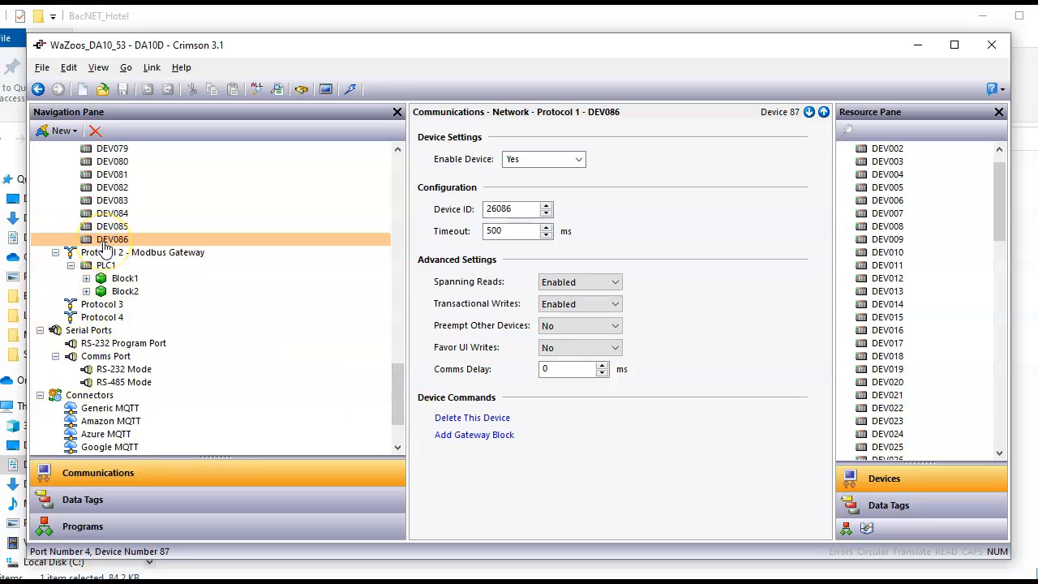
Examine the register mappings in PLC1's Block1 and Block2 through the last DEV086 entry, collapsing Block1 before viewing Block2
{"action": "left_click", "coordinate": [86, 279]}
{"action": "left_click", "coordinate": [398, 282]}
{"action": "left_click", "coordinate": [397, 282]}
{"action": "left_click", "coordinate": [398, 278]}
{"action": "left_click", "coordinate": [397, 278]}
{"action": "left_click", "coordinate": [398, 279]}
{"action": "left_click", "coordinate": [397, 278]}
{"action": "left_click_drag", "start_coordinate": [399, 219], "coordinate": [398, 403]}
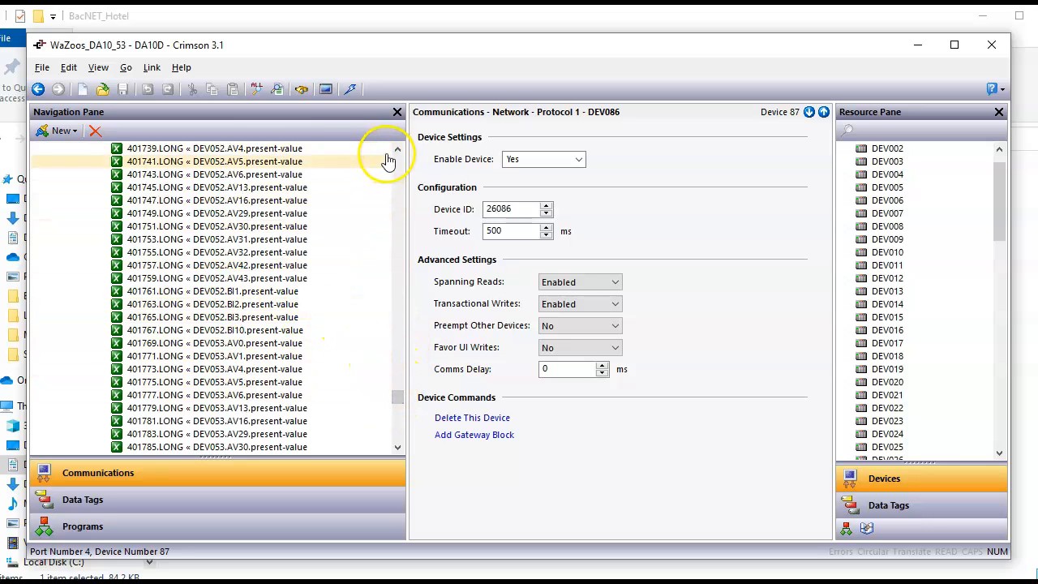
{"action": "scroll", "coordinate": [256, 219], "scroll_direction": "up", "scroll_amount": 20}
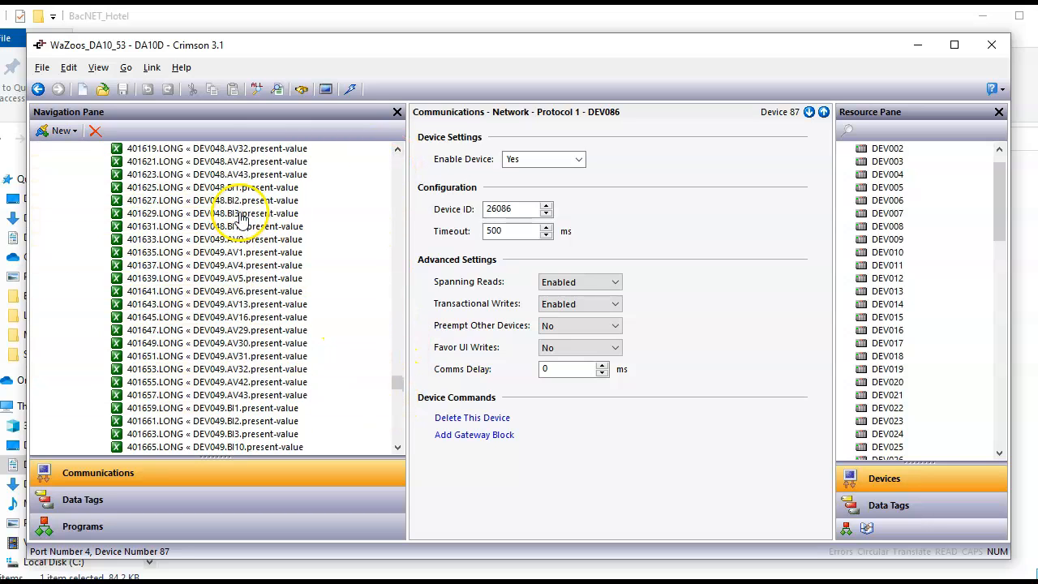
{"action": "left_click_drag", "start_coordinate": [399, 376], "coordinate": [399, 183]}
{"action": "left_click", "coordinate": [86, 213]}
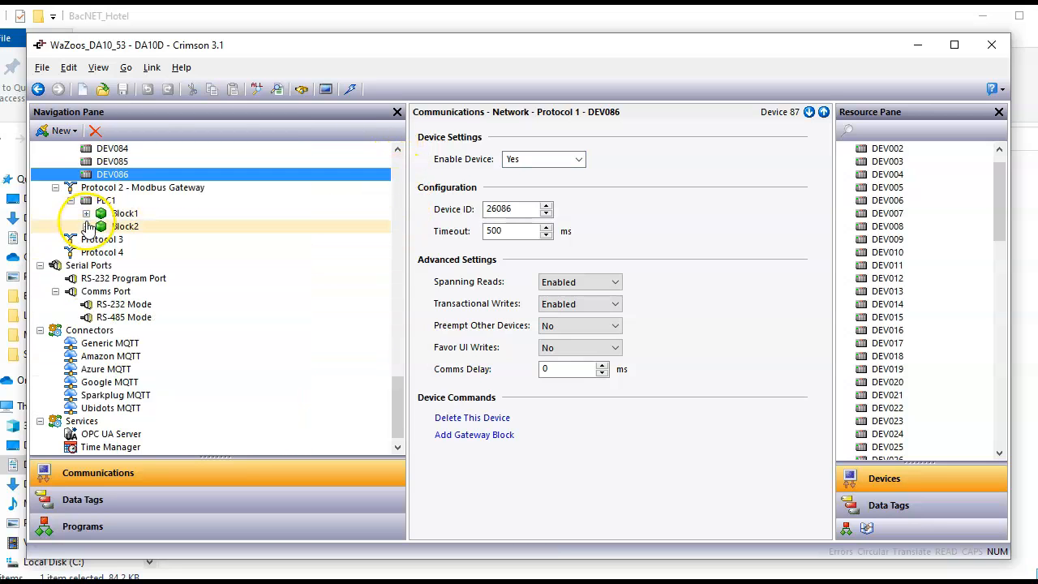
{"action": "left_click", "coordinate": [86, 227]}
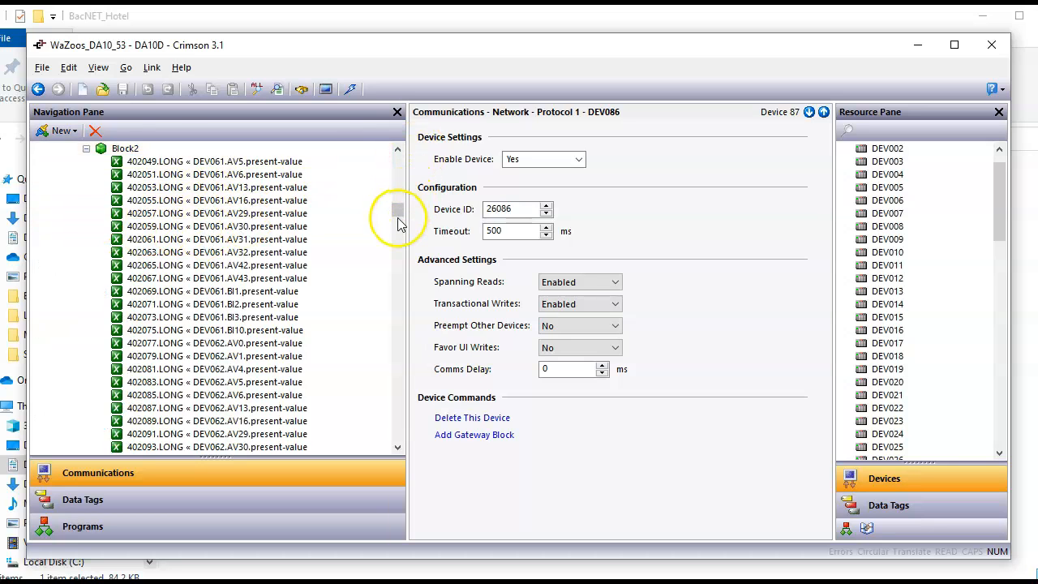
{"action": "left_click_drag", "start_coordinate": [397, 220], "coordinate": [408, 438]}
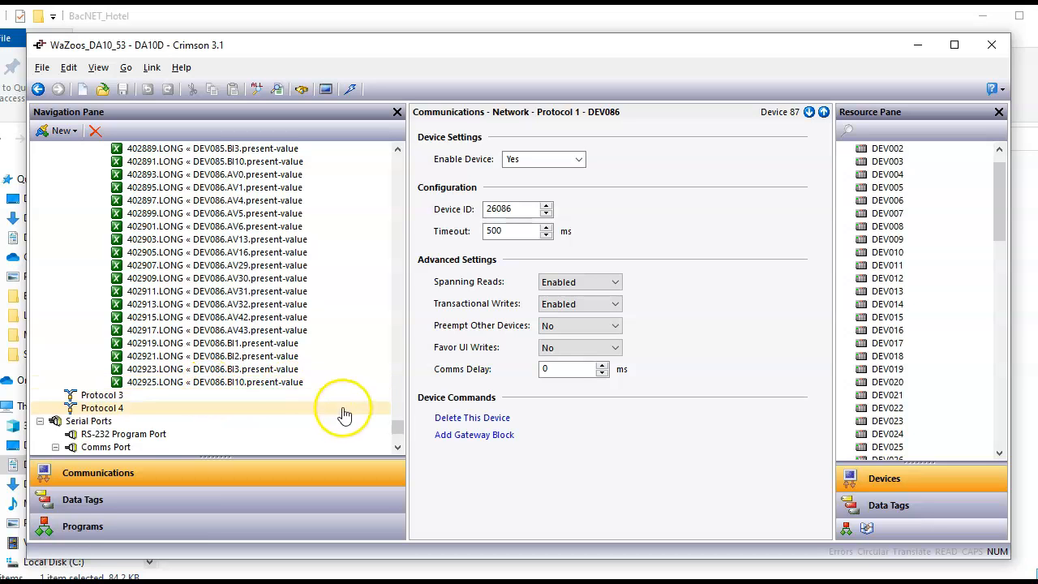
Switch to the Dual-Brand_Polling_sheet_jw_220125.xlsx workbook in Excel and view the 192.168.10.54 sheet
{"action": "left_click", "coordinate": [654, 581]}
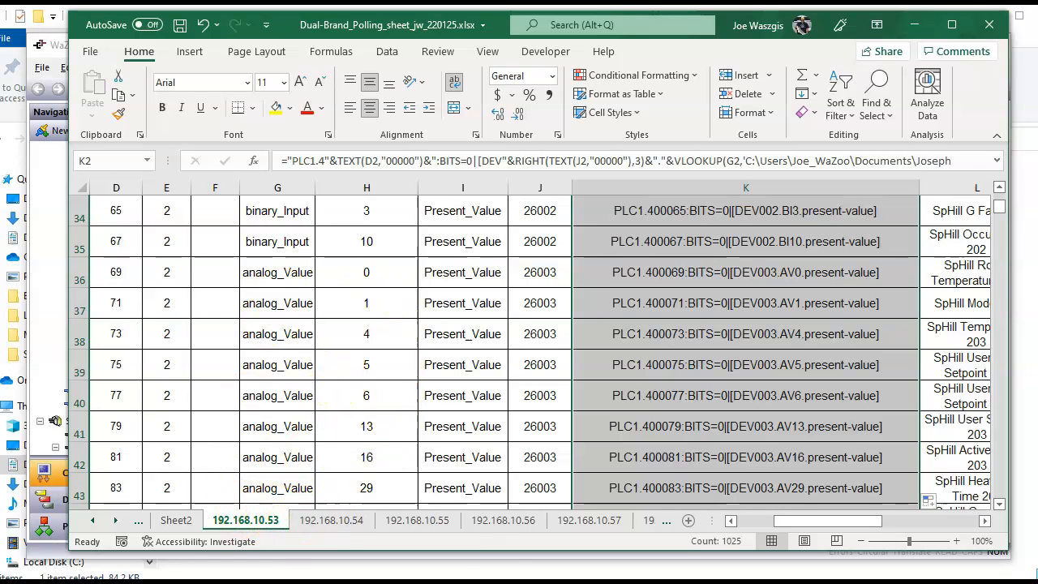
{"action": "mouse_move", "coordinate": [697, 578]}
{"action": "left_click", "coordinate": [744, 558]}
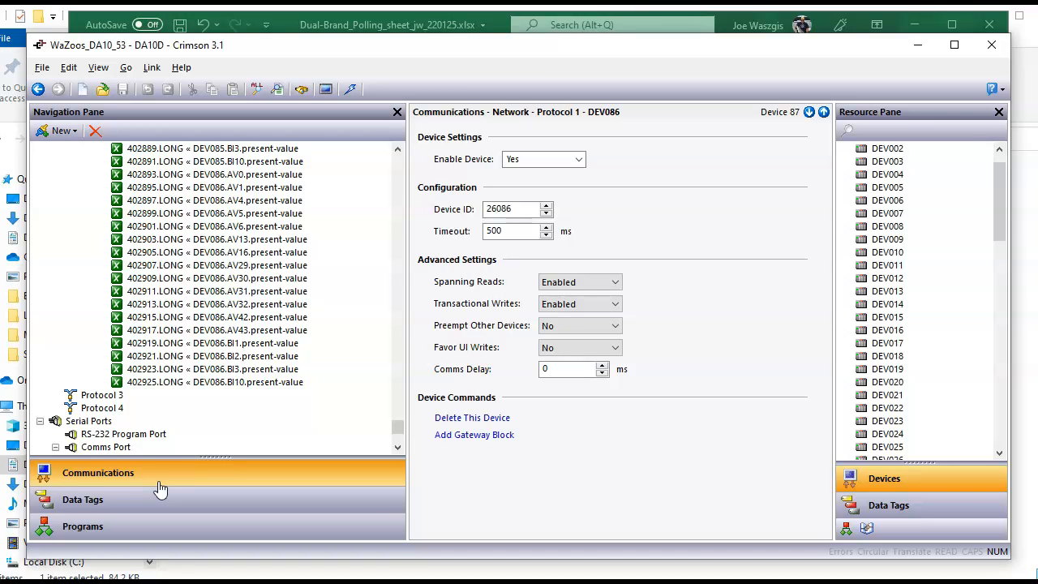
{"action": "left_click", "coordinate": [391, 583]}
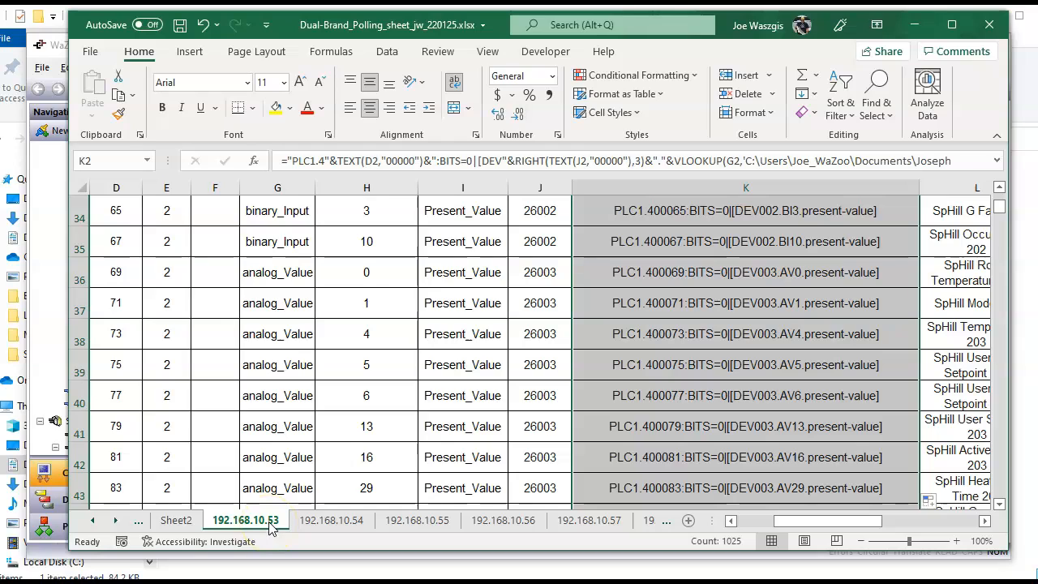
{"action": "left_click", "coordinate": [329, 523]}
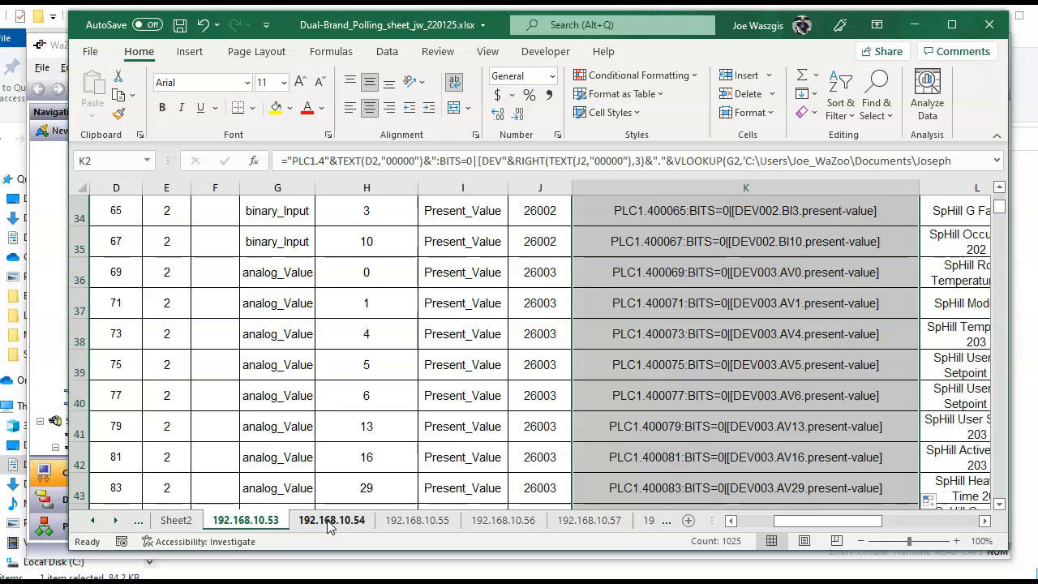
{"action": "left_click", "coordinate": [328, 522]}
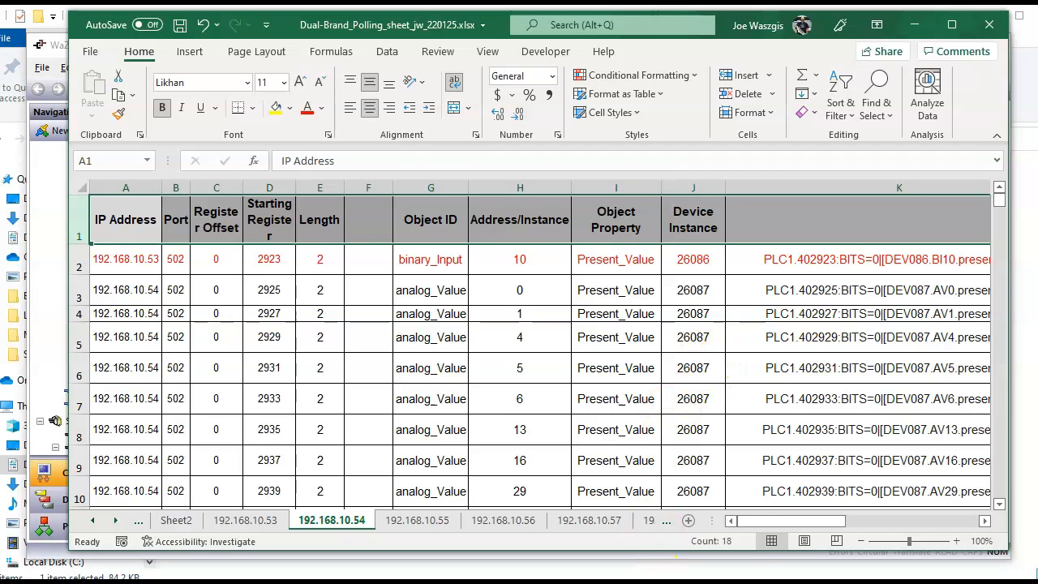
{"action": "left_click", "coordinate": [633, 582]}
{"action": "left_click", "coordinate": [619, 567]}
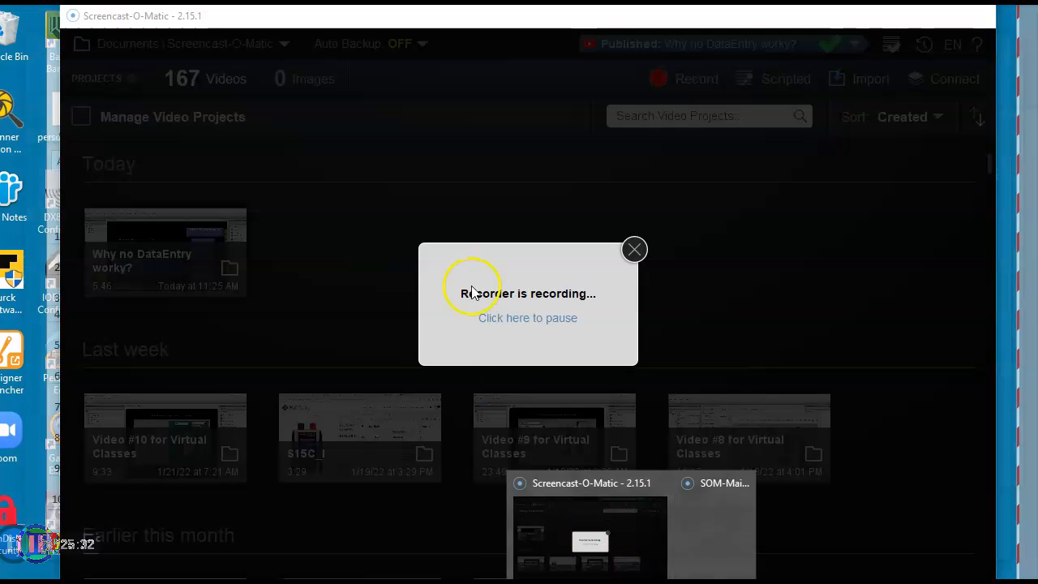